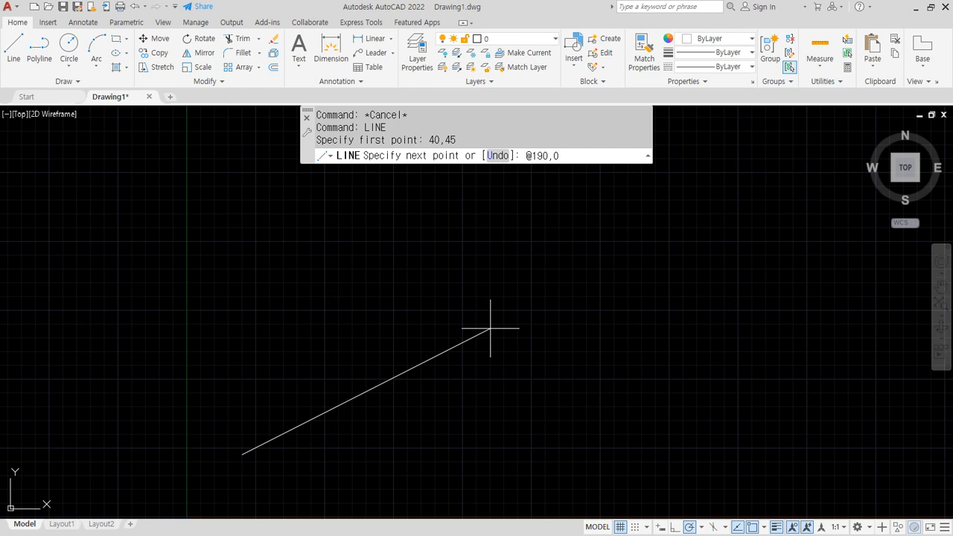
# Draw the outer rectangle's bottom and right sides from 40,45 as lines 190 units right and 130 units up
pyautogui.press('Return')
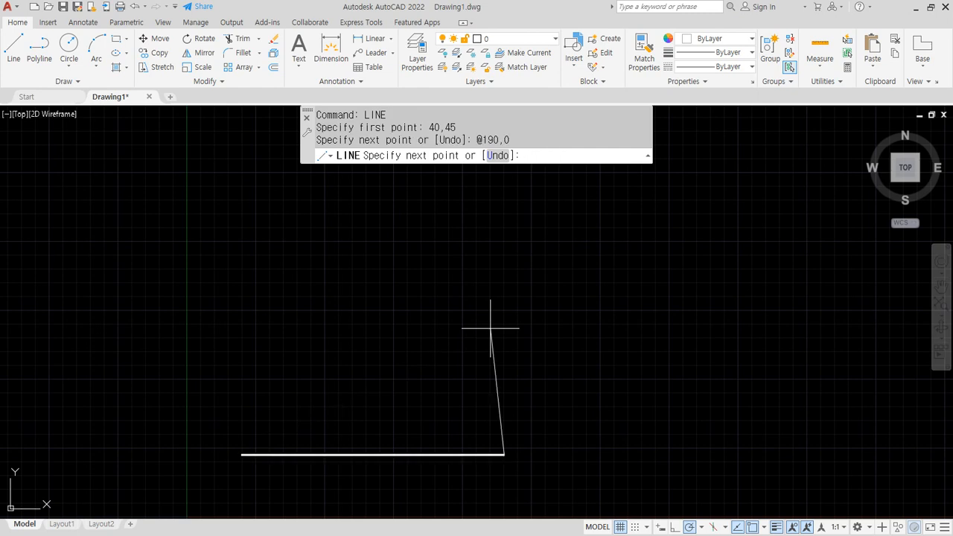
pyautogui.write('@0,130')
pyautogui.press('Return')
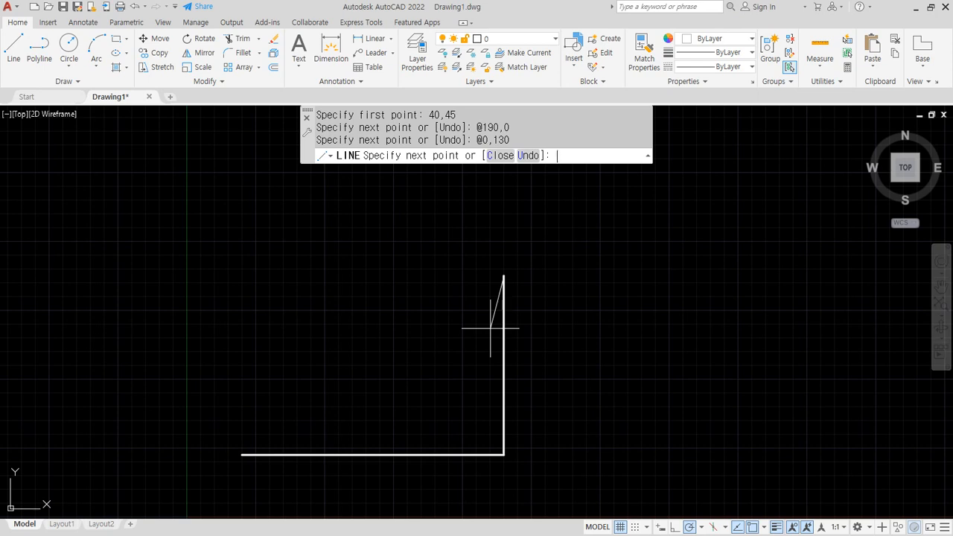
# Continue the line 190 units left and 120 units down, forming the outer turn's top and left sides
pyautogui.write('@')
pyautogui.write('-190')
pyautogui.write('0')
pyautogui.press('Return')
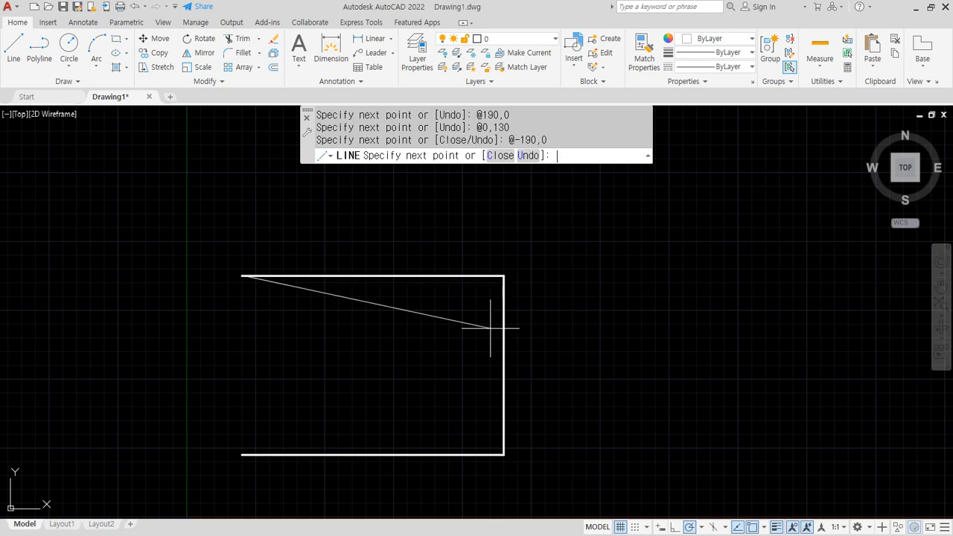
pyautogui.write('@0,-120')
pyautogui.press('Return')
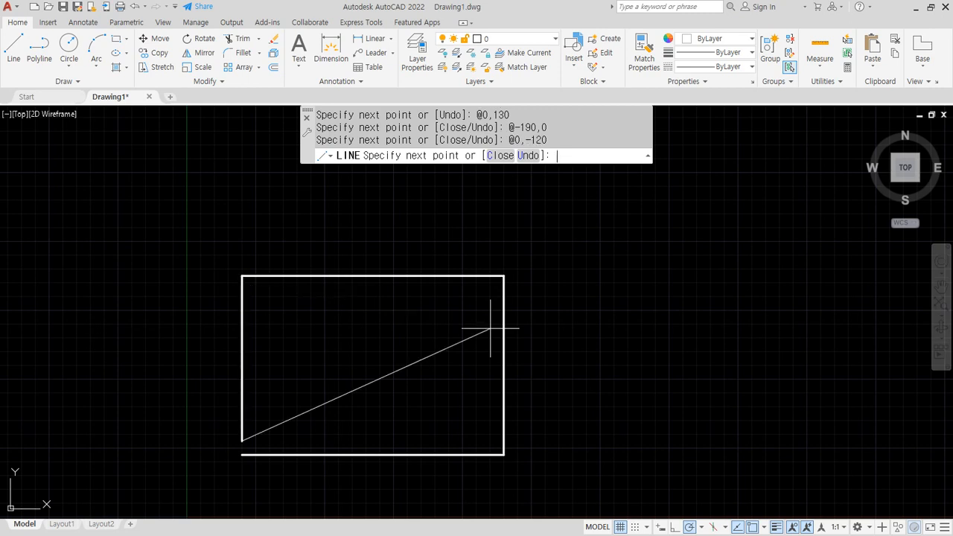
# Start the second turn of the spiral with segments 180 units right and 110 units up
pyautogui.write('@180,0')
pyautogui.press('Return')
pyautogui.write('@')
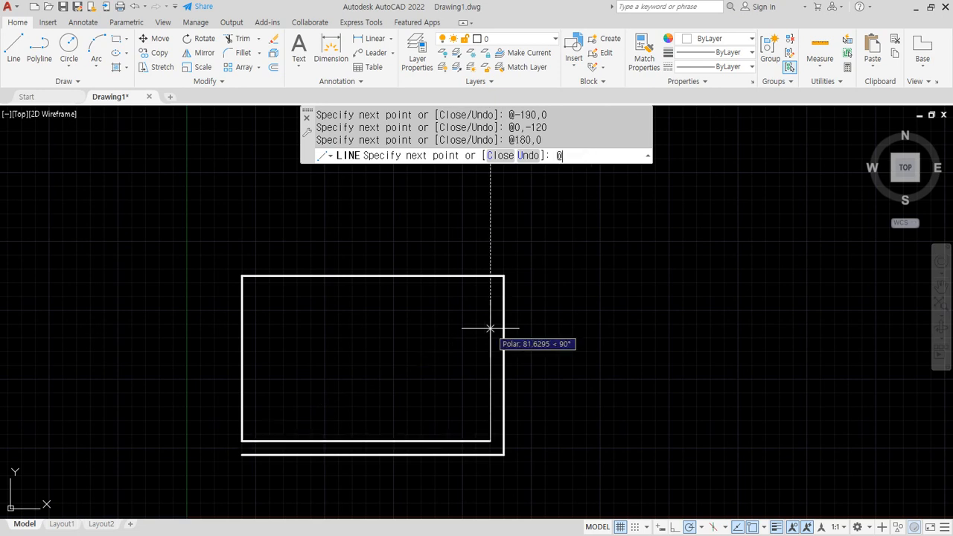
pyautogui.write('0,110')
pyautogui.press('Return')
# Complete the second turn with segments 170 units left and 100 units down
pyautogui.write('@')
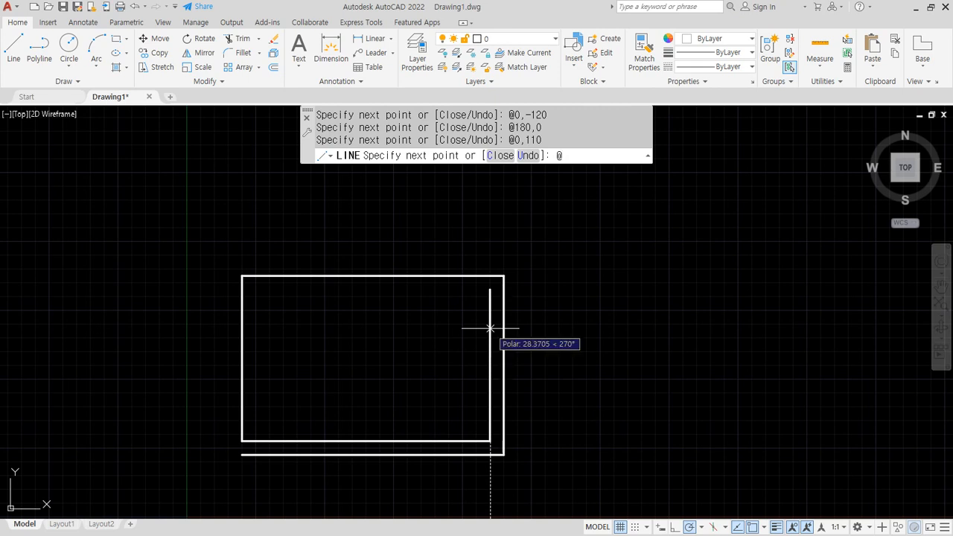
pyautogui.write('-170,0')
pyautogui.press('Return')
pyautogui.write('@')
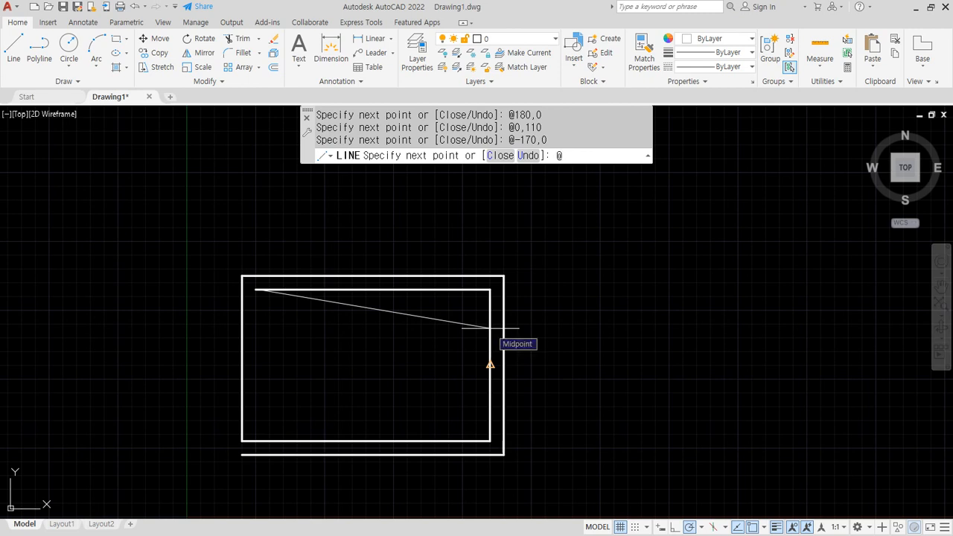
pyautogui.write('0,-1100')
pyautogui.press('Return')
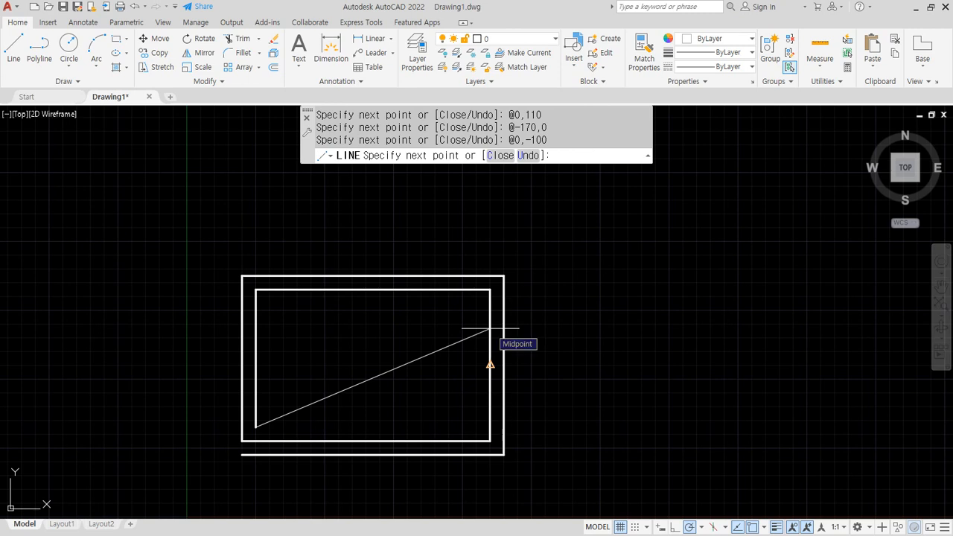
# Start the third turn of the spiral with segments 160 units right and 90 units up
pyautogui.write('@160,0')
pyautogui.press('Return')
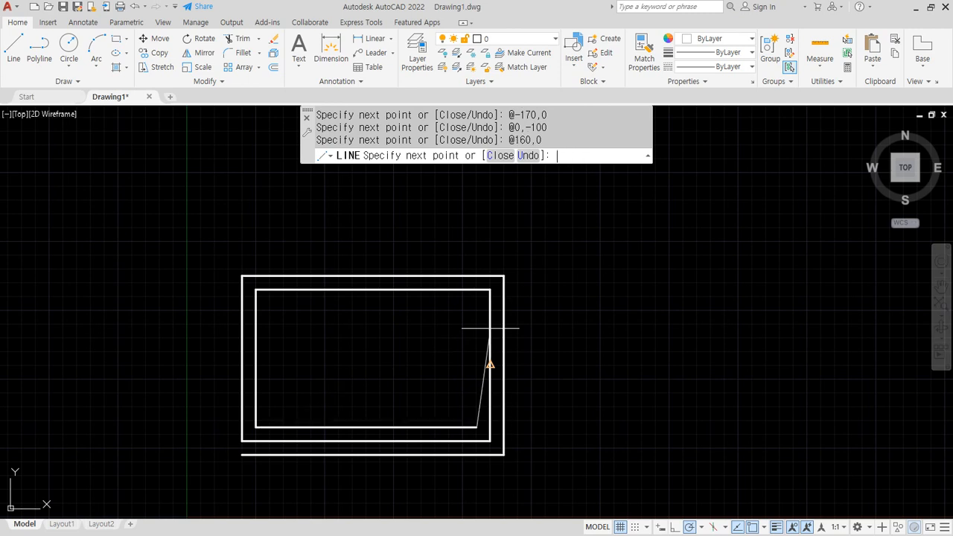
pyautogui.write('@')
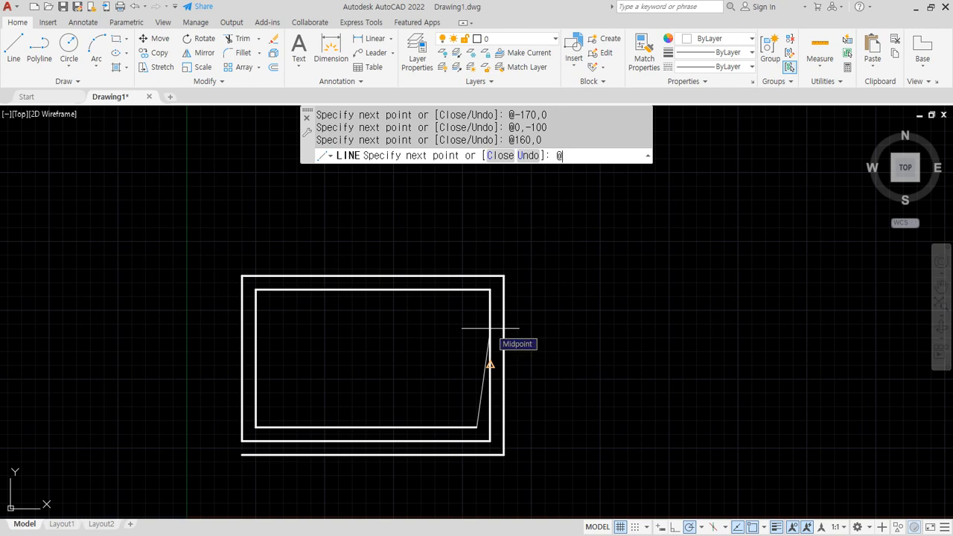
pyautogui.write('0,90')
pyautogui.press('Return')
# Complete the third turn with segments 150 units left and 80 units down
pyautogui.write('@0')
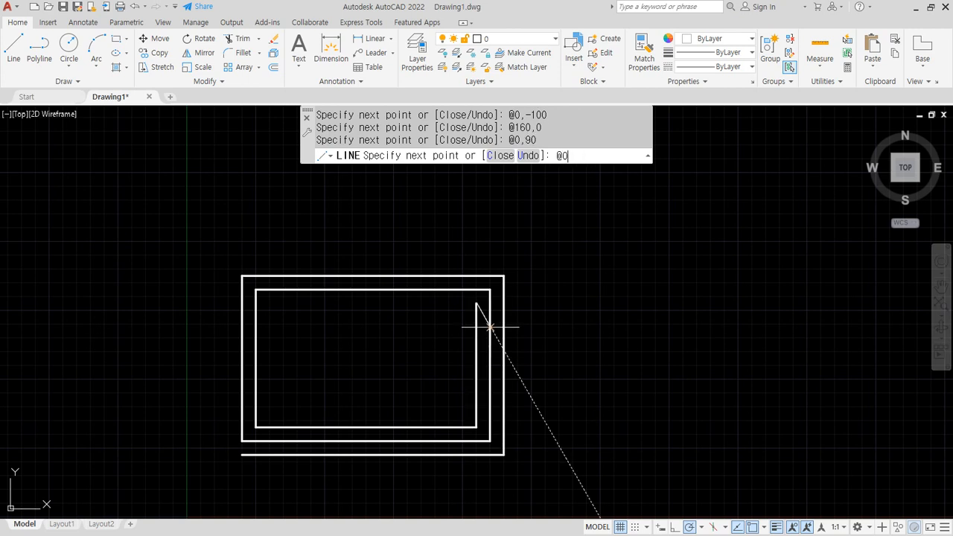
pyautogui.press('BackSpace')
pyautogui.write('15')
pyautogui.press('BackSpace')
pyautogui.press('BackSpace')
pyautogui.write('-150,0')
pyautogui.press('Return')
pyautogui.write('@')
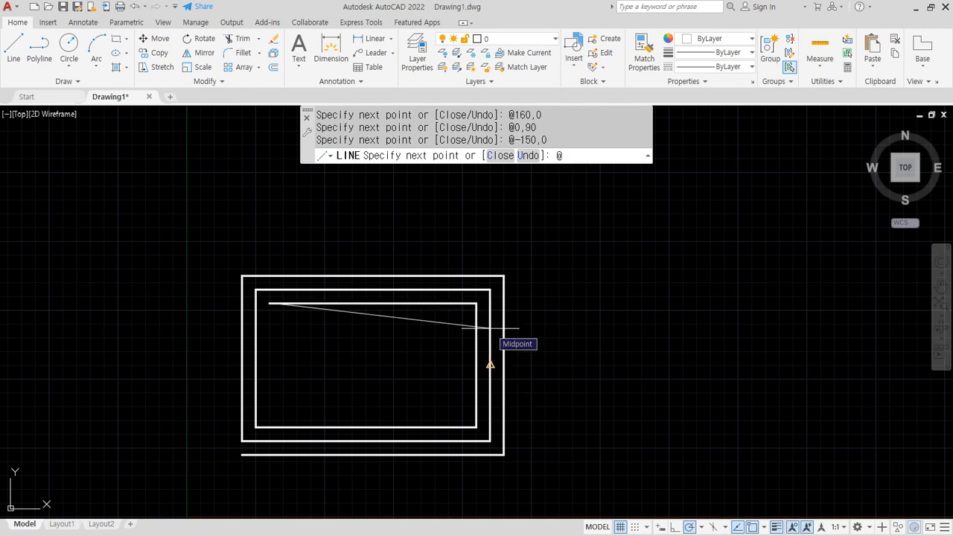
pyautogui.write('0,-80')
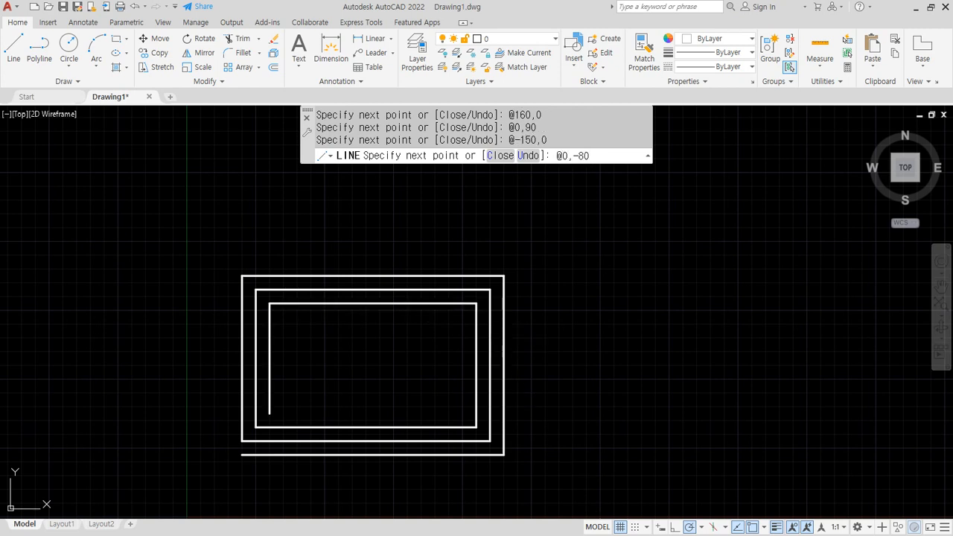
pyautogui.press('Return')
# Start the fourth turn of the spiral with segments 140 units right and 70 units up
pyautogui.write('@')
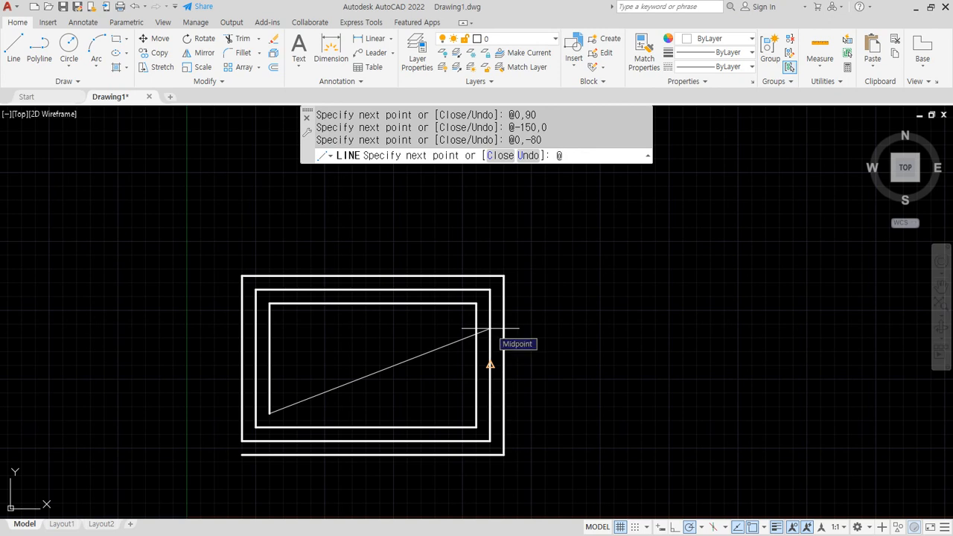
pyautogui.write('140,0')
pyautogui.press('Return')
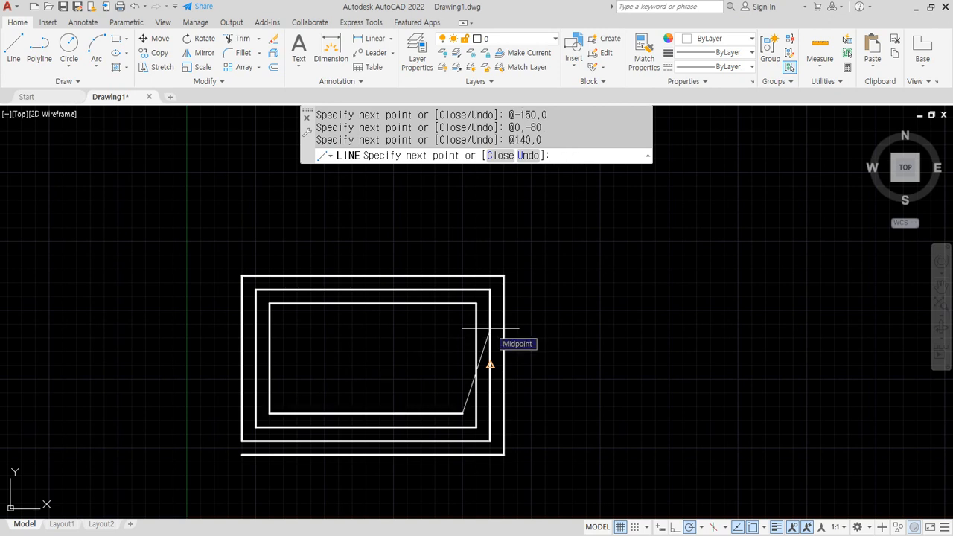
pyautogui.write('@0,70')
pyautogui.press('Return')
# Complete the fourth turn with segments 130 units left and 60 units down
pyautogui.write('@')
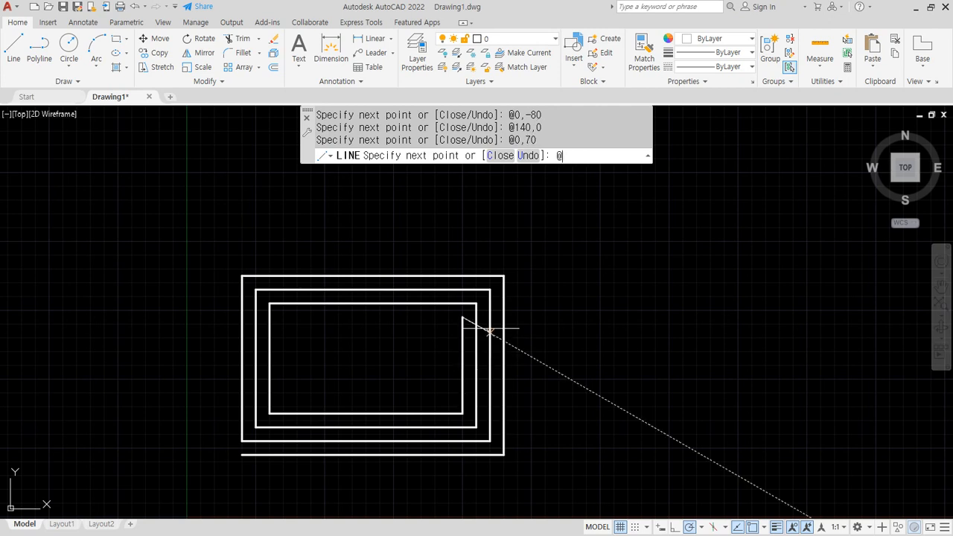
pyautogui.write('-130,0')
pyautogui.press('Return')
pyautogui.write('@')
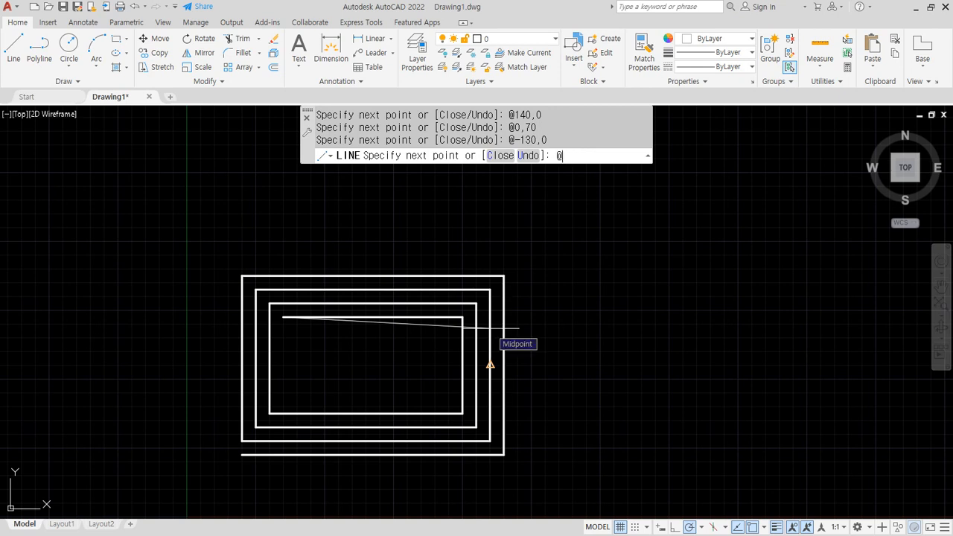
pyautogui.write(',0')
pyautogui.press('BackSpace')
pyautogui.press('BackSpace')
pyautogui.write('0,-60')
pyautogui.press('Return')
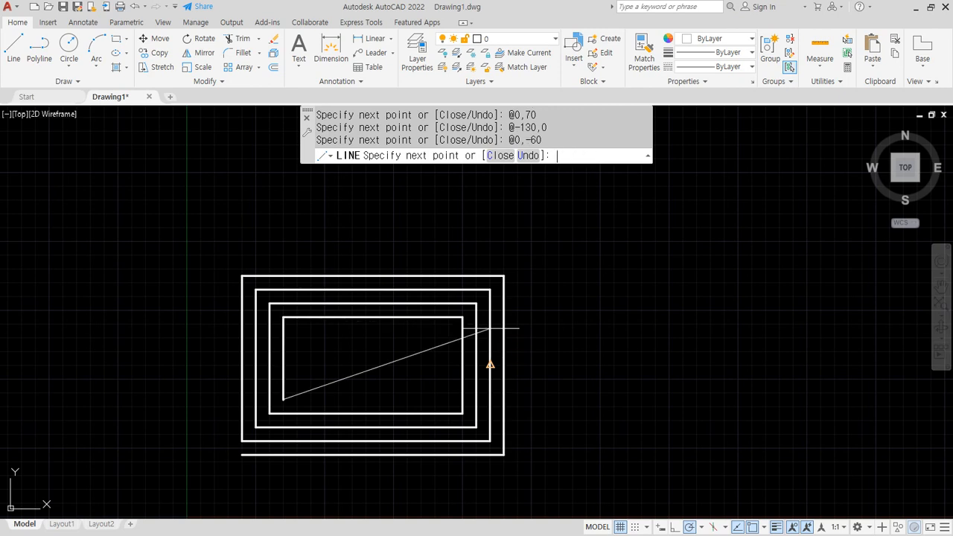
# Start the fifth turn of the spiral with segments 120 units right and 50 units up
pyautogui.write('@')
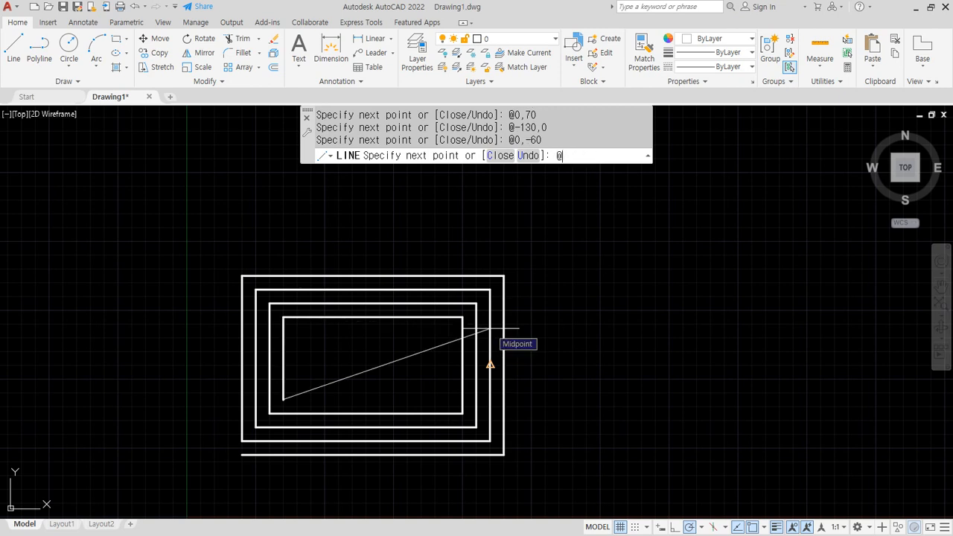
pyautogui.write('120,0')
pyautogui.press('Return')
pyautogui.write('@')
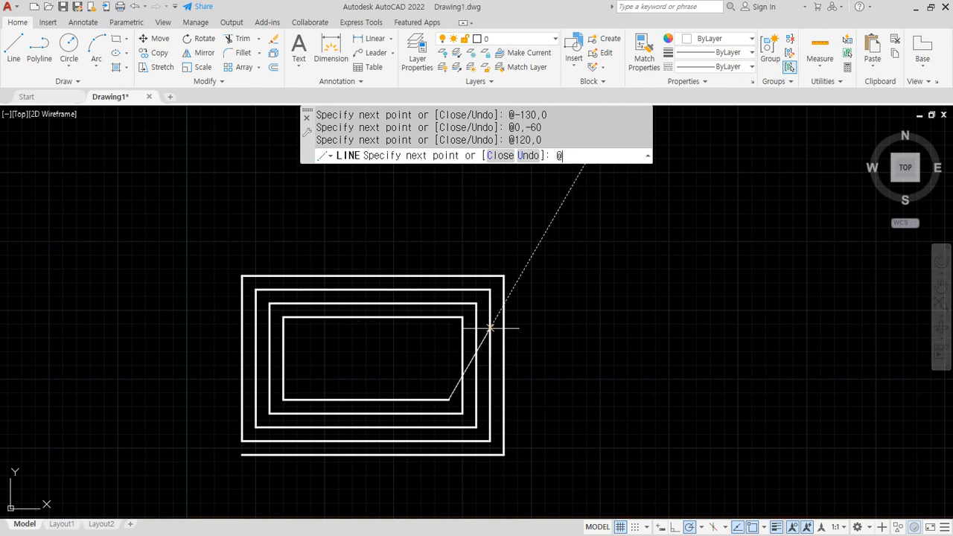
pyautogui.write('0,50')
pyautogui.press('Return')
# Complete the fifth turn with segments 110 units left and 40 units down
pyautogui.write('@')
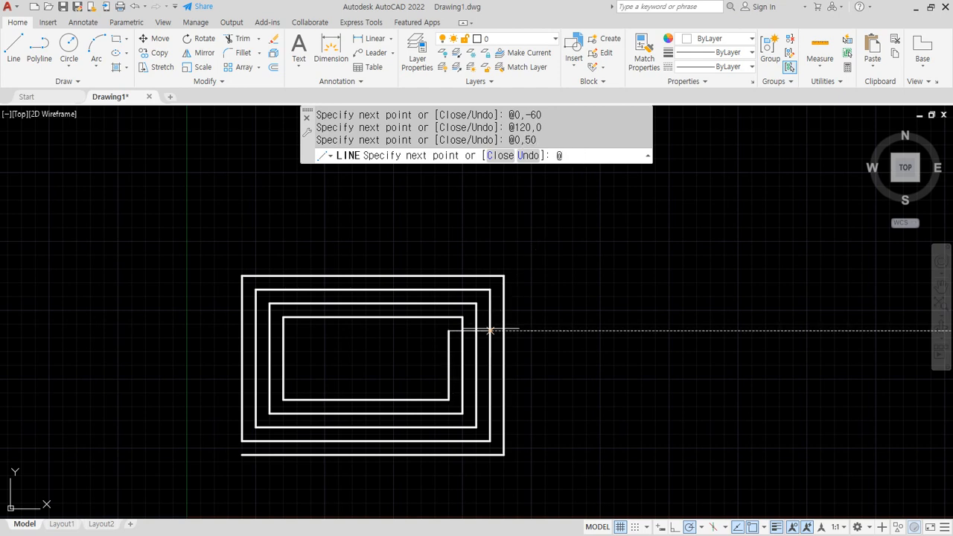
pyautogui.write('-110,0')
pyautogui.press('Return')
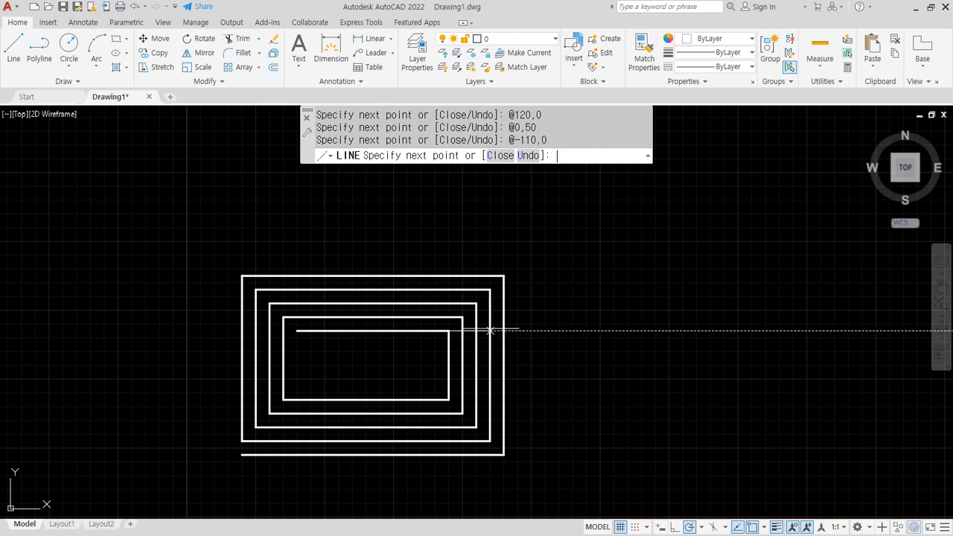
pyautogui.write('@0,-40')
pyautogui.press('Return')
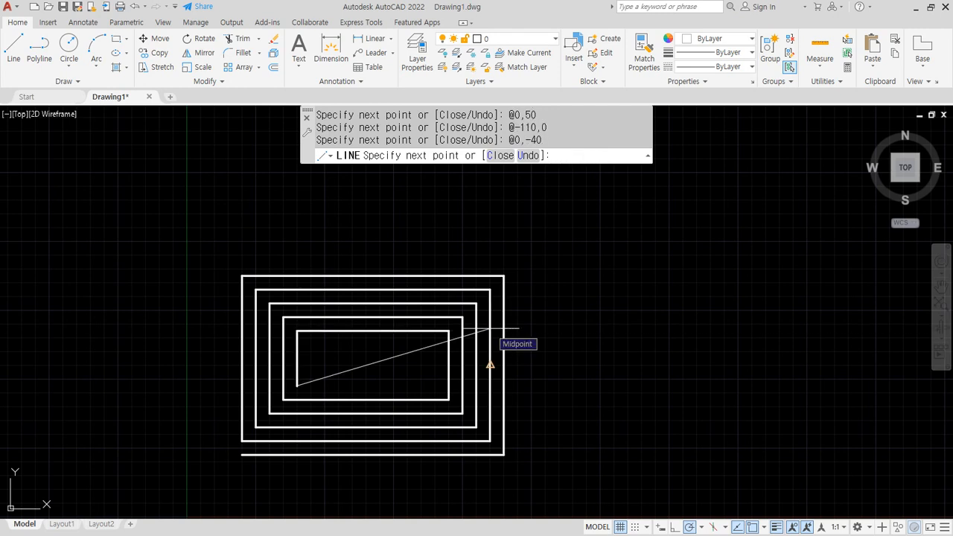
# Start the sixth turn of the spiral with segments 100 units right and 30 units up
pyautogui.write('@100,0')
pyautogui.press('Return')
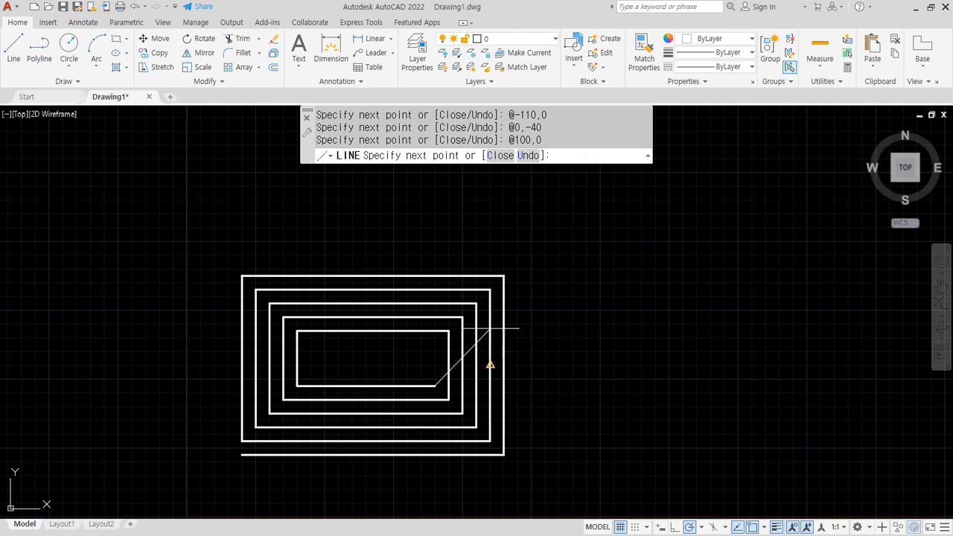
pyautogui.write('@0,30')
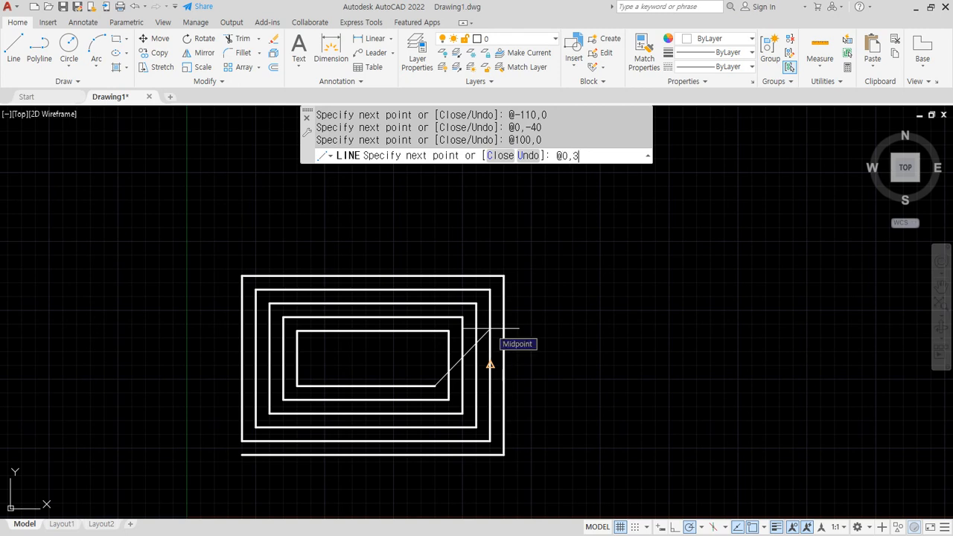
pyautogui.press('Return')
# Complete the sixth turn with segments 90 units left and 20 units down
pyautogui.write('@')
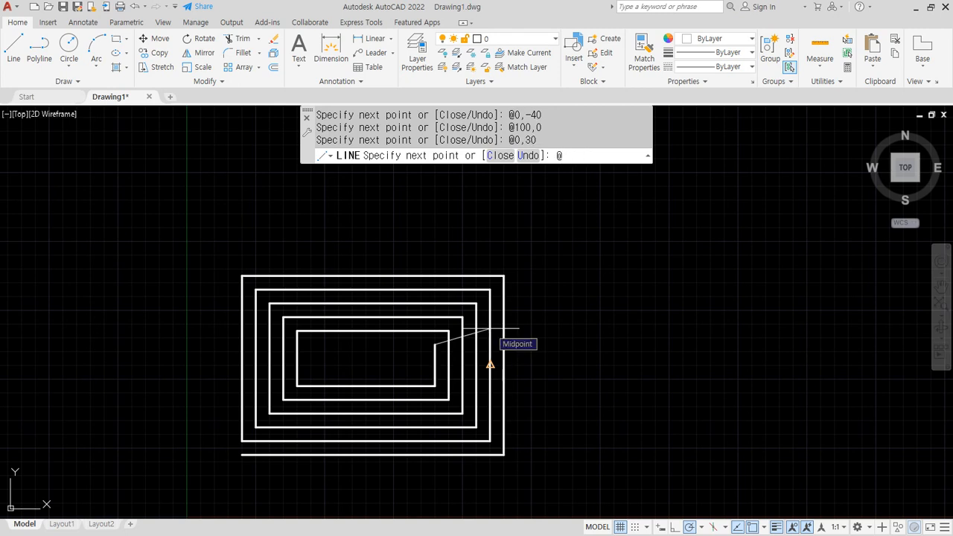
pyautogui.write('-90,0')
pyautogui.press('Return')
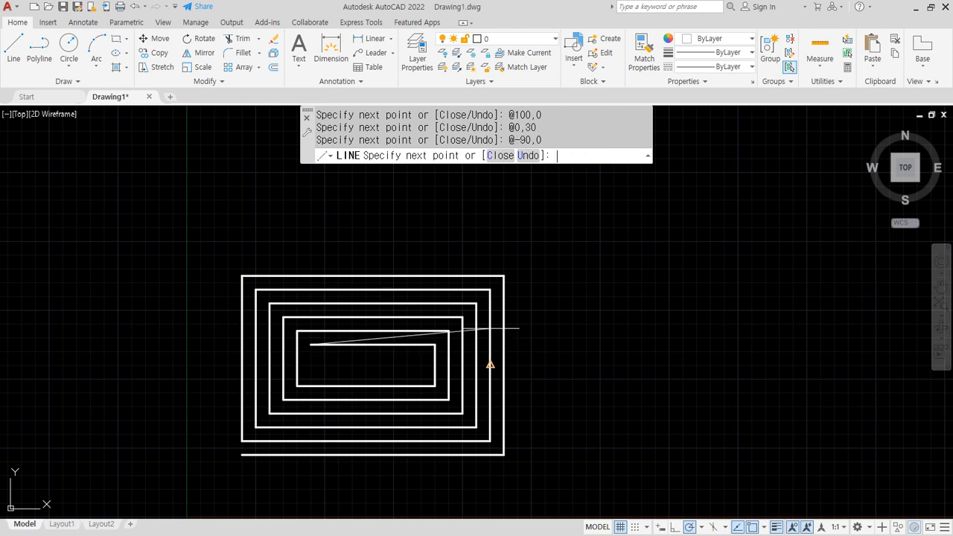
pyautogui.write('@0,')
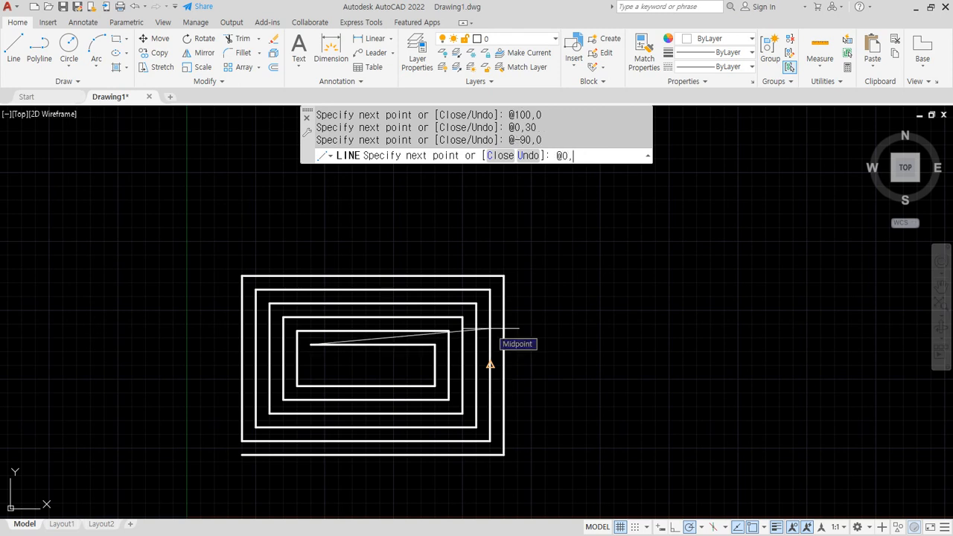
pyautogui.write('-20')
pyautogui.press('Return')
# Start the innermost turn of the spiral with segments 80 units right and 10 units up
pyautogui.write('@')
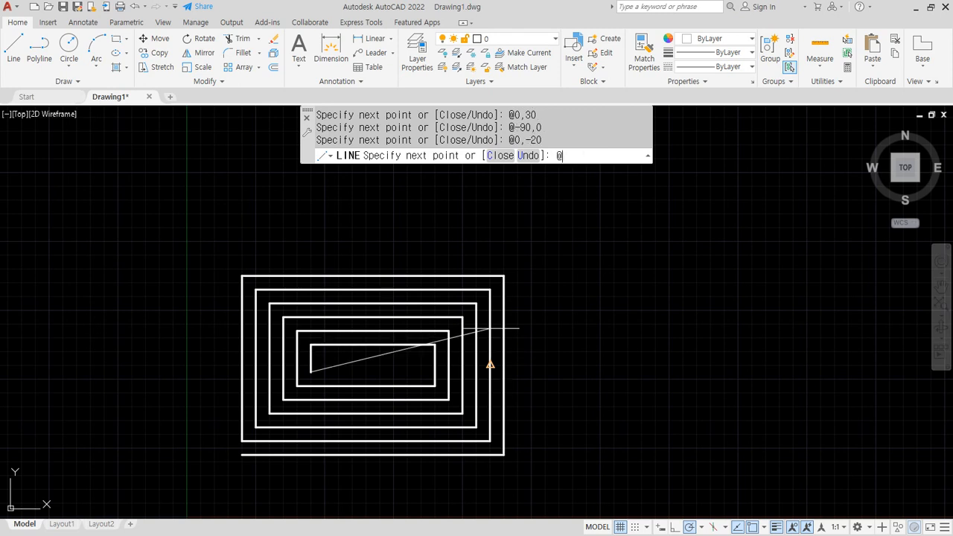
pyautogui.write('80,0')
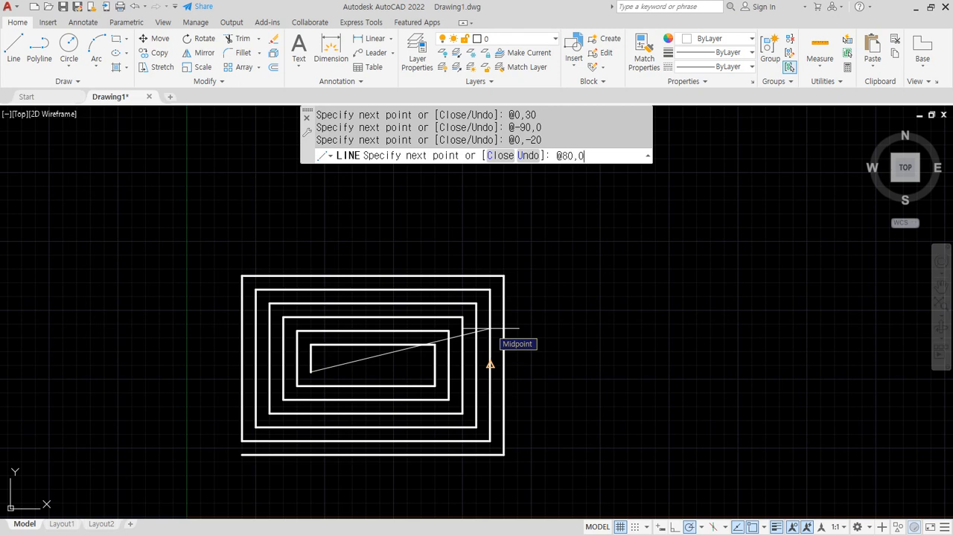
pyautogui.press('Return')
pyautogui.write('@0,10')
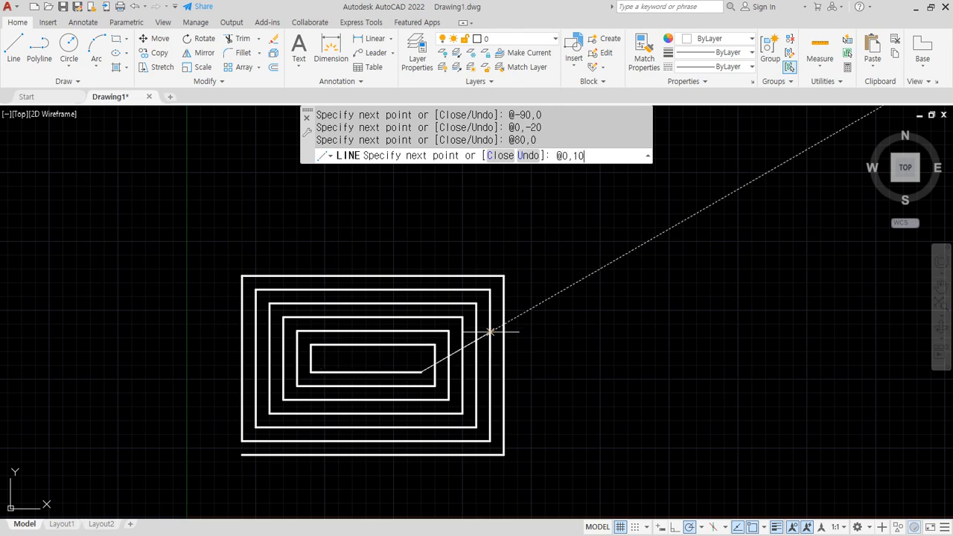
pyautogui.press('Return')
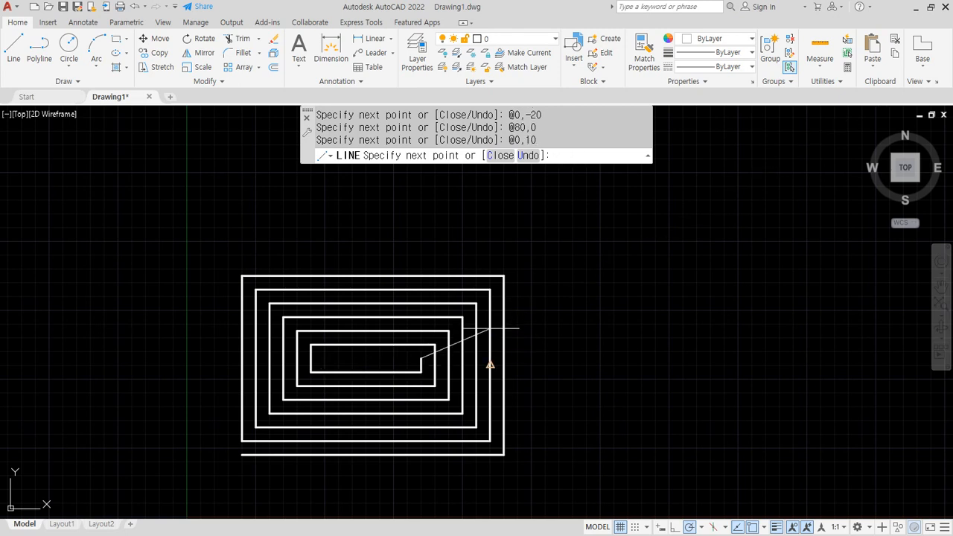
# Finish the spiral with a last segment 70 units left and end the line without closing it
pyautogui.write('@-70,0')
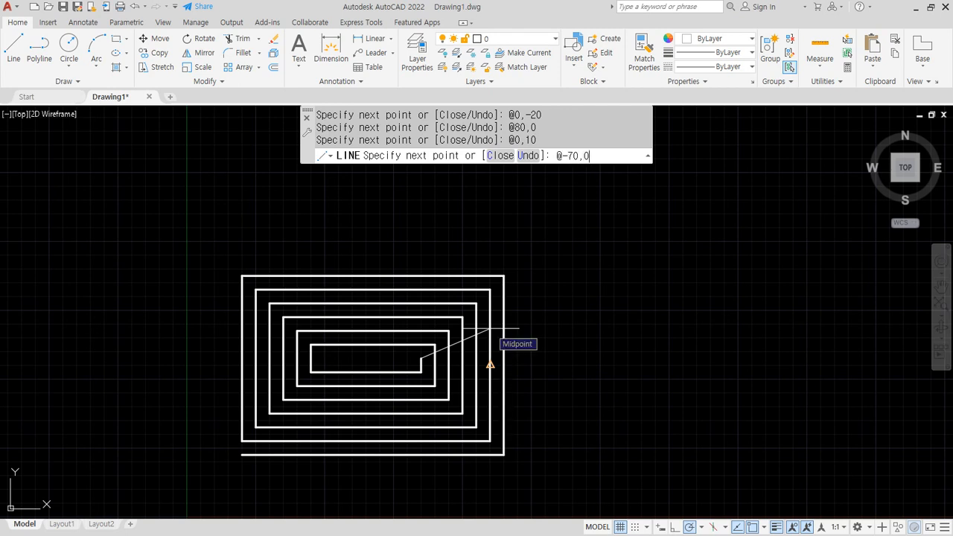
pyautogui.press('Return')
pyautogui.press('Return')
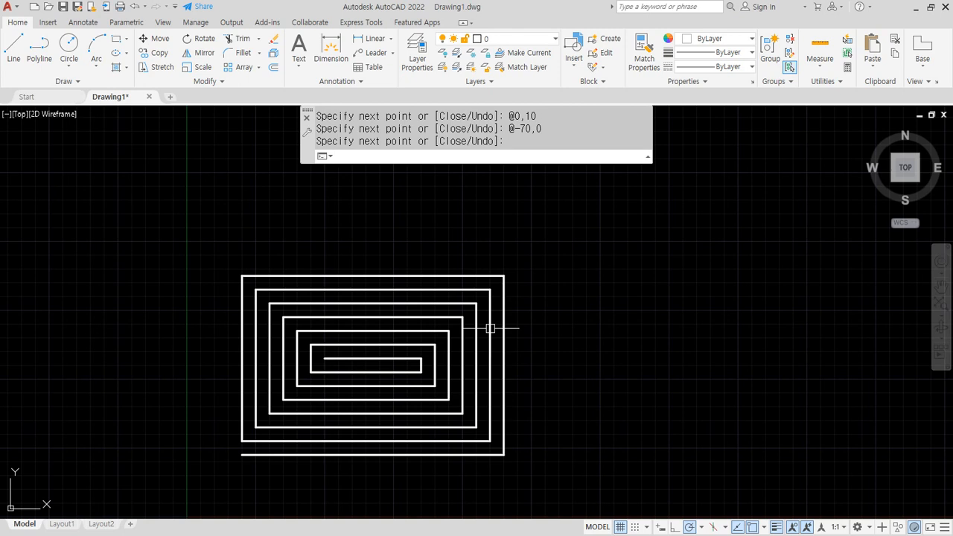
pyautogui.press('Return')
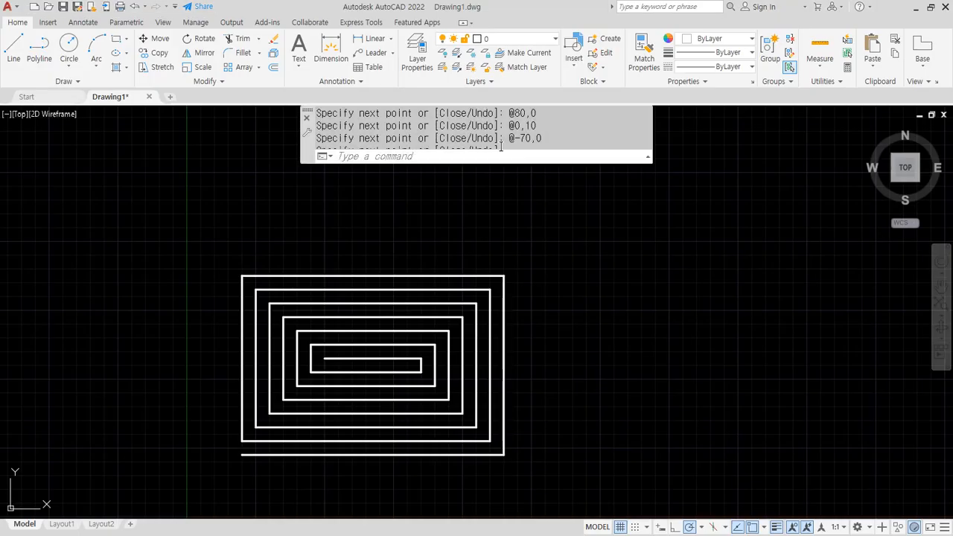
# Review the relative coordinates entered for the spiral in the command history
pyautogui.click(502, 151)
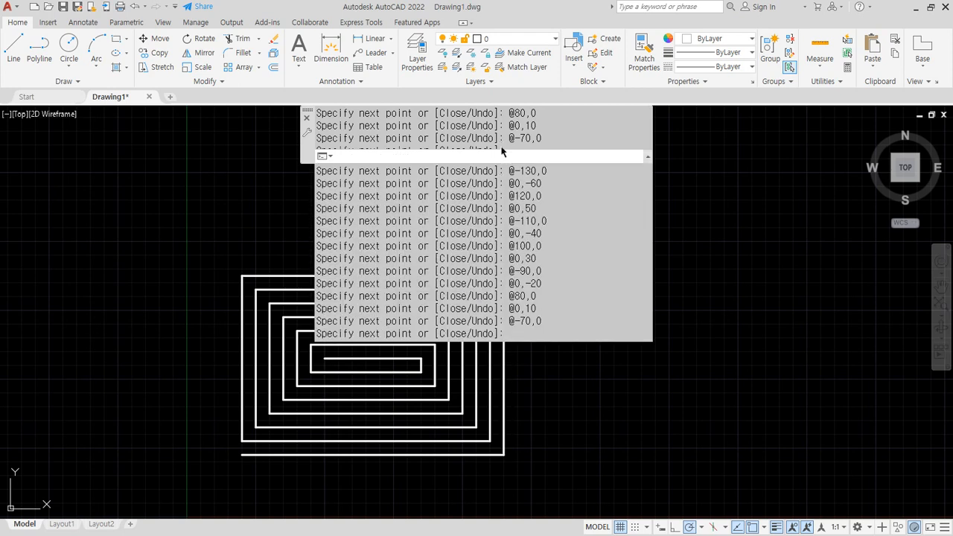
pyautogui.scroll(3, 493, 256)
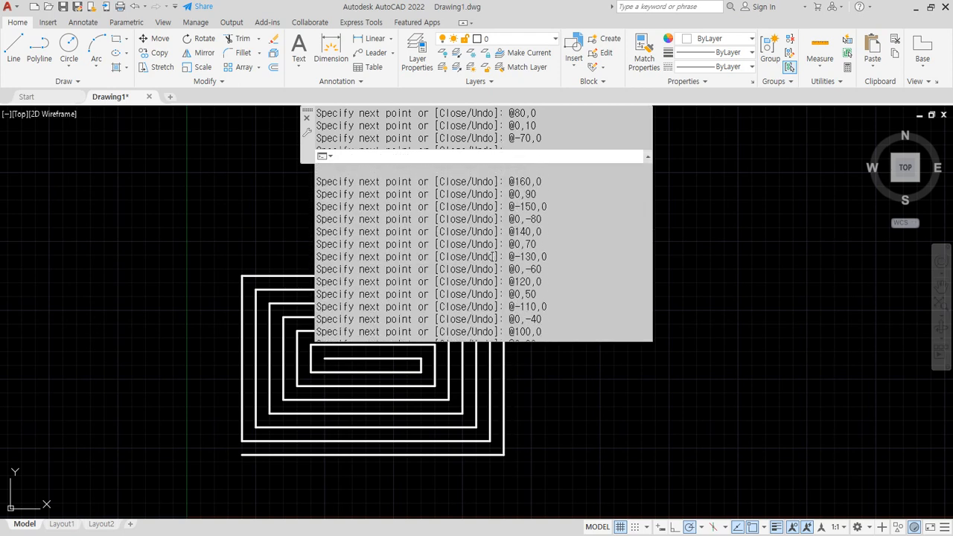
pyautogui.scroll(2, 492, 256)
pyautogui.scroll(-4, 493, 256)
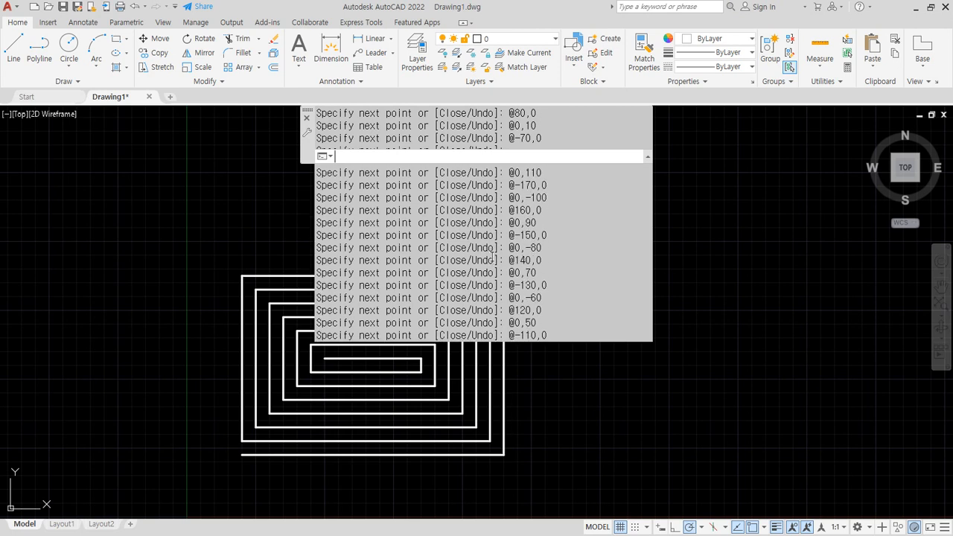
pyautogui.scroll(-3, 493, 252)
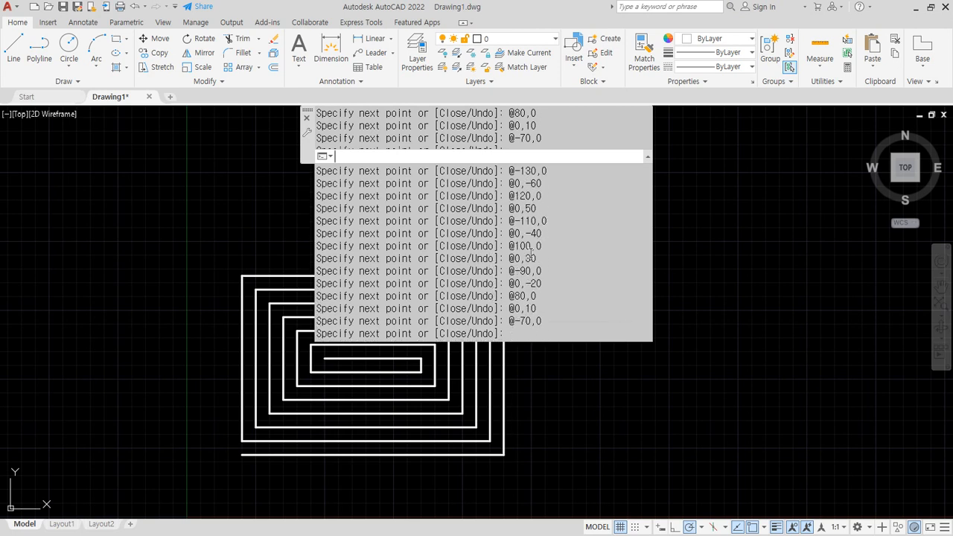
pyautogui.scroll(2, 507, 253)
pyautogui.scroll(3, 508, 253)
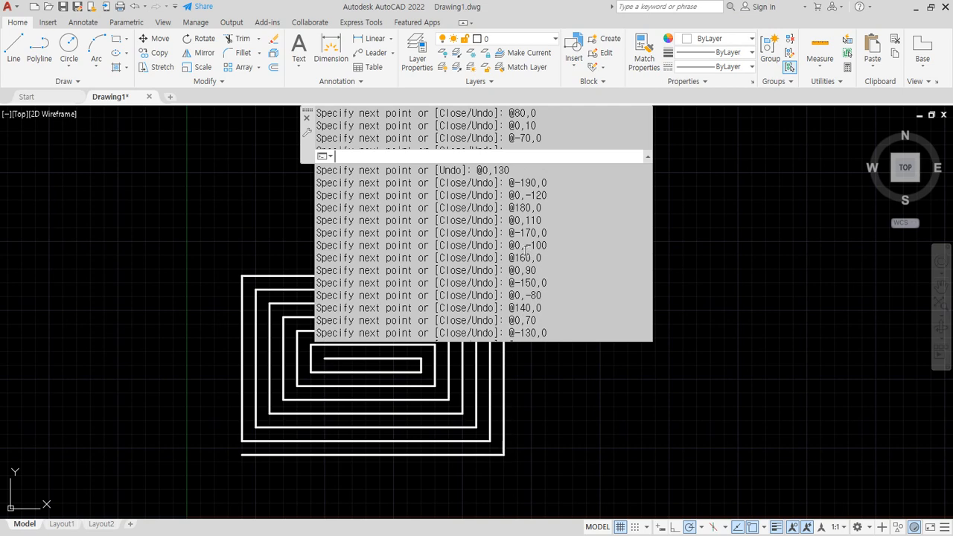
pyautogui.press('Escape')
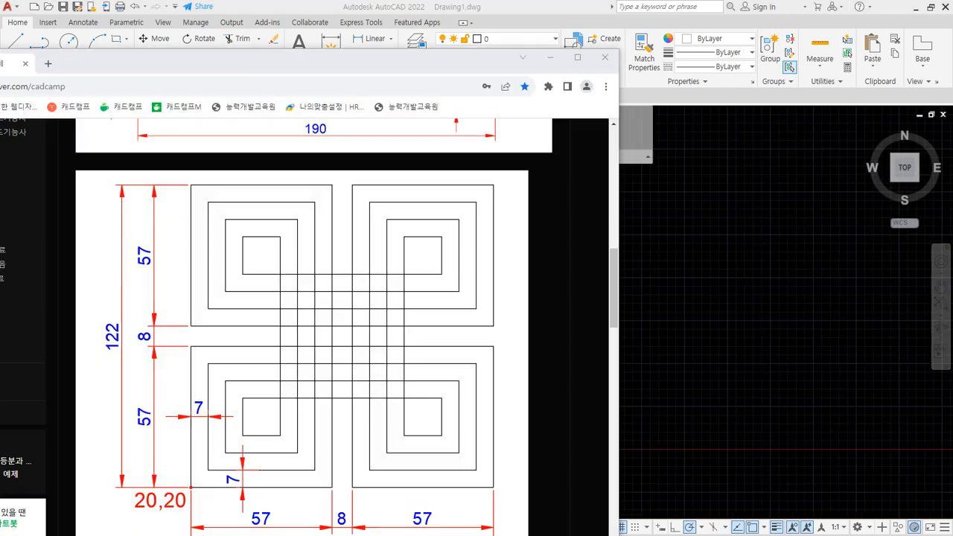
# Switch to the browser and examine the reference drawing of the interlaced loops, its start point and the extents of the outer outline
pyautogui.scroll(-1, 295, 325)
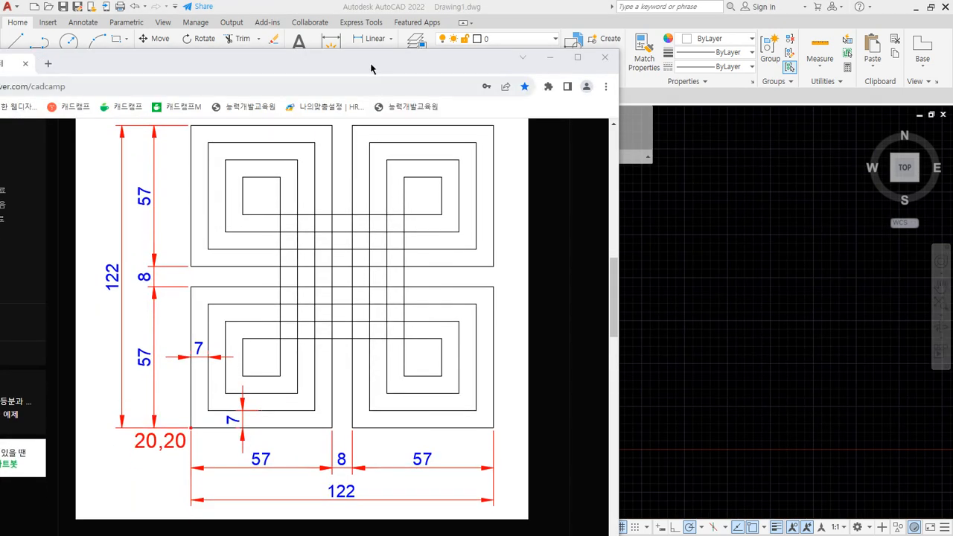
pyautogui.moveTo(370, 61); pyautogui.dragTo(411, 35)
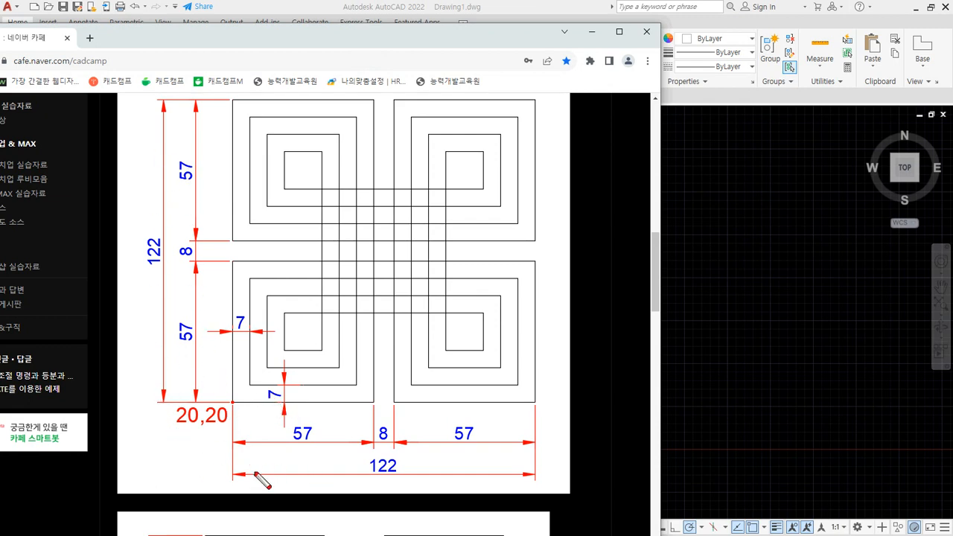
pyautogui.moveTo(233, 402)
pyautogui.mouseDown()
pyautogui.moveTo(538, 401)
pyautogui.moveTo(526, 422)
pyautogui.mouseUp()
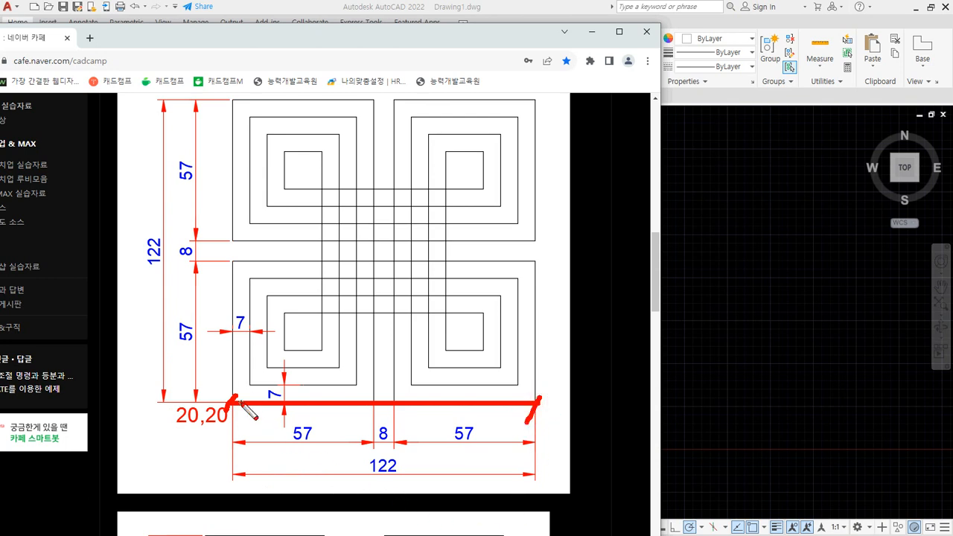
pyautogui.moveTo(232, 400)
pyautogui.mouseDown()
pyautogui.moveTo(223, 258)
pyautogui.moveTo(234, 262)
pyautogui.mouseUp()
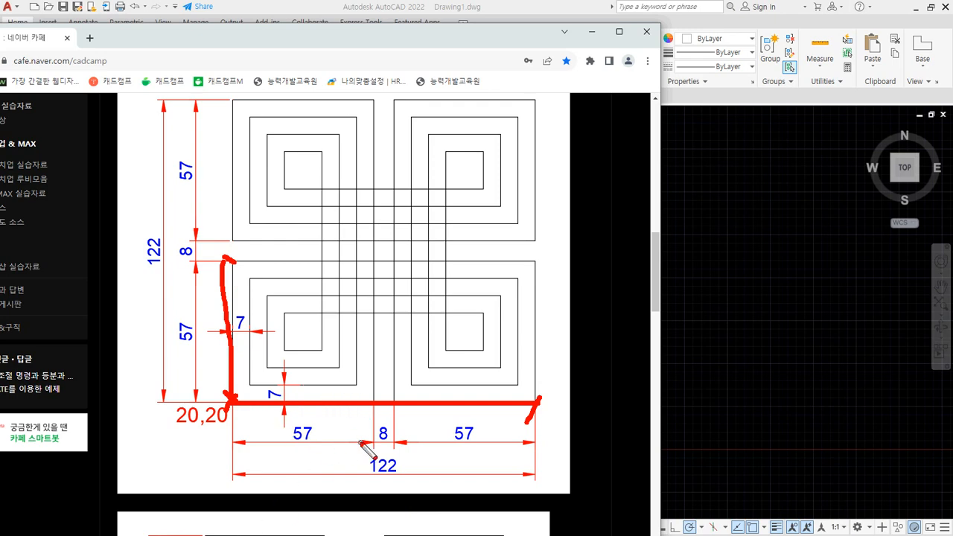
pyautogui.press('e')
pyautogui.moveTo(235, 402)
pyautogui.mouseDown()
pyautogui.moveTo(348, 401)
pyautogui.moveTo(373, 377)
pyautogui.moveTo(377, 146)
pyautogui.moveTo(372, 102)
pyautogui.moveTo(238, 107)
pyautogui.moveTo(227, 243)
pyautogui.moveTo(532, 243)
pyautogui.moveTo(529, 99)
pyautogui.moveTo(405, 106)
pyautogui.moveTo(400, 298)
pyautogui.moveTo(406, 411)
pyautogui.moveTo(526, 410)
pyautogui.moveTo(532, 298)
pyautogui.moveTo(449, 260)
pyautogui.moveTo(277, 261)
pyautogui.moveTo(233, 287)
pyautogui.moveTo(232, 399)
pyautogui.moveTo(221, 381)
pyautogui.moveTo(273, 387)
pyautogui.moveTo(295, 408)
pyautogui.mouseUp()
pyautogui.press('e')
# Examine the 7-unit offsets in the reference drawing to work out the starting points of the inner outlines
pyautogui.moveTo(254, 326)
pyautogui.mouseDown()
pyautogui.moveTo(227, 336)
pyautogui.moveTo(253, 328)
pyautogui.mouseUp()
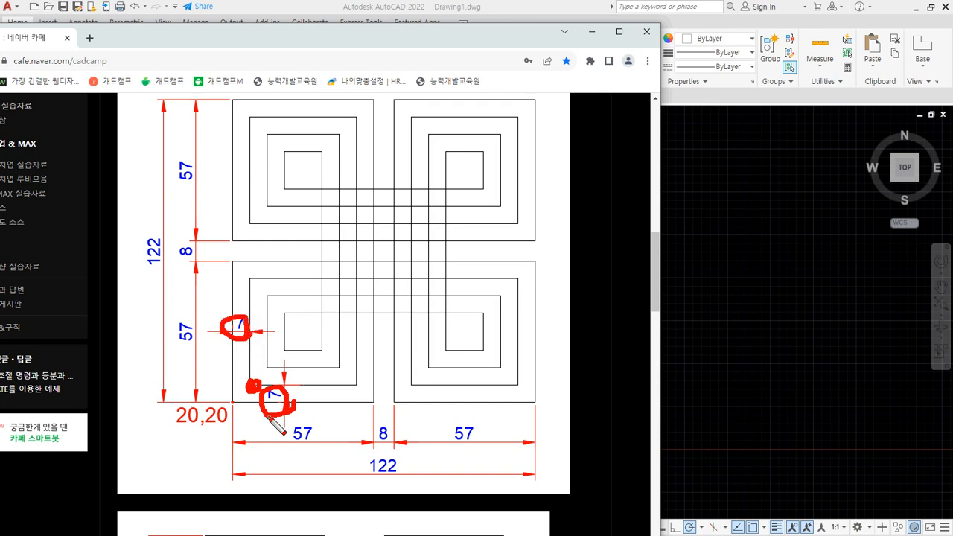
pyautogui.moveTo(253, 383)
pyautogui.mouseDown()
pyautogui.moveTo(254, 439)
pyautogui.moveTo(238, 406)
pyautogui.mouseUp()
pyautogui.moveTo(255, 392); pyautogui.dragTo(269, 402)
pyautogui.moveTo(238, 464)
pyautogui.mouseDown()
pyautogui.moveTo(294, 468)
pyautogui.moveTo(331, 445)
pyautogui.moveTo(340, 504)
pyautogui.mouseUp()
pyautogui.moveTo(267, 363); pyautogui.dragTo(271, 368)
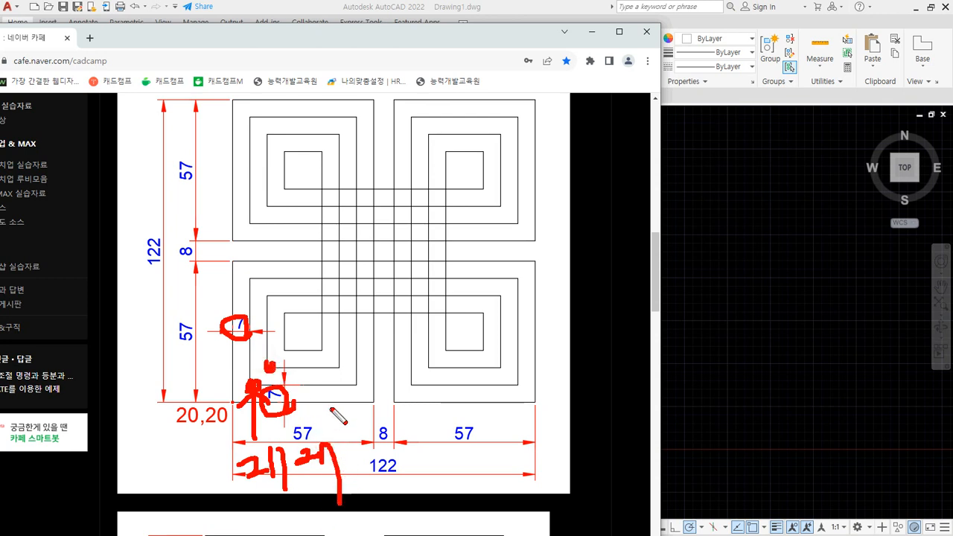
pyautogui.moveTo(309, 392)
pyautogui.mouseDown()
pyautogui.moveTo(323, 408)
pyautogui.moveTo(356, 397)
pyautogui.moveTo(348, 408)
pyautogui.mouseUp()
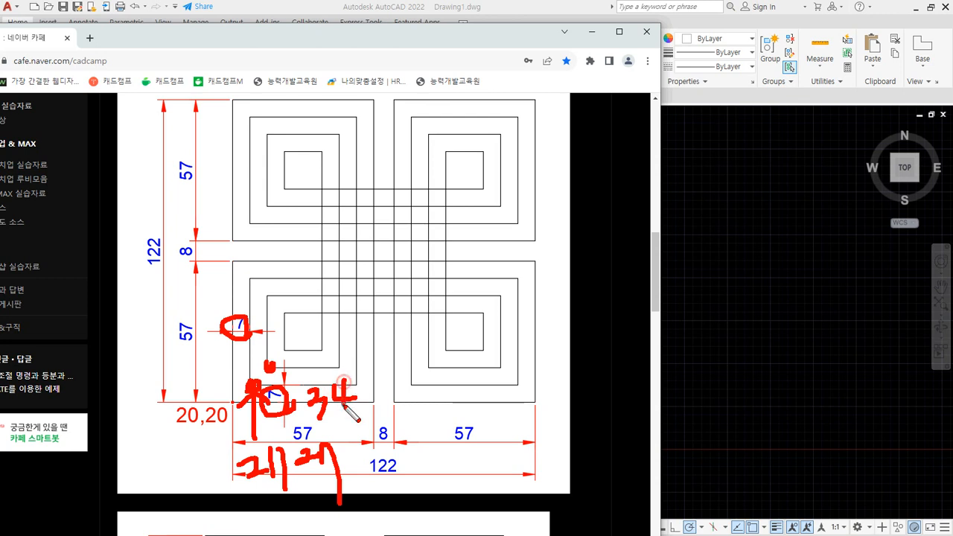
pyautogui.moveTo(374, 377)
pyautogui.mouseDown()
pyautogui.moveTo(387, 390)
pyautogui.moveTo(401, 376)
pyautogui.moveTo(421, 389)
pyautogui.moveTo(409, 409)
pyautogui.mouseUp()
pyautogui.click(286, 347)
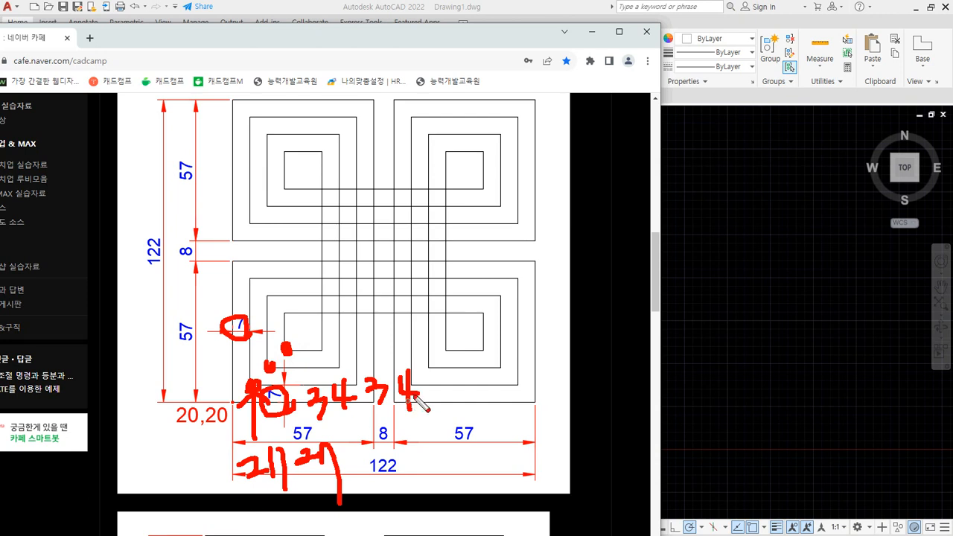
pyautogui.moveTo(380, 302); pyautogui.dragTo(378, 320)
pyautogui.moveTo(346, 291); pyautogui.dragTo(344, 326)
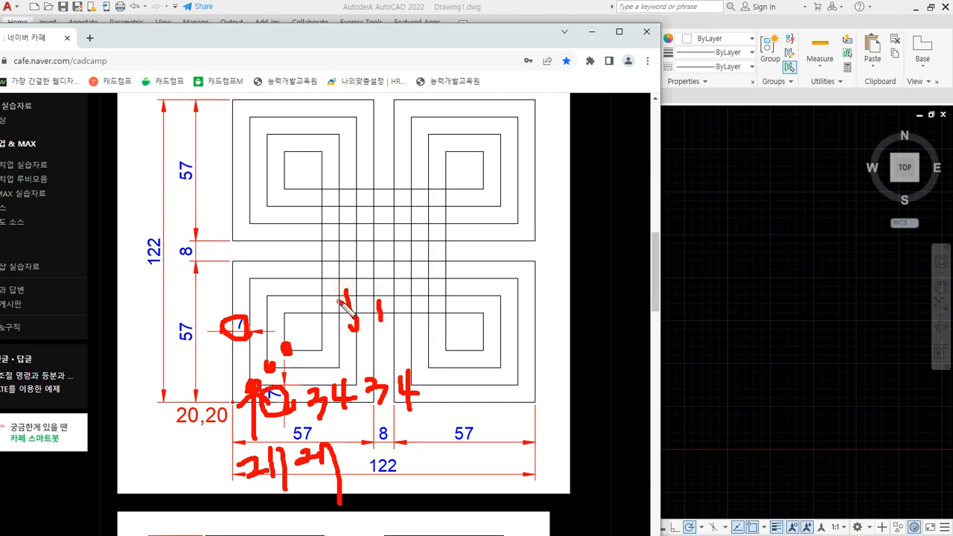
pyautogui.moveTo(417, 292)
pyautogui.mouseDown()
pyautogui.moveTo(421, 320)
pyautogui.moveTo(436, 294)
pyautogui.moveTo(452, 324)
pyautogui.mouseUp()
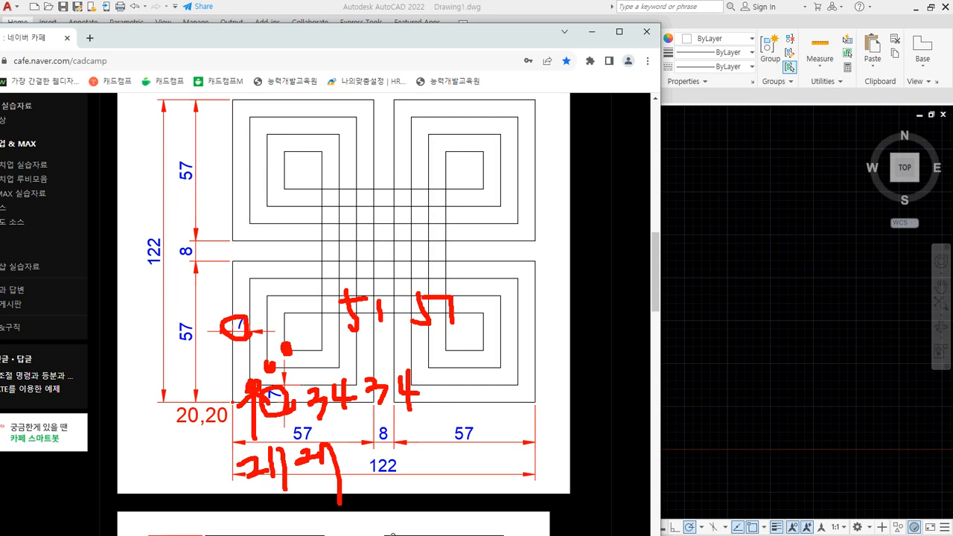
# Compare the bottom edges of the outer and second outlines in the reference drawing, then return to the empty AutoCAD drawing
pyautogui.press('e')
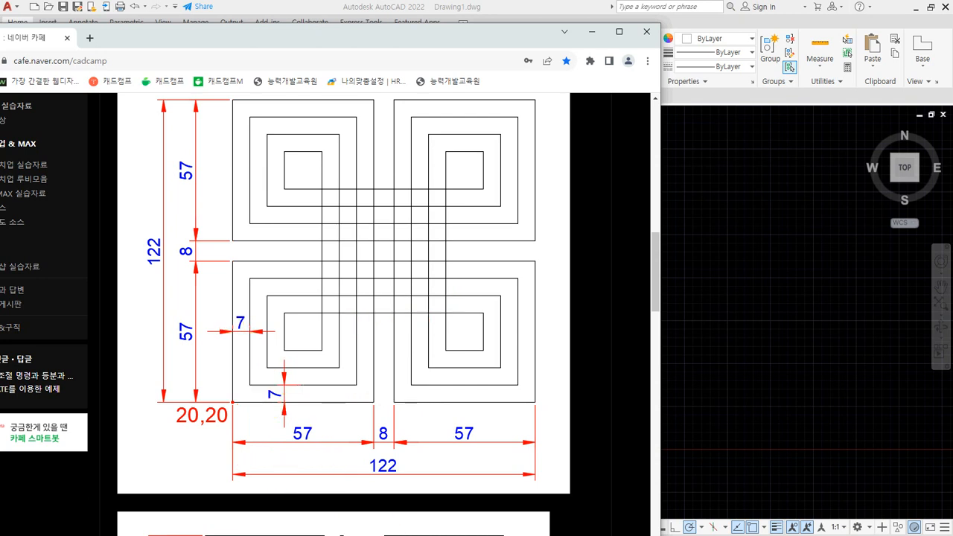
pyautogui.moveTo(235, 405); pyautogui.dragTo(369, 405)
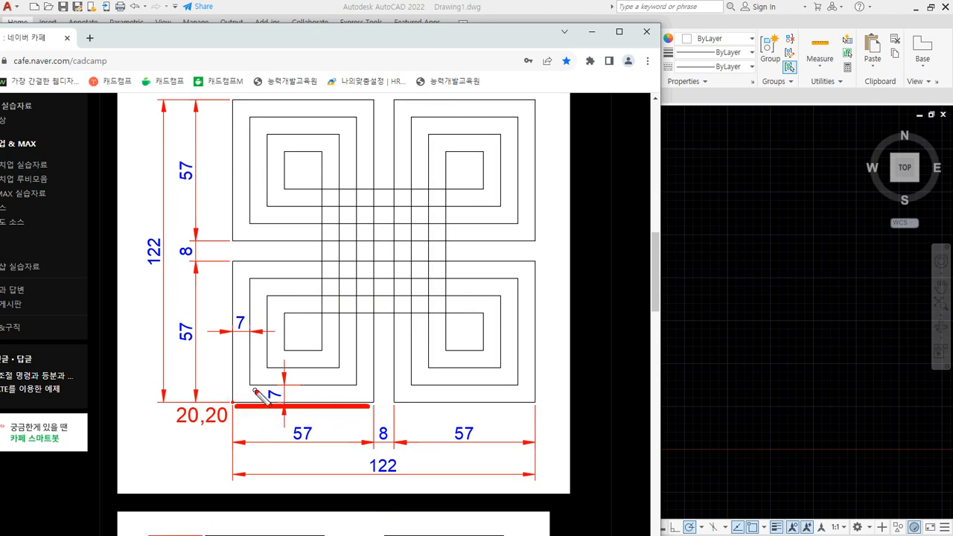
pyautogui.moveTo(251, 381); pyautogui.dragTo(347, 382)
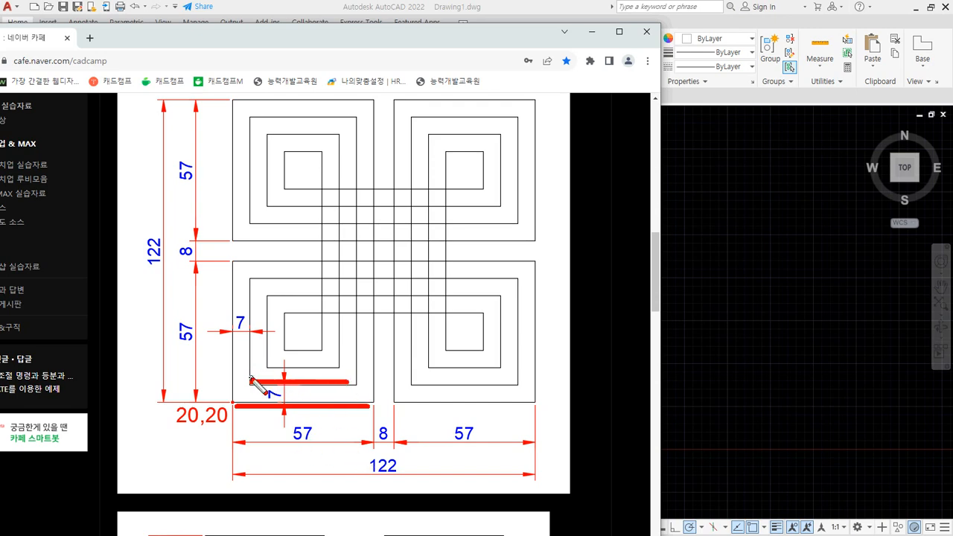
pyautogui.moveTo(250, 382); pyautogui.dragTo(510, 382)
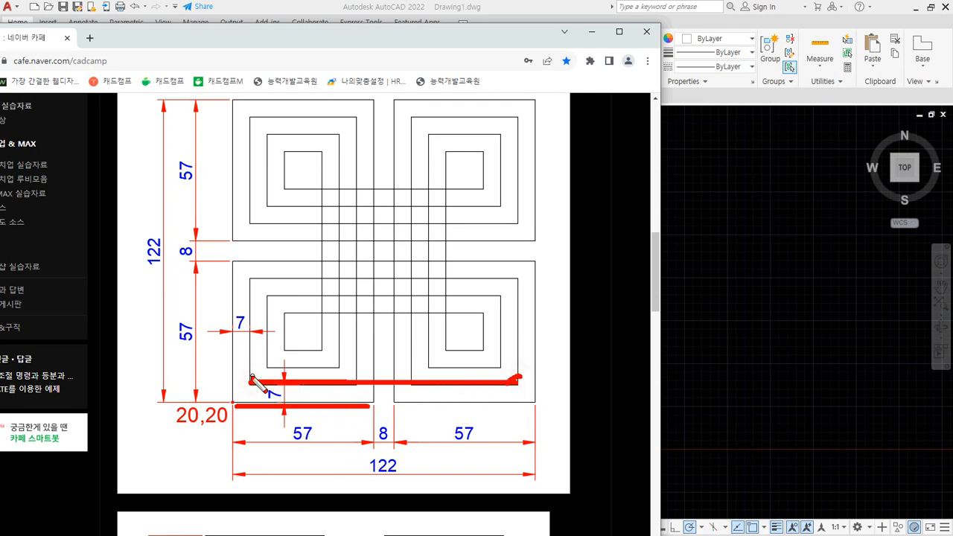
pyautogui.moveTo(254, 373); pyautogui.dragTo(249, 376)
pyautogui.press('Escape')
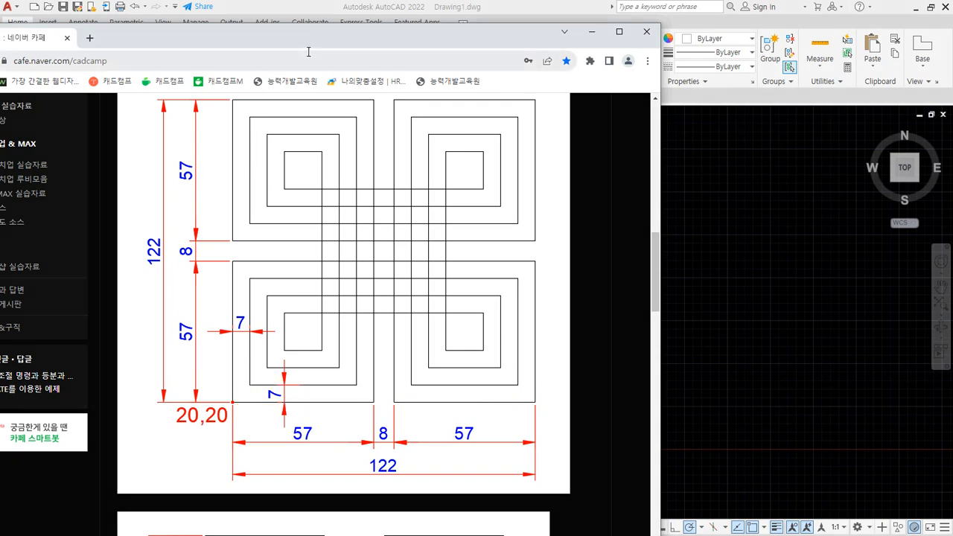
pyautogui.moveTo(306, 37); pyautogui.dragTo(0, 105)
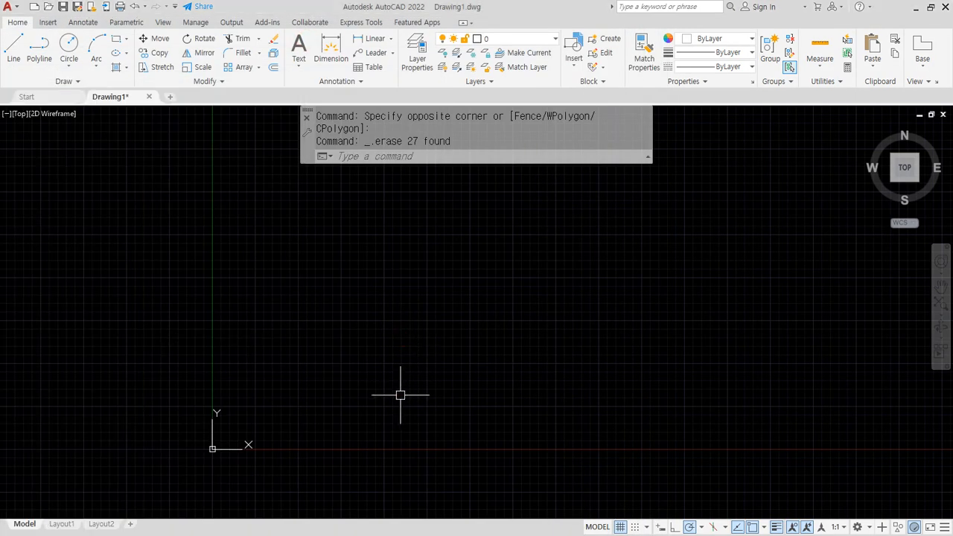
# Start a line at 20,20 with a first segment 57 units right
pyautogui.write('l')
pyautogui.press('Return')
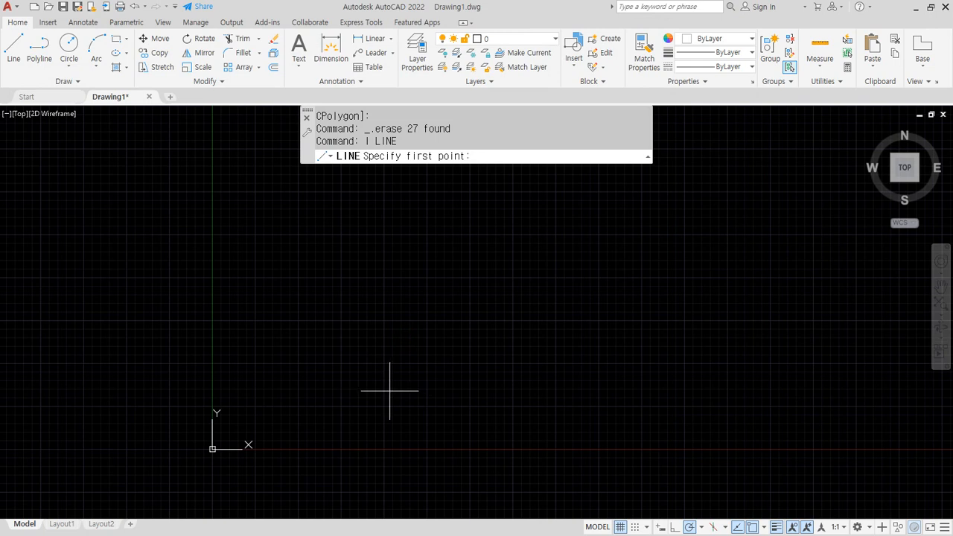
pyautogui.write('20,20')
pyautogui.press('Return')
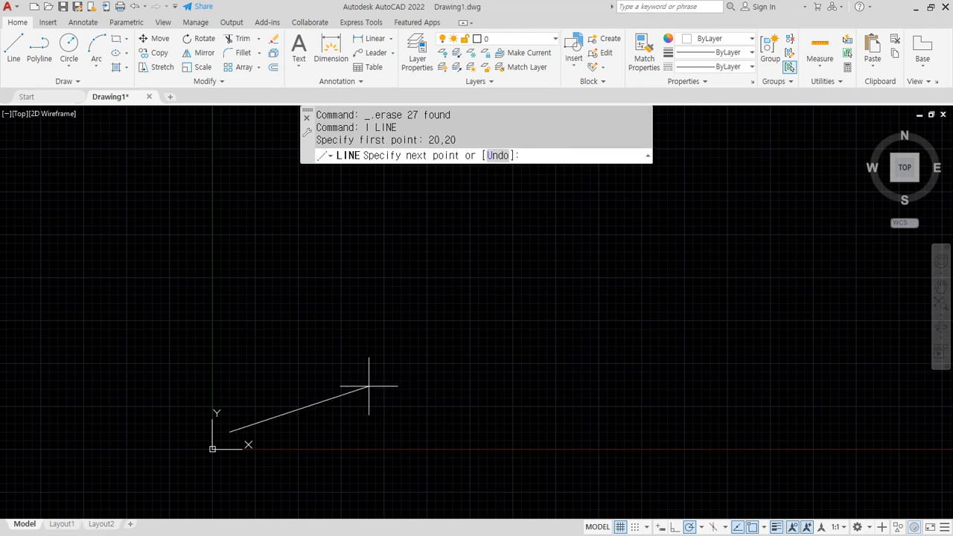
pyautogui.write('@57,0')
pyautogui.press('Return')
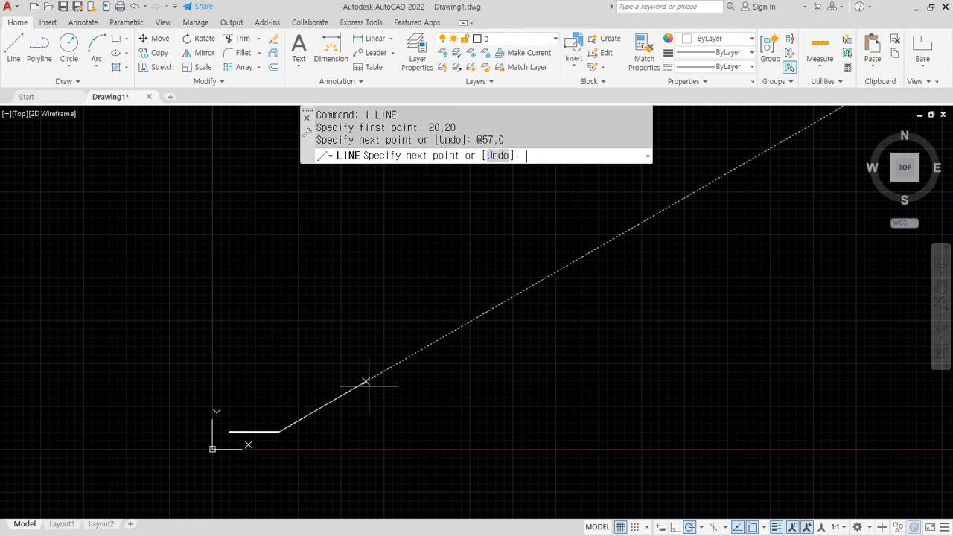
# Continue the outer outline with segments 122 units up and 57 units left
pyautogui.write('@')
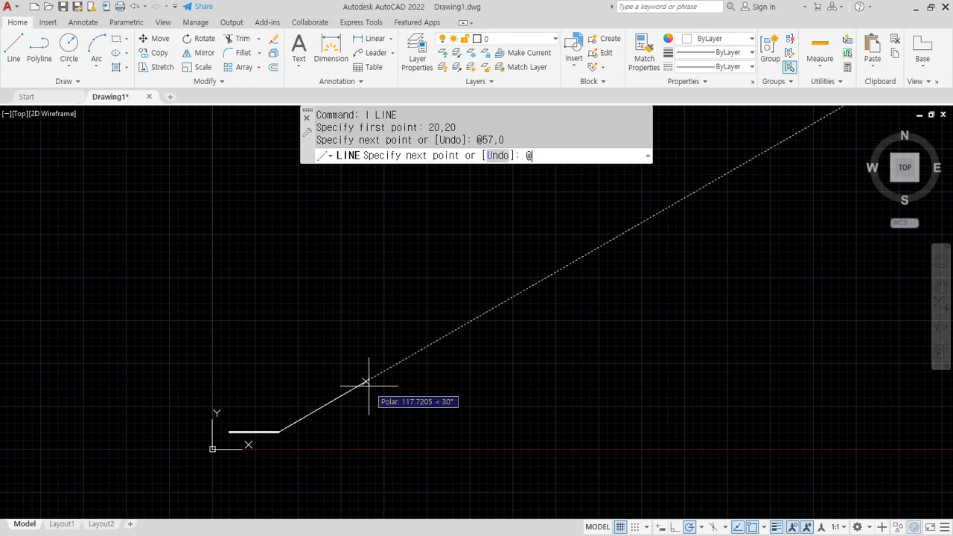
pyautogui.write('0,122')
pyautogui.press('Return')
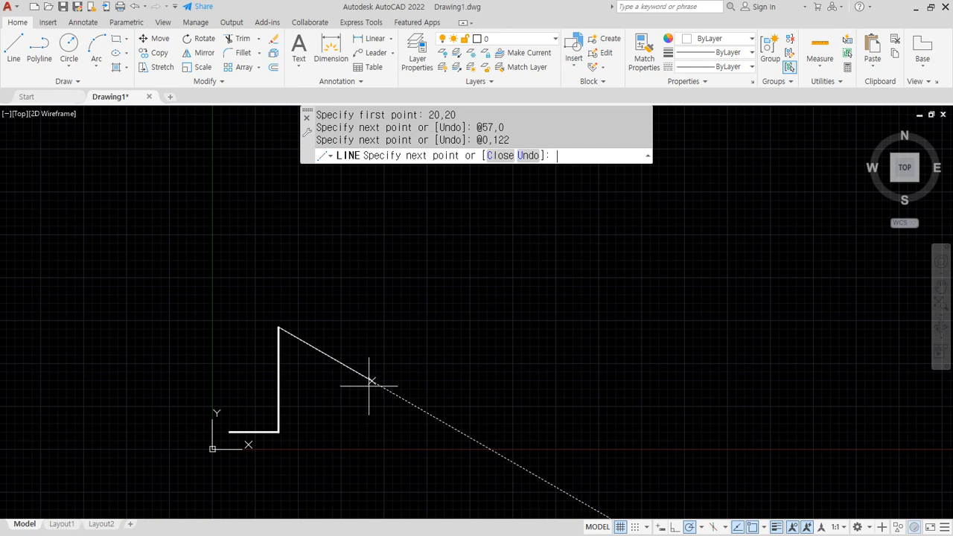
pyautogui.write('@')
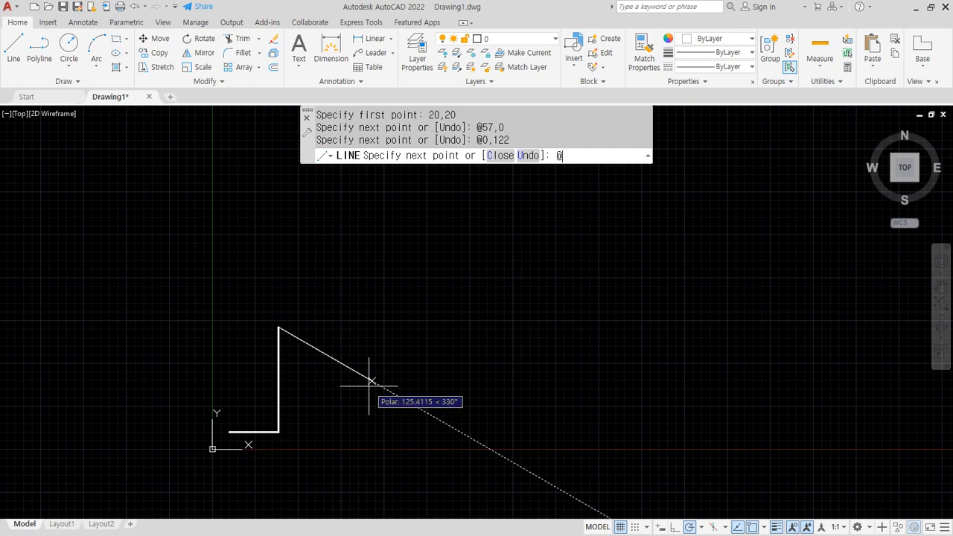
pyautogui.write('-57,0')
pyautogui.press('Return')
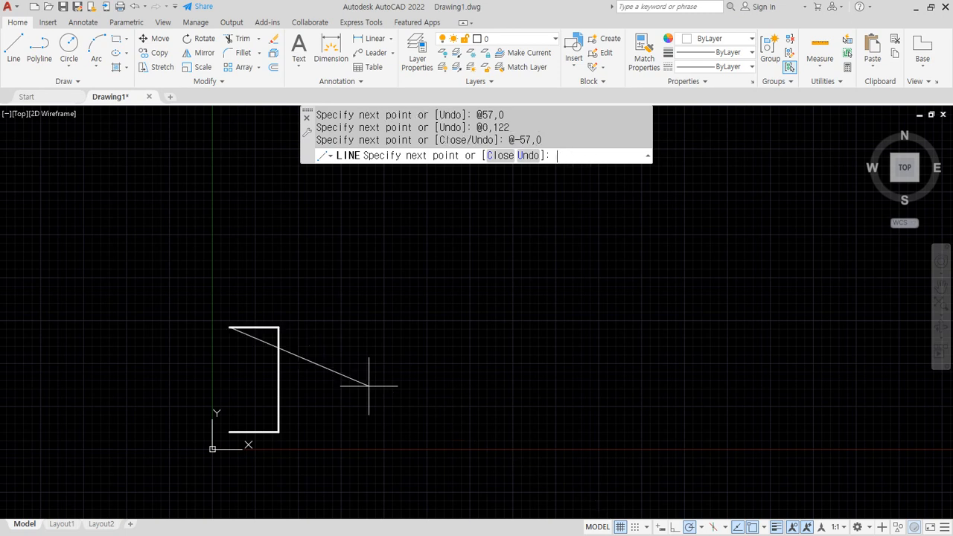
# Continue the outer outline with segments 57 units down and 122 units right
pyautogui.write('@0,-57')
pyautogui.press('Return')
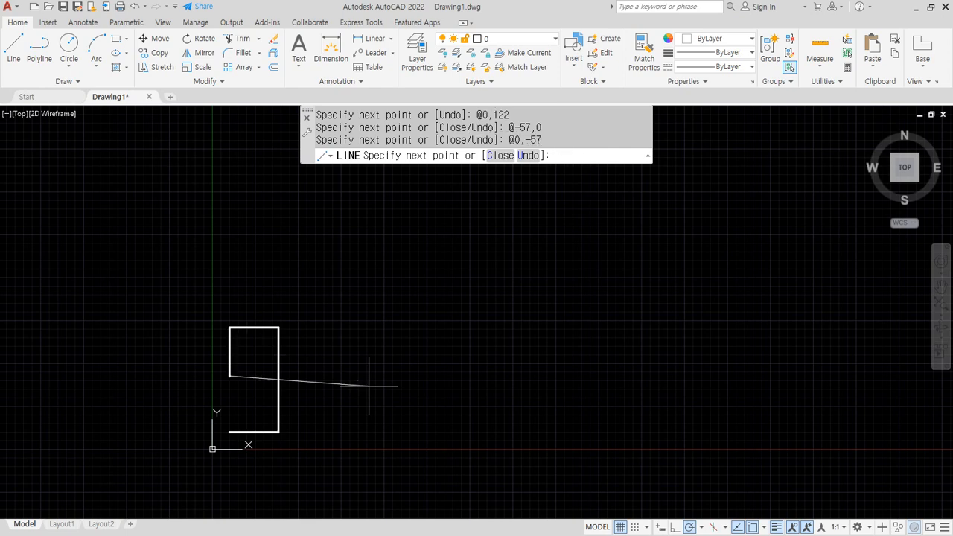
pyautogui.write('@1220,')
pyautogui.press('BackSpace')
pyautogui.press('BackSpace')
pyautogui.write(',0')
pyautogui.press('Return')
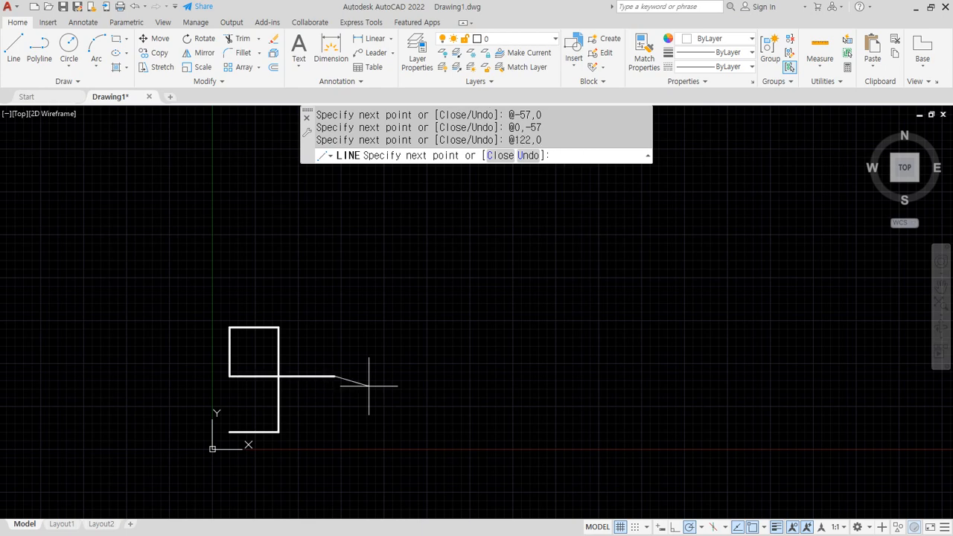
# Add segments 57 units up and 57 units left to form the outline's upper-right loop
pyautogui.write('@0,57')
pyautogui.press('Return')
pyautogui.write('@')
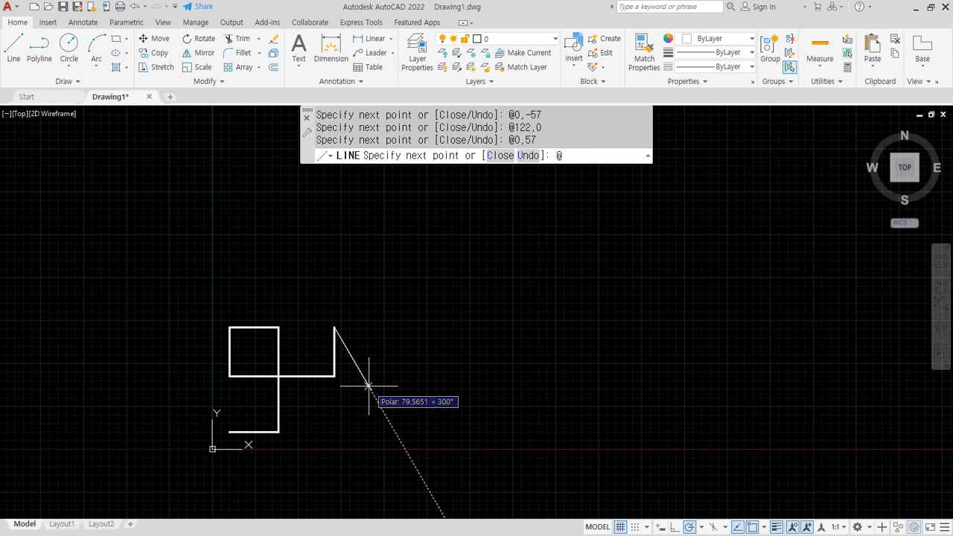
pyautogui.write('-57,0')
pyautogui.press('Return')
# Continue the outer outline with segments 122 units down and 57 units right
pyautogui.write('@')
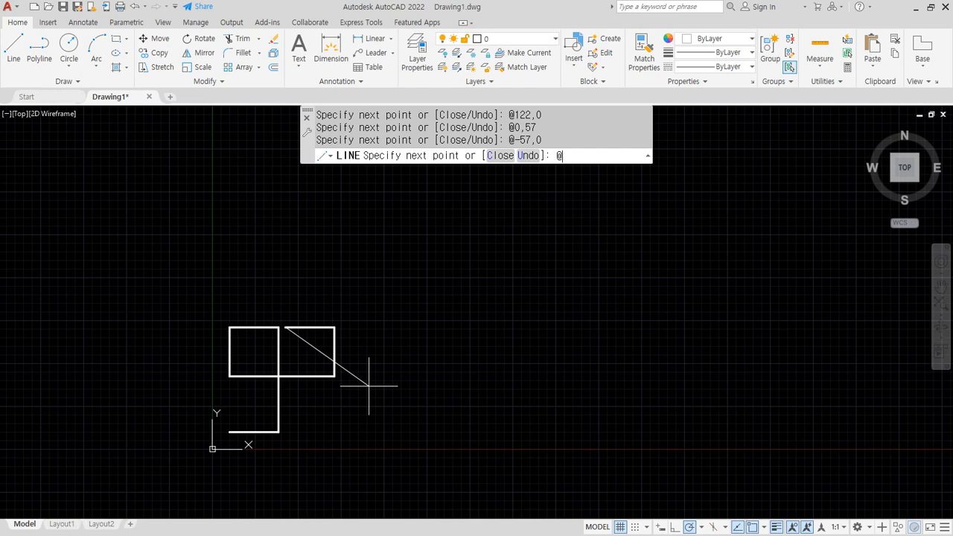
pyautogui.write('0,-122')
pyautogui.press('Return')
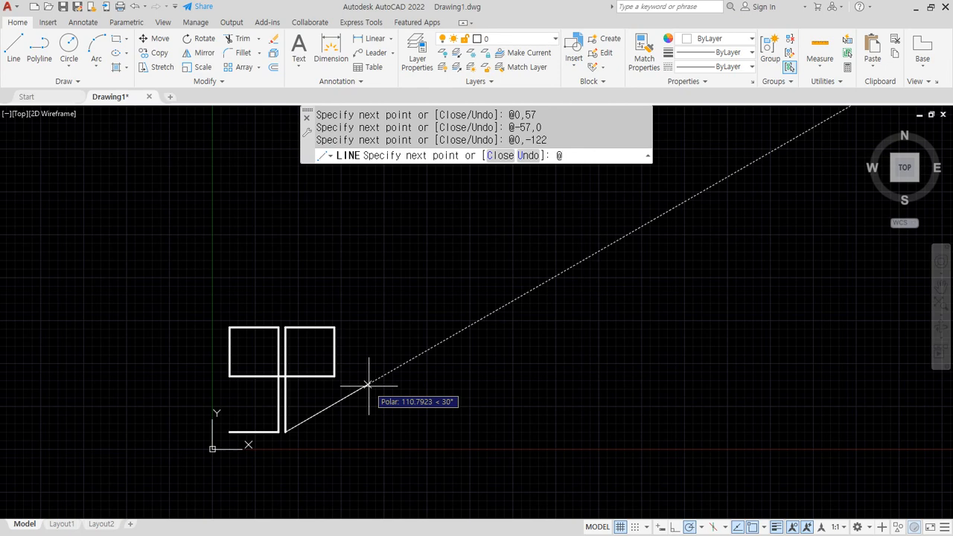
pyautogui.write('57,0')
pyautogui.press('Return')
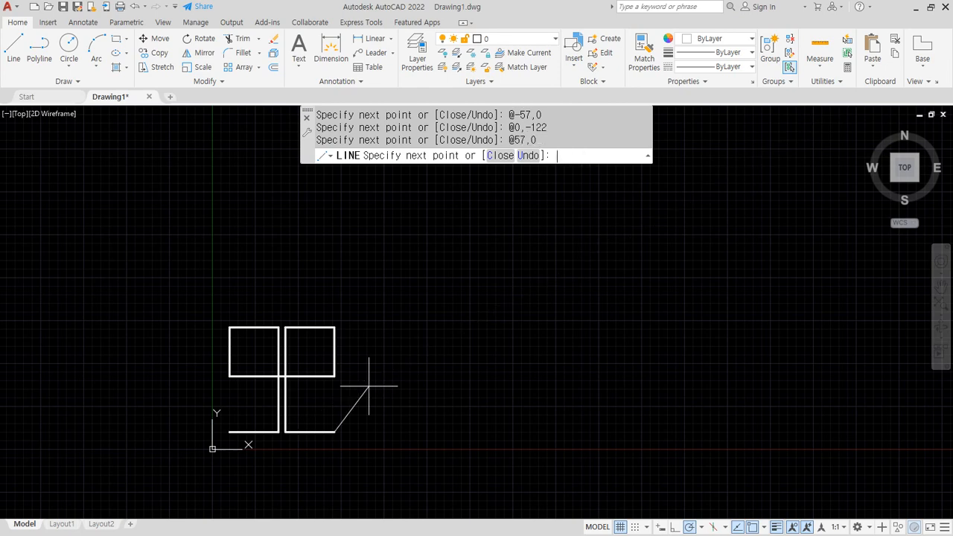
# Add segments 57 units up and 122 units left, and close the outer outline at its start point
pyautogui.write('@0,57')
pyautogui.press('Return')
pyautogui.write('@-')
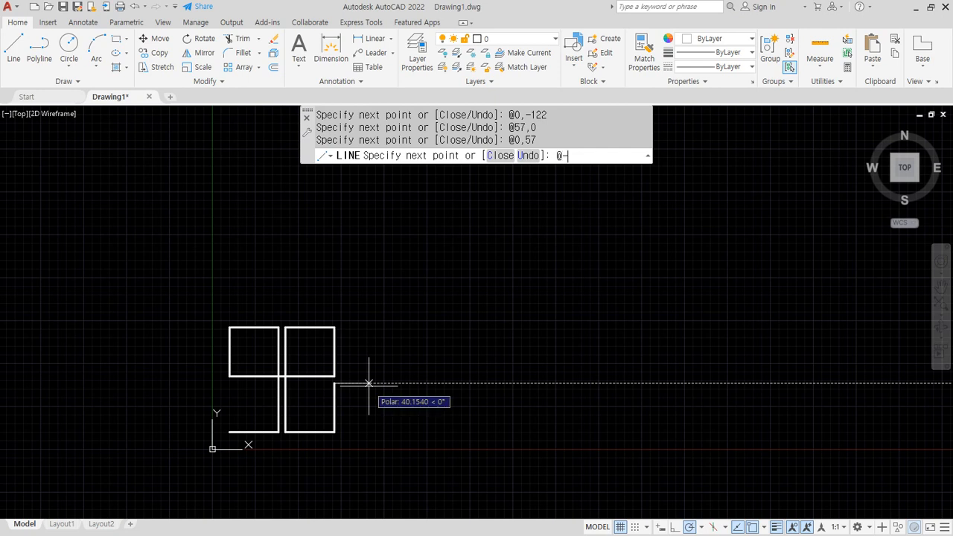
pyautogui.write('122,0')
pyautogui.press('Return')
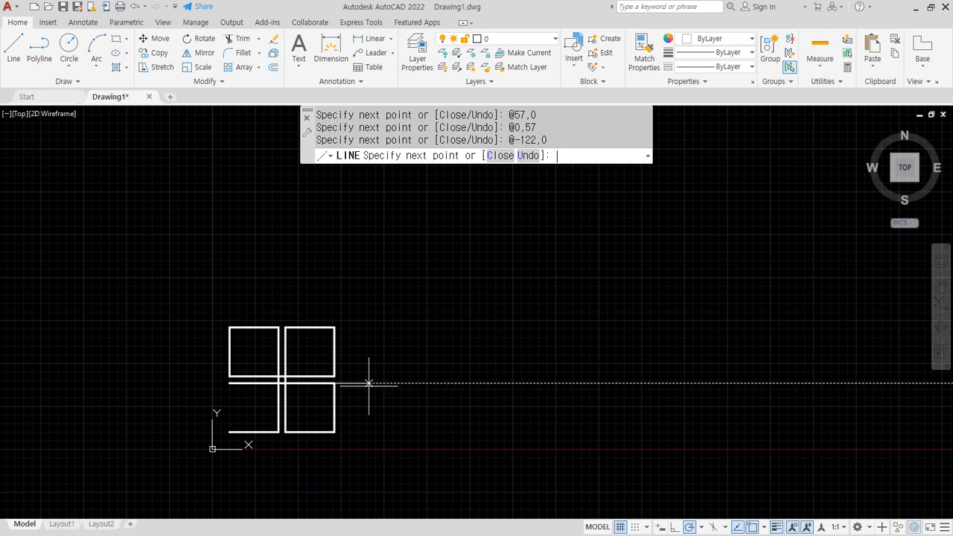
pyautogui.write('c')
pyautogui.press('Return')
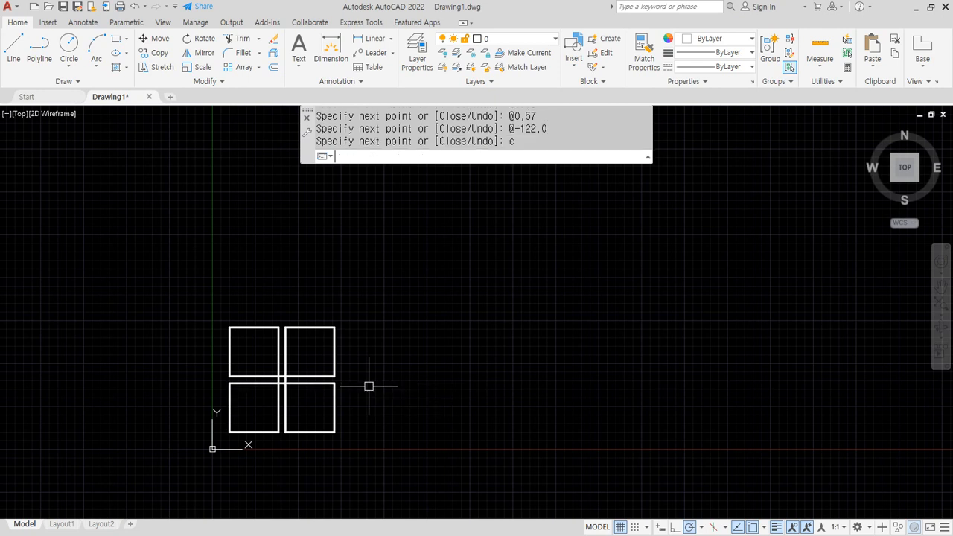
# Work out the inner outline's segment lengths in Calculator as 122 − 14 and 57 − 14
pyautogui.scroll(4, 281, 395)
pyautogui.moveTo(279, 393); pyautogui.dragTo(387, 372, button='middle')
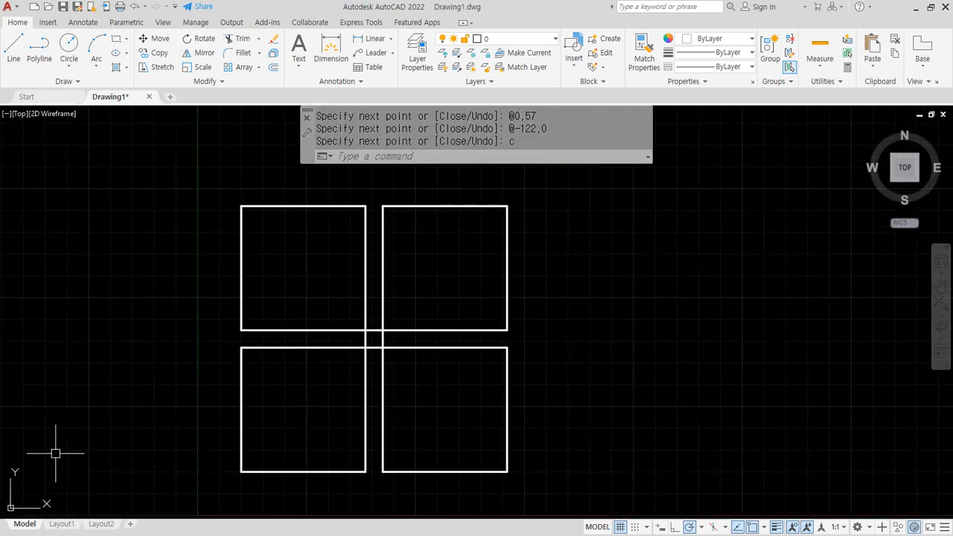
pyautogui.moveTo(221, 142); pyautogui.dragTo(606, 132)
pyautogui.write('122 ')
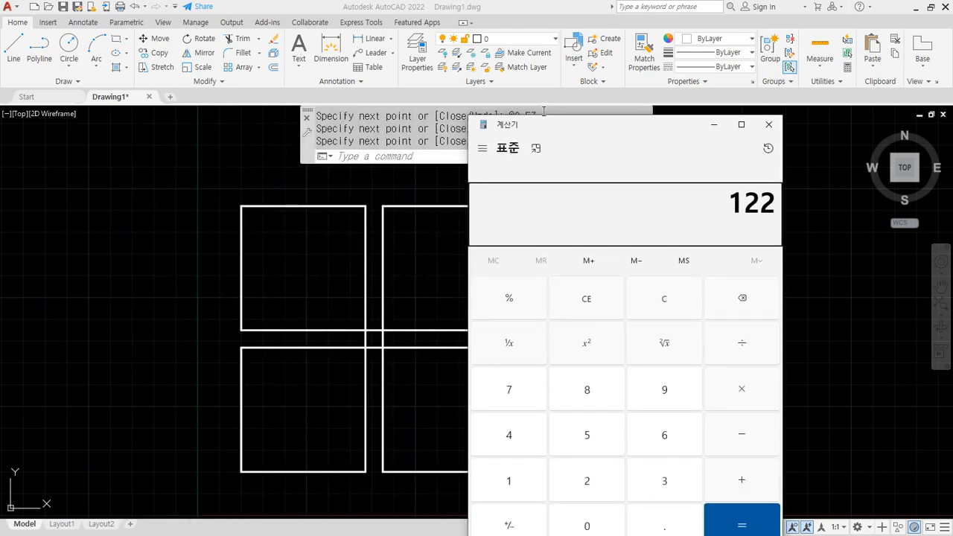
pyautogui.write('- 14')
pyautogui.press('Return')
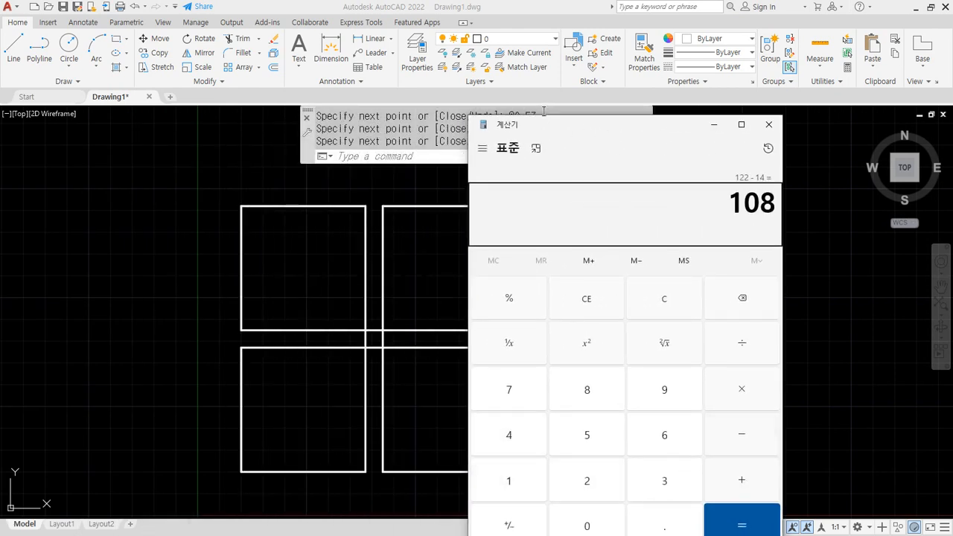
pyautogui.write('57-14')
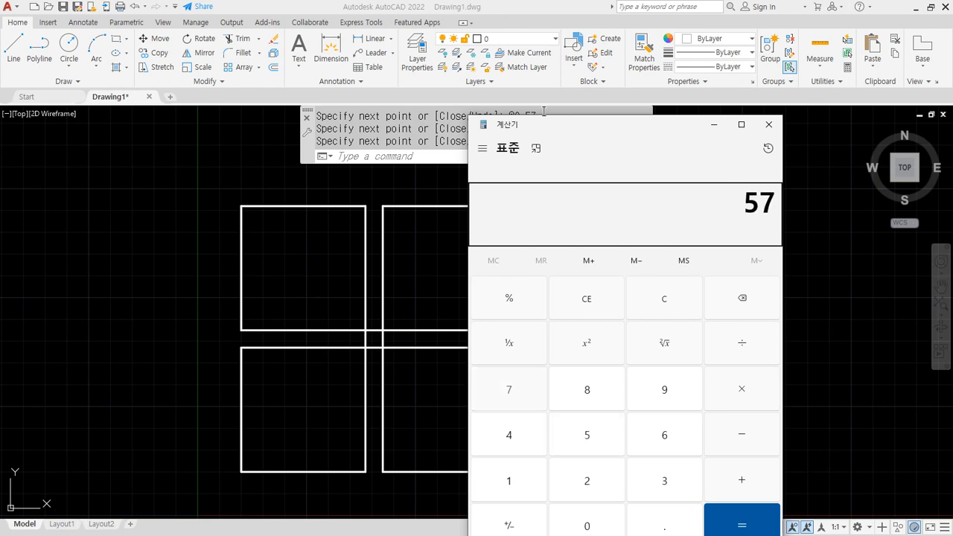
pyautogui.press('Return')
# Back in AutoCAD, start the inner outline with a Line from 27,27 running 43 units right
pyautogui.click(358, 7)
pyautogui.write('line')
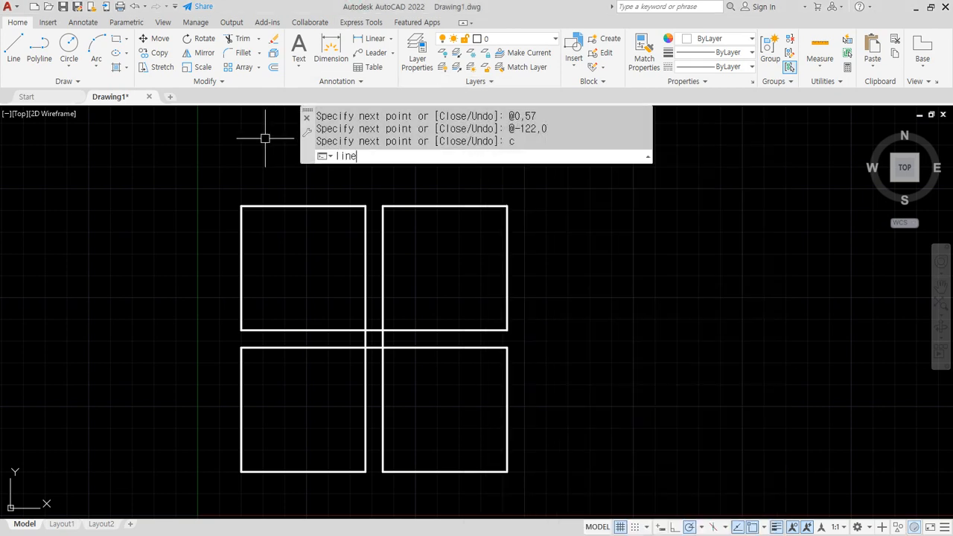
pyautogui.press('Return')
pyautogui.write('27,27')
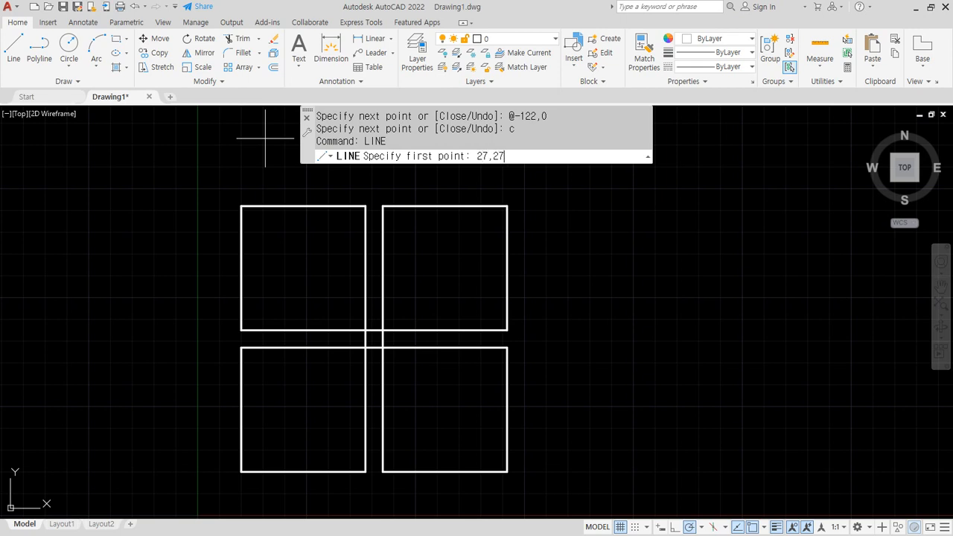
pyautogui.press('Return')
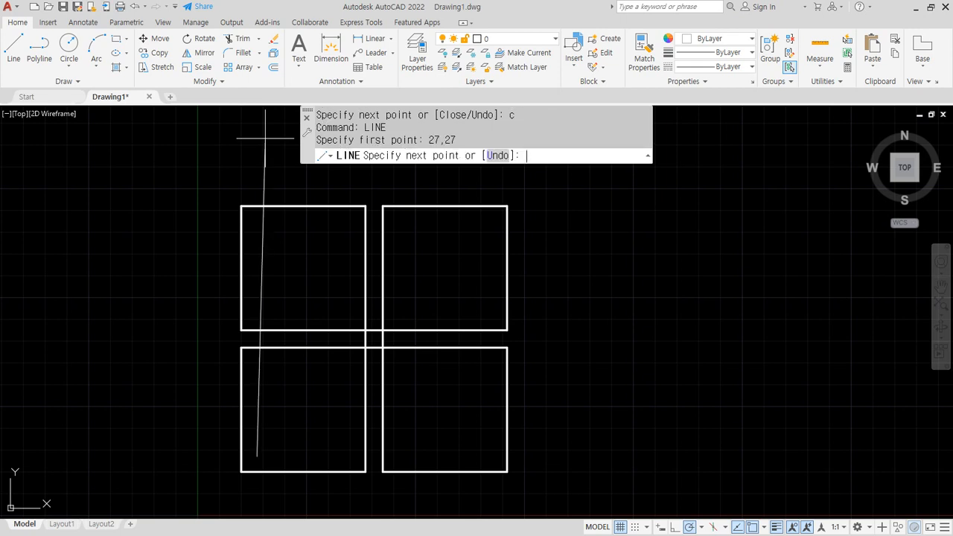
pyautogui.write('@43,0')
pyautogui.press('Return')
# Continue the inner outline with segments 108 units up and 43 units left
pyautogui.write('@0')
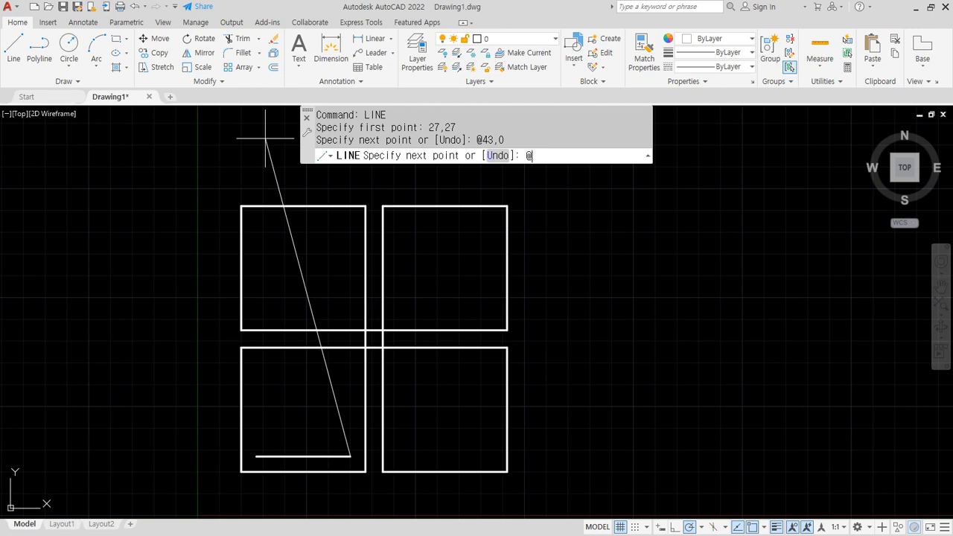
pyautogui.write(',108')
pyautogui.press('Return')
pyautogui.write('@-')
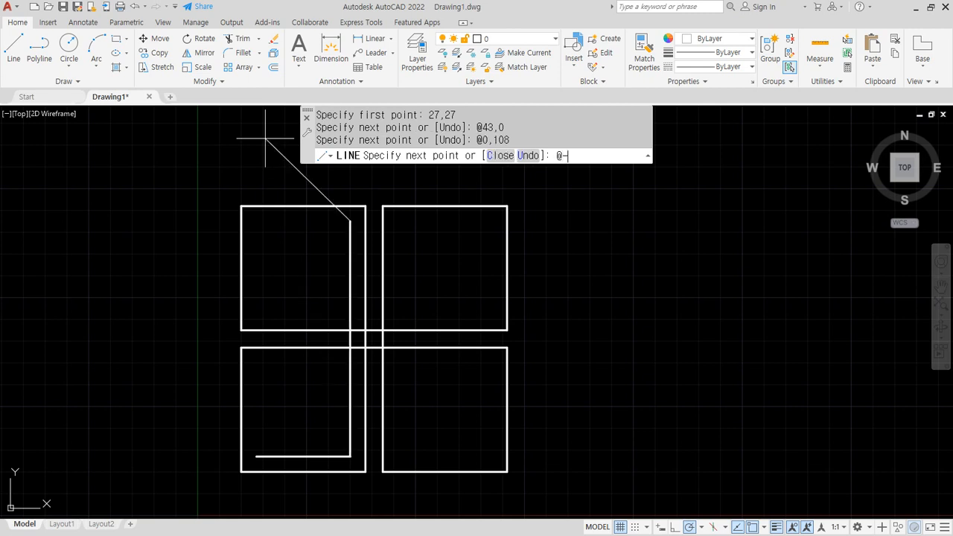
pyautogui.write('43,0')
pyautogui.press('Return')
# Add inner outline segments 43 units down and 108 units right
pyautogui.write('@0-,')
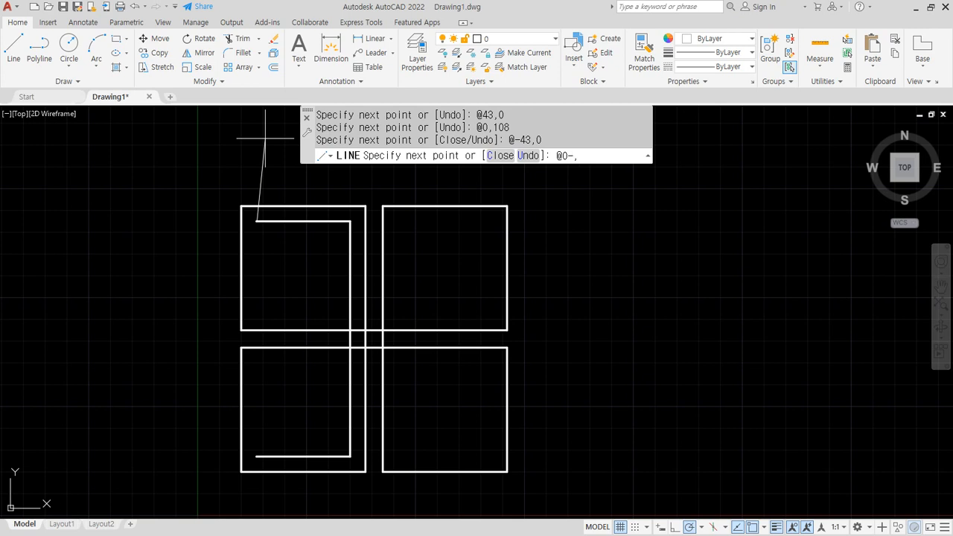
pyautogui.press('BackSpace')
pyautogui.press('BackSpace')
pyautogui.write(',-43')
pyautogui.press('Return')
pyautogui.write('@')
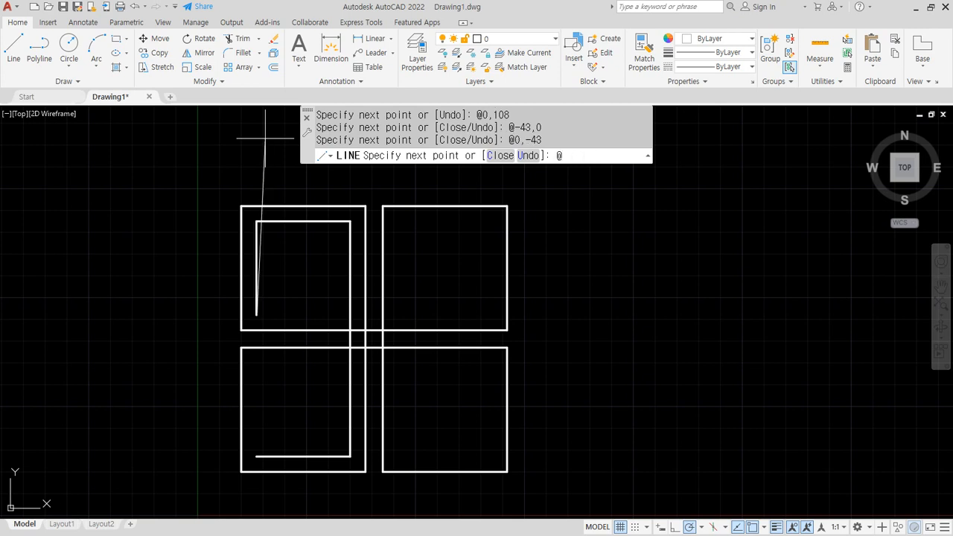
pyautogui.write('108,0')
pyautogui.press('Return')
# Continue the inner outline with segments 43 units up and 43 units left inside the upper-right loop
pyautogui.write('@')
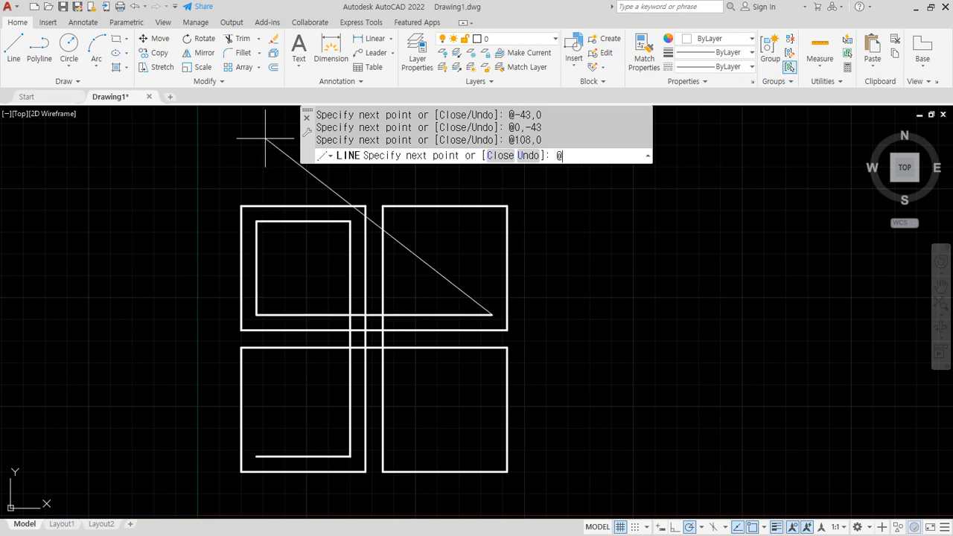
pyautogui.write('0,43')
pyautogui.press('Return')
pyautogui.write('@-43')
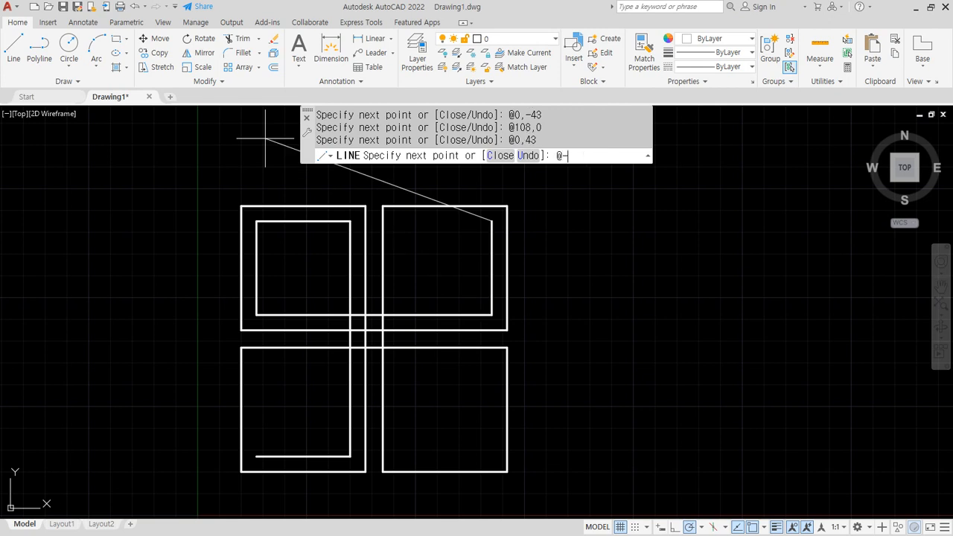
pyautogui.write(',0')
pyautogui.press('Return')
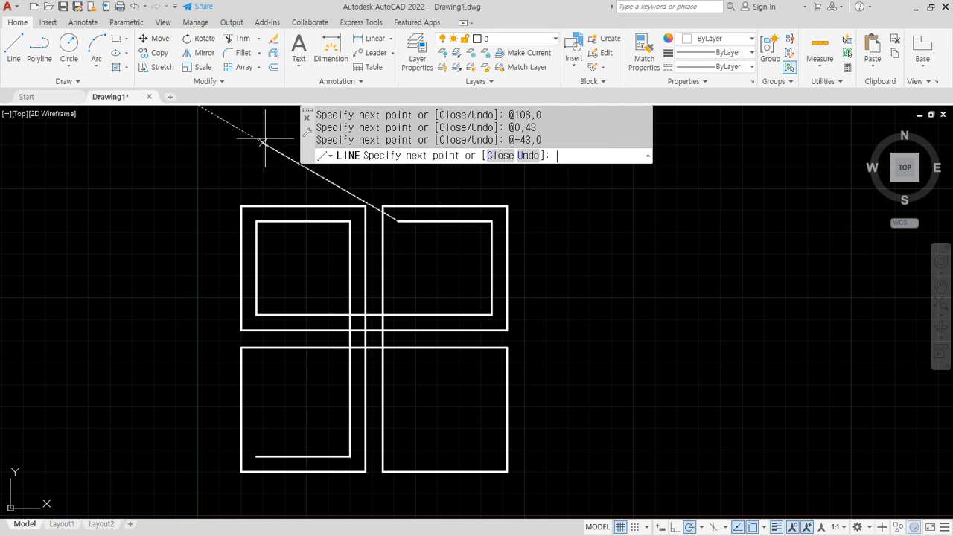
# Continue the inner outline with segments 108 units down and 43 units right
pyautogui.write('@0,-')
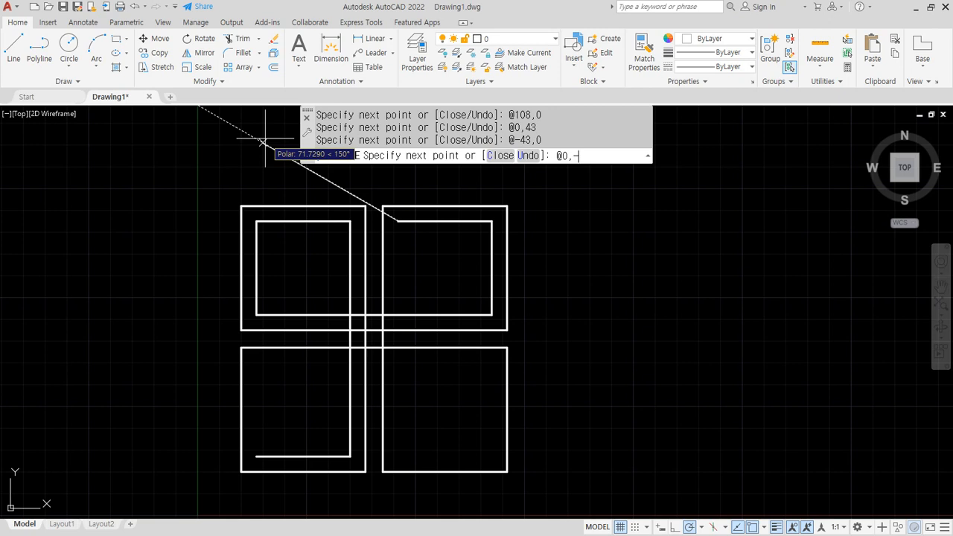
pyautogui.write('108')
pyautogui.press('Return')
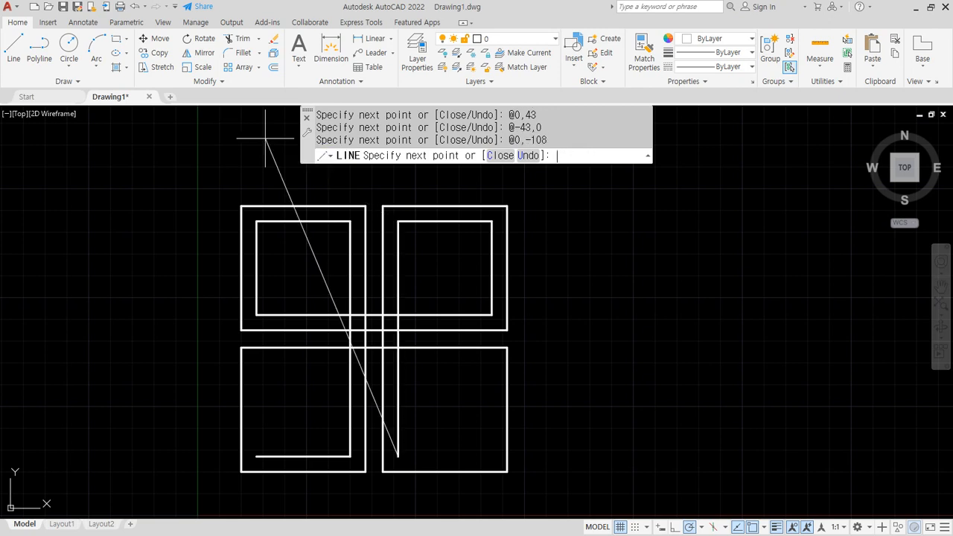
pyautogui.write('@43,0')
pyautogui.press('Return')
# Add segments 43 units up and 108 units left, and close the inner outline at its start point
pyautogui.write('@0,43')
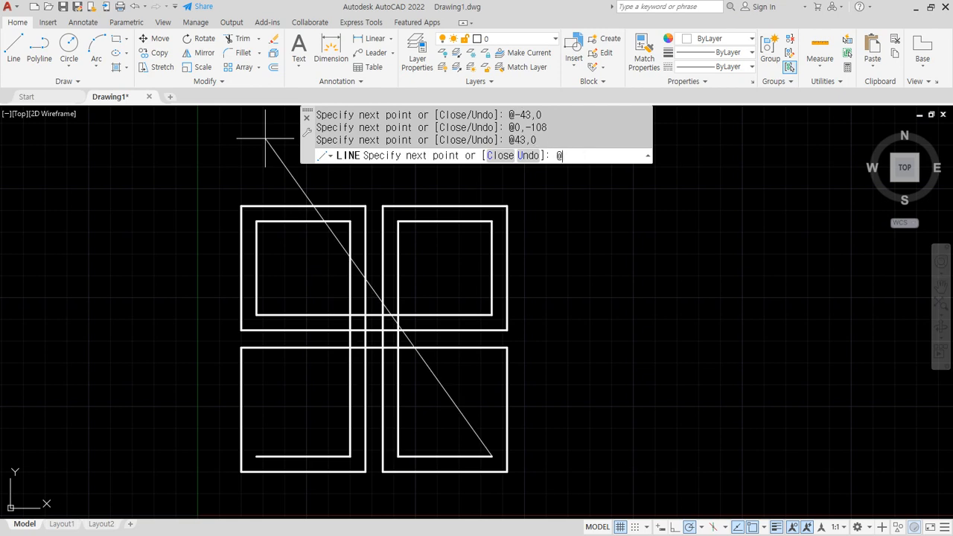
pyautogui.press('Return')
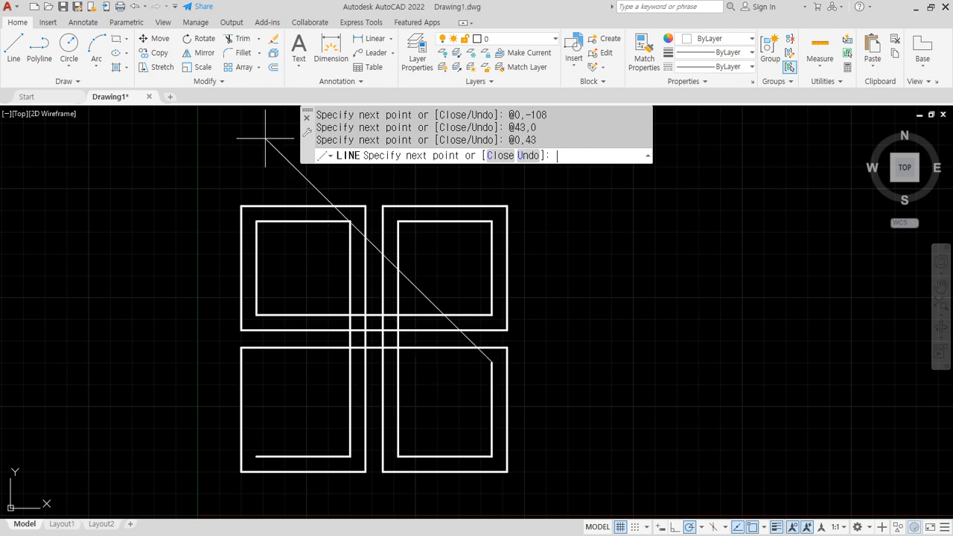
pyautogui.write('@-108,0')
pyautogui.press('Return')
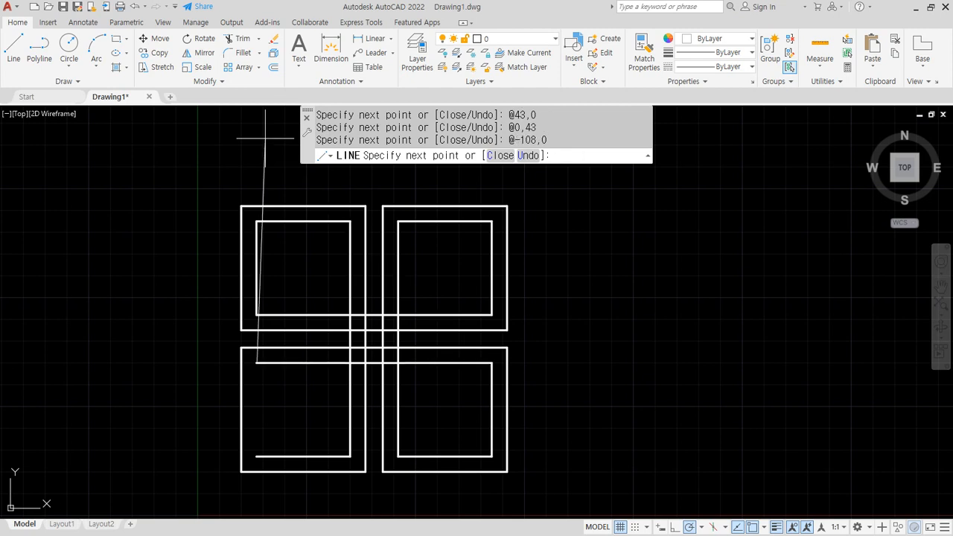
pyautogui.write('c')
pyautogui.press('Return')
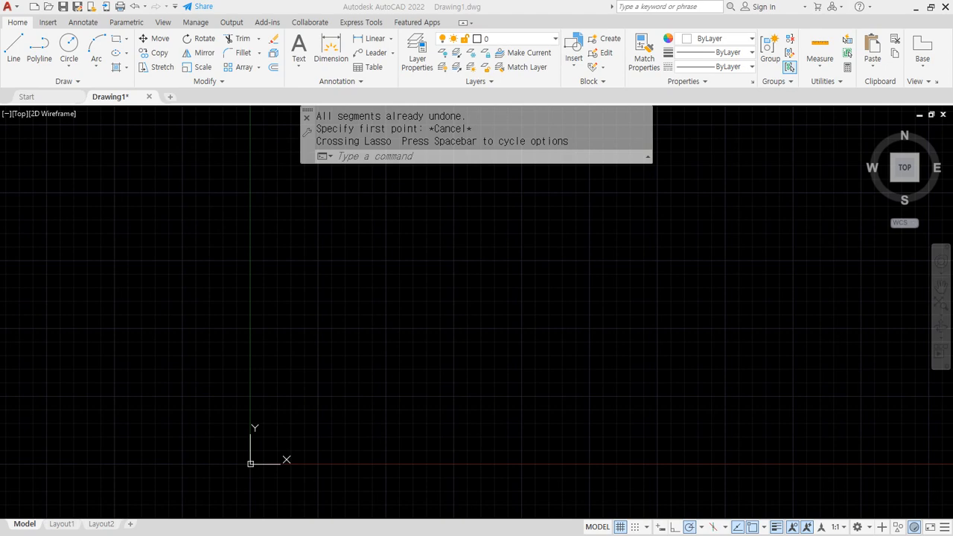
# Switch to Chrome's polar angle chart, 극좌표.png, and underline the handwritten CCW note beside it
pyautogui.moveTo(0, 23); pyautogui.dragTo(363, 23)
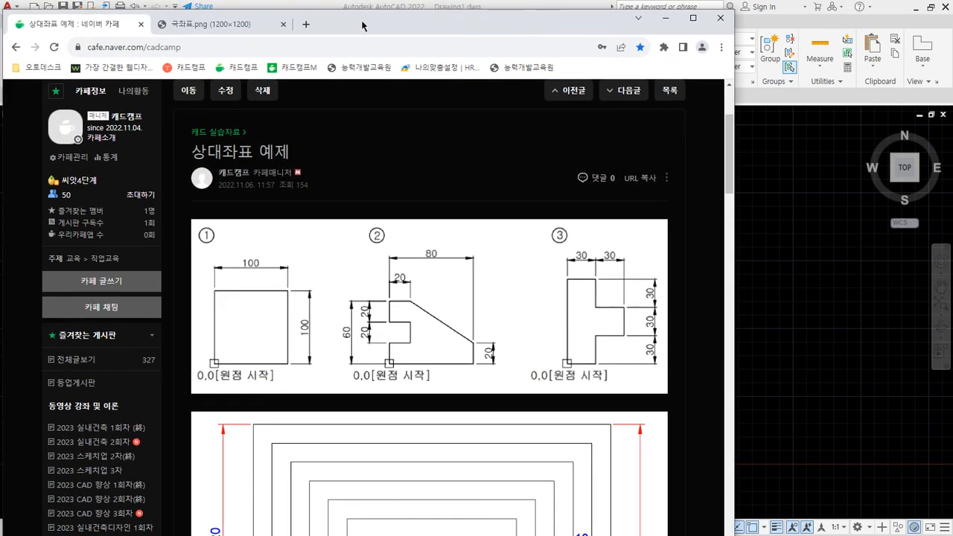
pyautogui.click(224, 25)
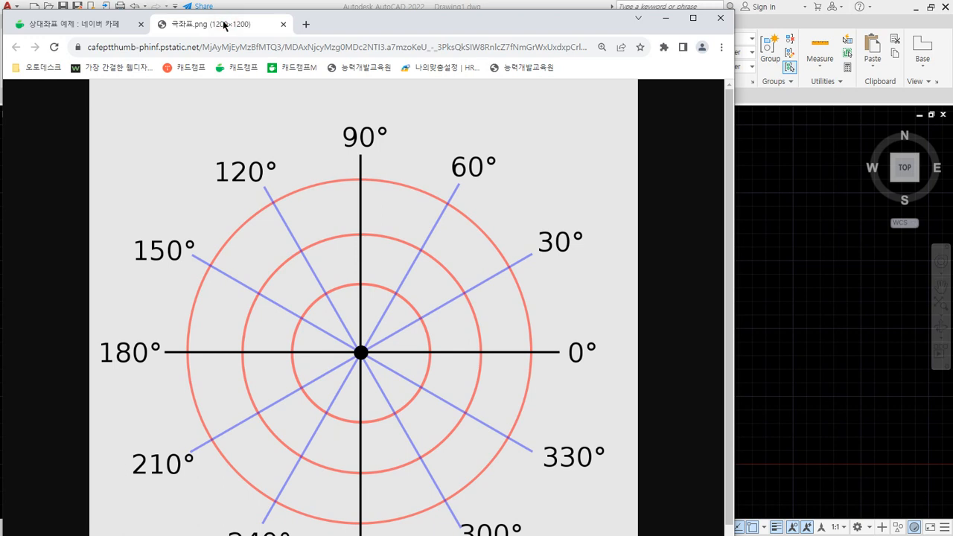
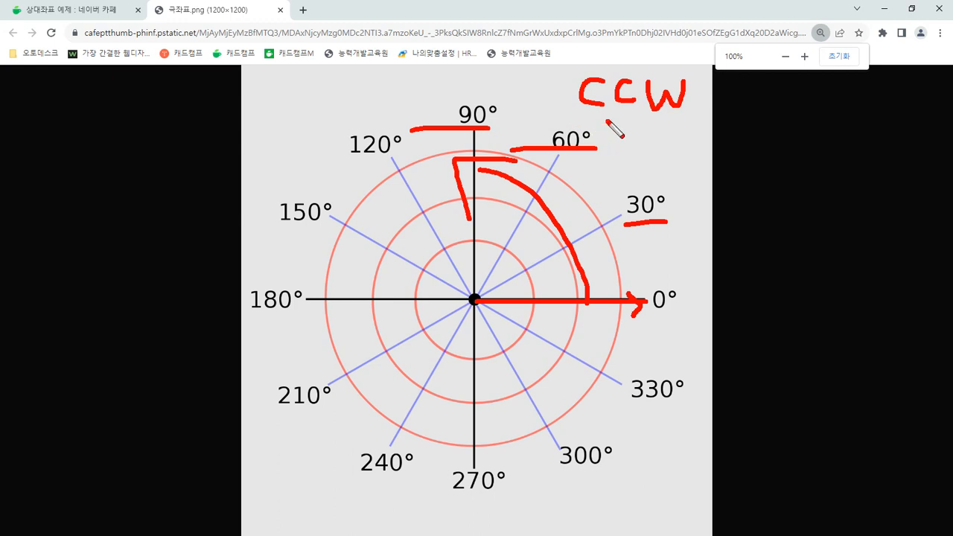
pyautogui.moveTo(573, 118); pyautogui.dragTo(618, 121)
pyautogui.moveTo(625, 120); pyautogui.dragTo(686, 120)
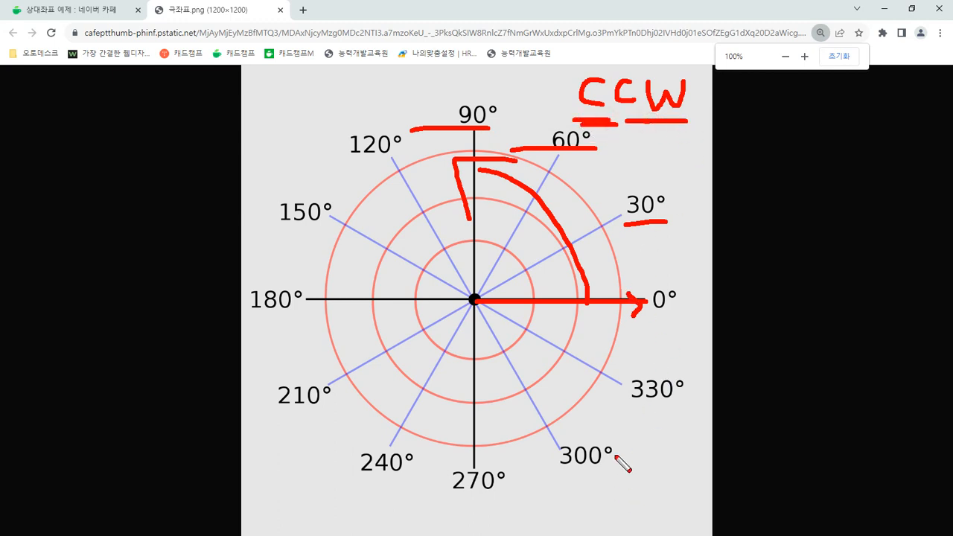
# Replace the markings on the polar chart with a clockwise CW arrow and -30, -60 and -90 beside 330°, 300° and 270°
pyautogui.press('e')
pyautogui.moveTo(594, 297)
pyautogui.mouseDown()
pyautogui.moveTo(594, 317)
pyautogui.moveTo(563, 362)
pyautogui.moveTo(584, 387)
pyautogui.moveTo(671, 387)
pyautogui.mouseUp()
pyautogui.moveTo(629, 423)
pyautogui.mouseDown()
pyautogui.moveTo(668, 433)
pyautogui.moveTo(687, 414)
pyautogui.mouseUp()
pyautogui.moveTo(599, 447); pyautogui.dragTo(562, 448)
pyautogui.moveTo(563, 492); pyautogui.dragTo(644, 486)
pyautogui.moveTo(500, 483)
pyautogui.mouseDown()
pyautogui.moveTo(456, 483)
pyautogui.moveTo(476, 507)
pyautogui.mouseUp()
pyautogui.moveTo(501, 493)
pyautogui.mouseDown()
pyautogui.moveTo(482, 503)
pyautogui.moveTo(498, 513)
pyautogui.moveTo(495, 532)
pyautogui.moveTo(508, 507)
pyautogui.mouseUp()
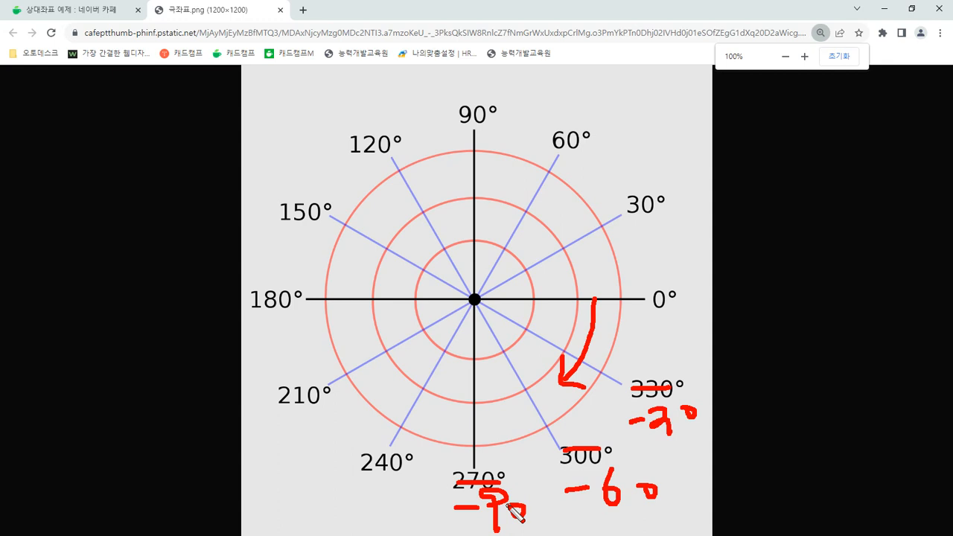
pyautogui.moveTo(588, 306)
pyautogui.mouseDown()
pyautogui.moveTo(560, 379)
pyautogui.moveTo(588, 387)
pyautogui.mouseUp()
pyautogui.moveTo(531, 334)
pyautogui.mouseDown()
pyautogui.moveTo(530, 353)
pyautogui.moveTo(567, 331)
pyautogui.mouseUp()
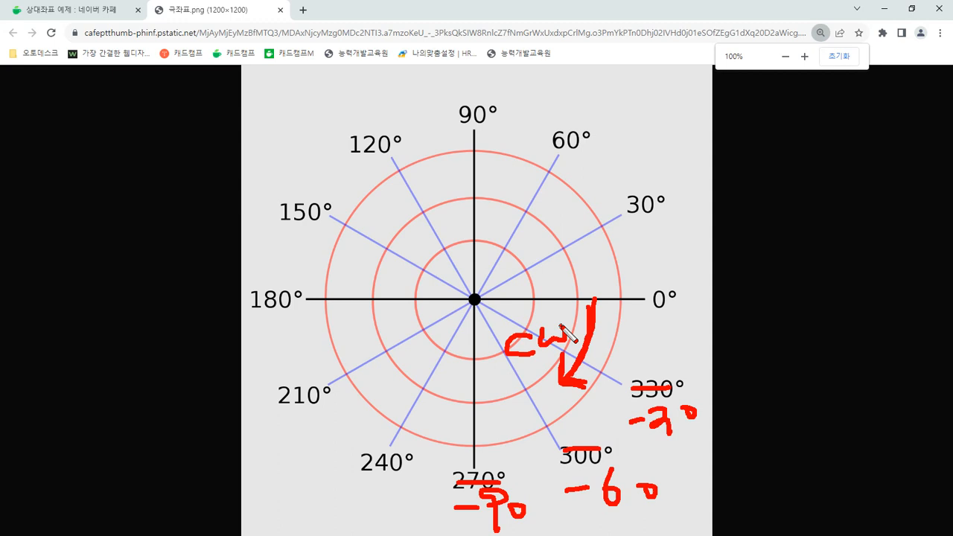
pyautogui.press('Escape')
# Return to the café's 캐드 실습자료 list and open the post 상대극좌표 예제
pyautogui.click(75, 9)
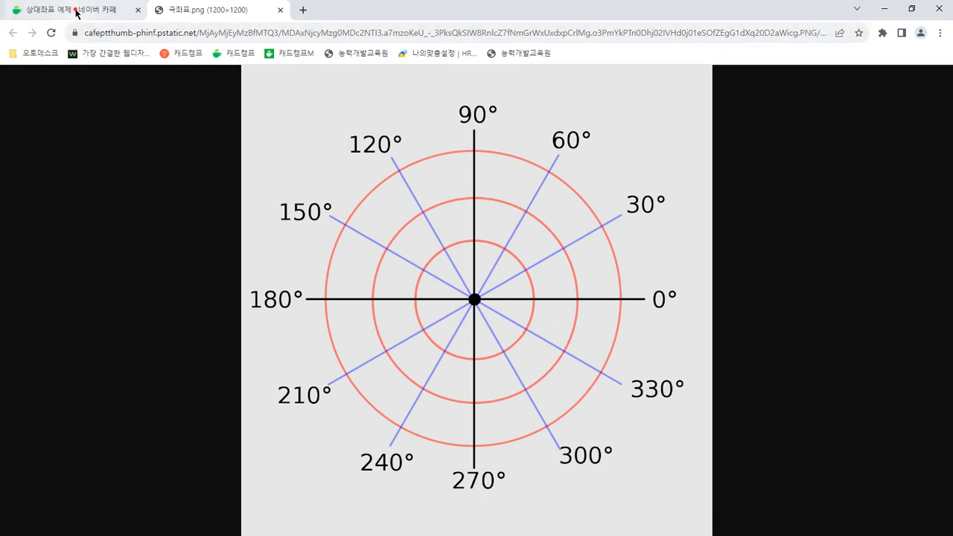
pyautogui.click(13, 33)
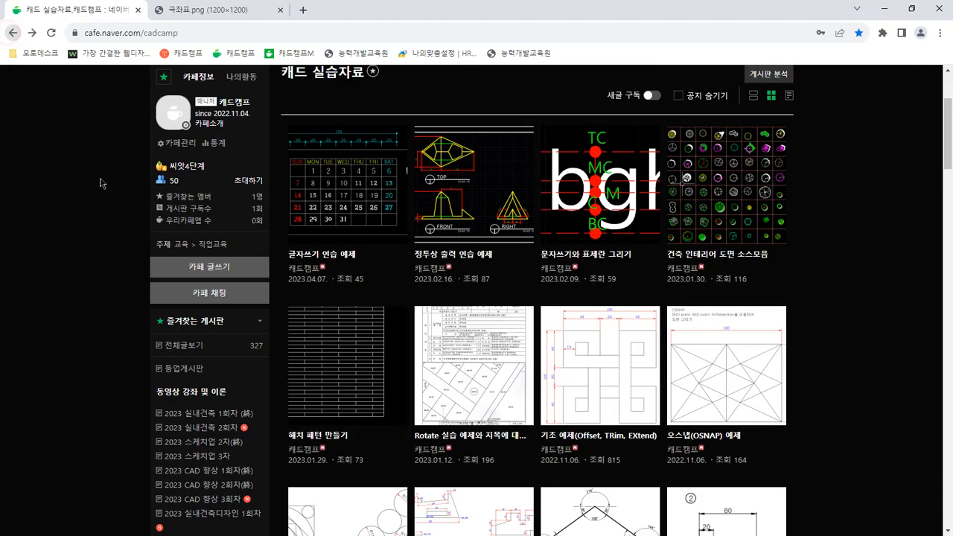
pyautogui.scroll(-5, 674, 380)
pyautogui.click(615, 189)
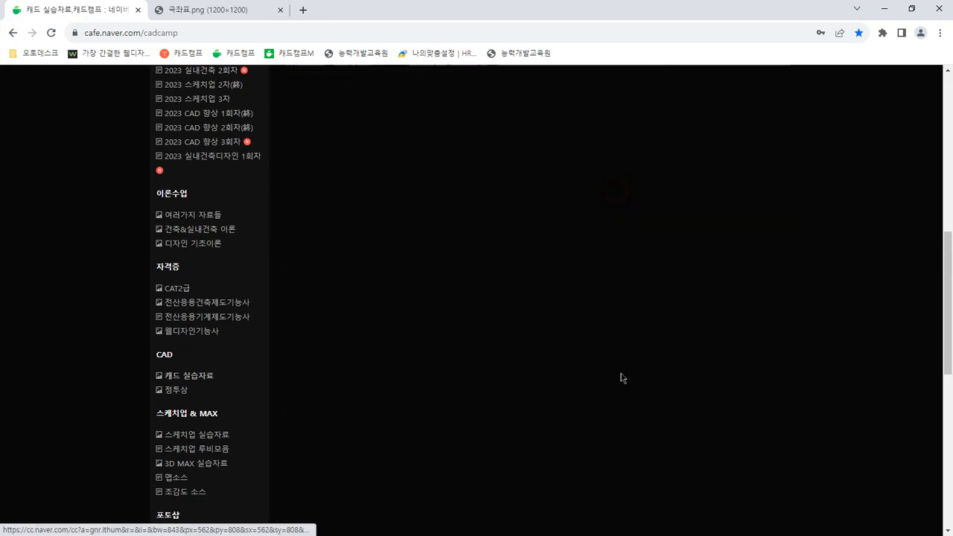
# Open the post's picture explaining parallel lines and angles, 엇각_설명.jpg, in its own browser tab
pyautogui.scroll(-8, 841, 316)
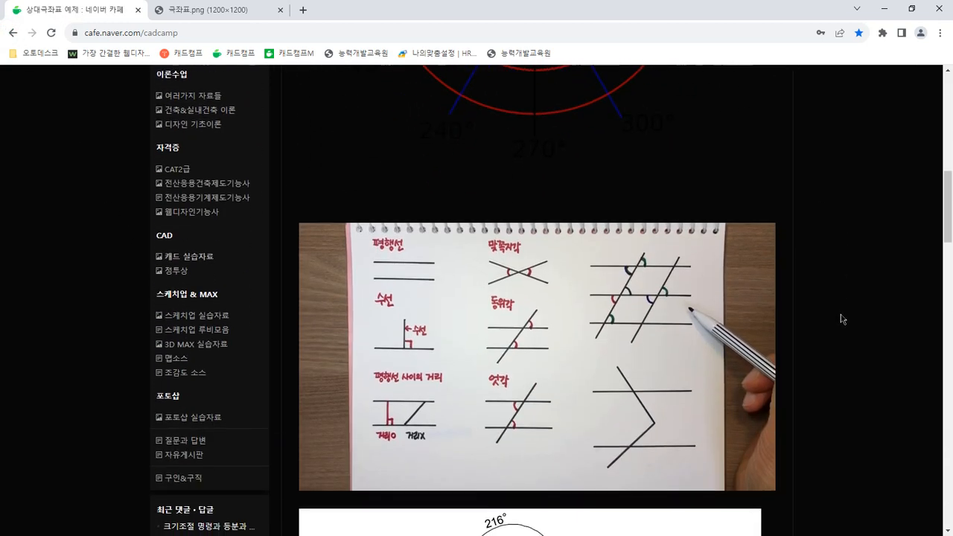
pyautogui.scroll(-1, 840, 319)
pyautogui.rightClick(482, 223)
pyautogui.click(517, 232)
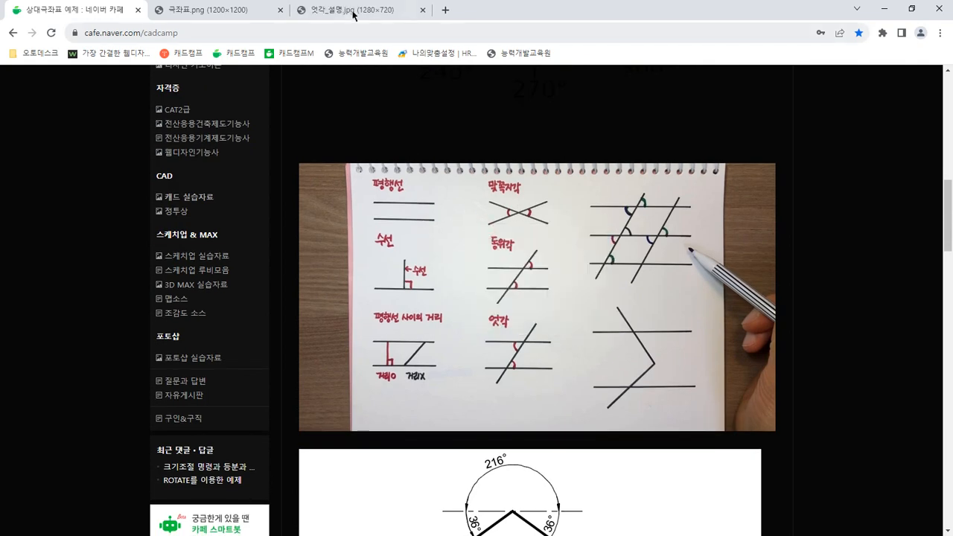
pyautogui.click(353, 13)
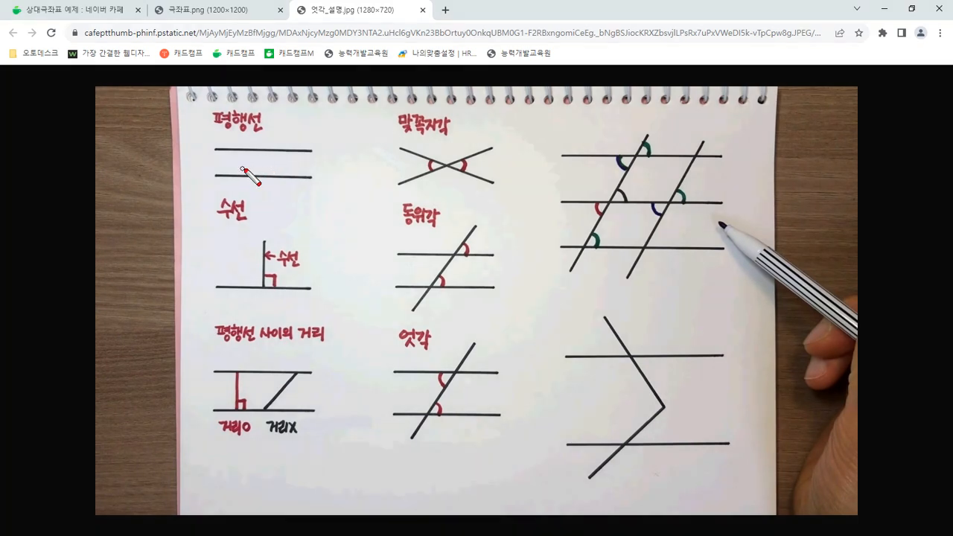
# Circle the 평행선 diagram in red, underline its lower parallel line, and clear the markings
pyautogui.moveTo(250, 188)
pyautogui.mouseDown()
pyautogui.moveTo(186, 164)
pyautogui.moveTo(298, 127)
pyautogui.moveTo(233, 202)
pyautogui.mouseUp()
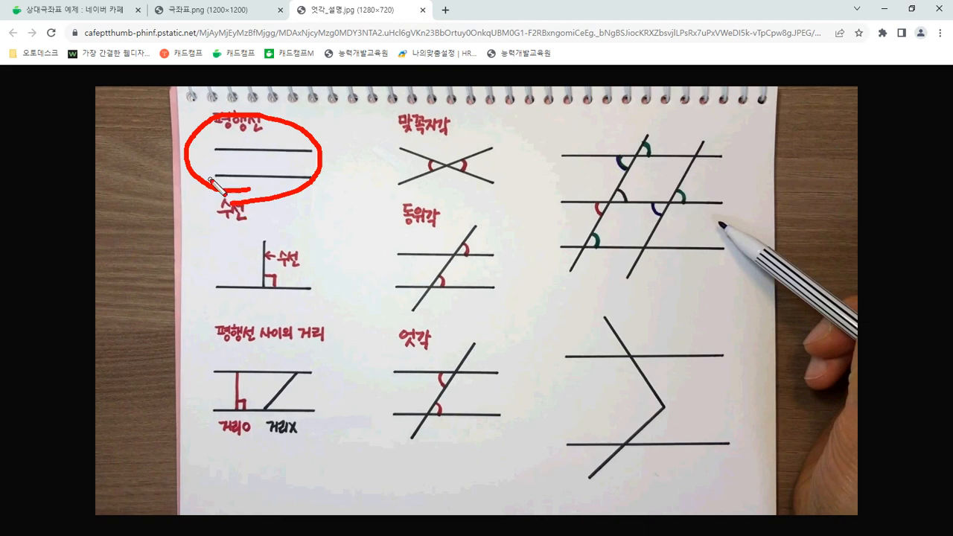
pyautogui.moveTo(215, 177); pyautogui.dragTo(322, 186)
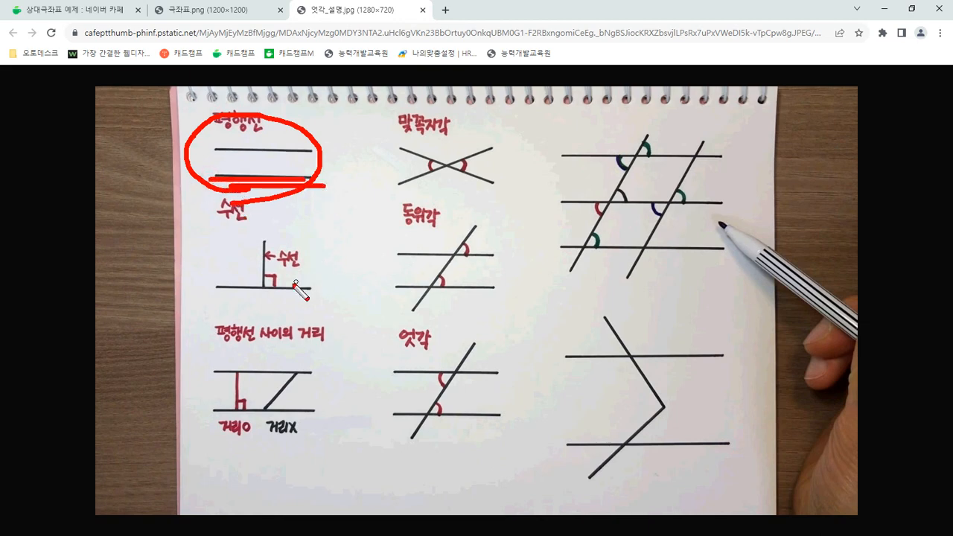
pyautogui.press('e')
# Circle the 수선 diagram, then replace the circle with two slanted perpendicular lines and a right-angle mark
pyautogui.moveTo(255, 314)
pyautogui.mouseDown()
pyautogui.moveTo(190, 213)
pyautogui.moveTo(312, 224)
pyautogui.moveTo(283, 305)
pyautogui.moveTo(274, 303)
pyautogui.mouseUp()
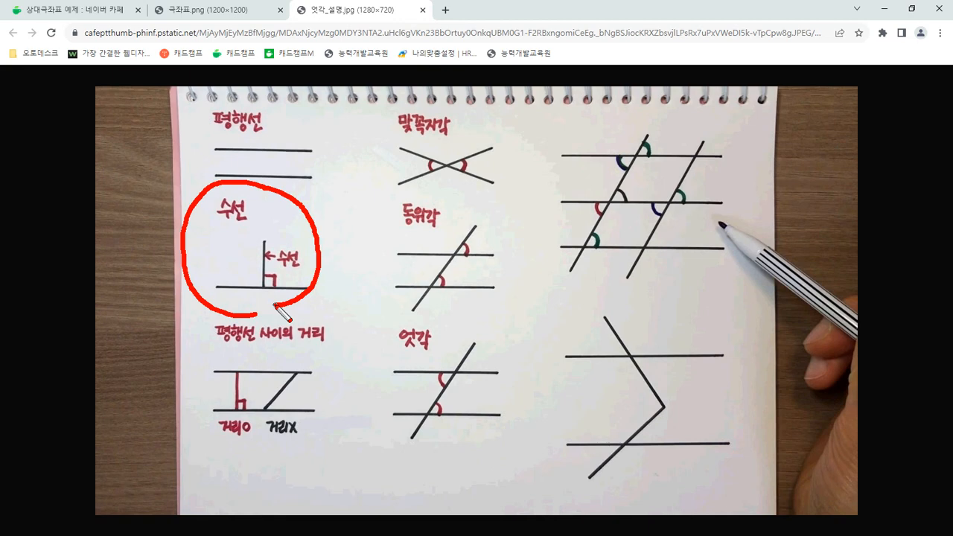
pyautogui.press('e')
pyautogui.moveTo(306, 178); pyautogui.dragTo(402, 294)
pyautogui.moveTo(477, 128)
pyautogui.mouseDown()
pyautogui.moveTo(348, 217)
pyautogui.moveTo(378, 218)
pyautogui.moveTo(352, 233)
pyautogui.mouseUp()
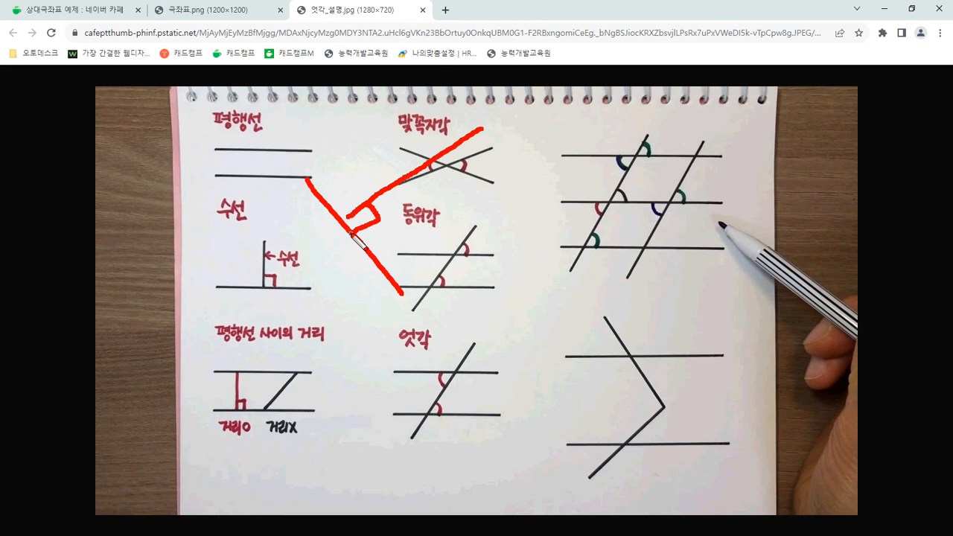
# Underline the headings 수선 and 평행선 사이의 거리, circle the perpendicular labelled 거리O, and clear all markings
pyautogui.moveTo(265, 232); pyautogui.dragTo(216, 235)
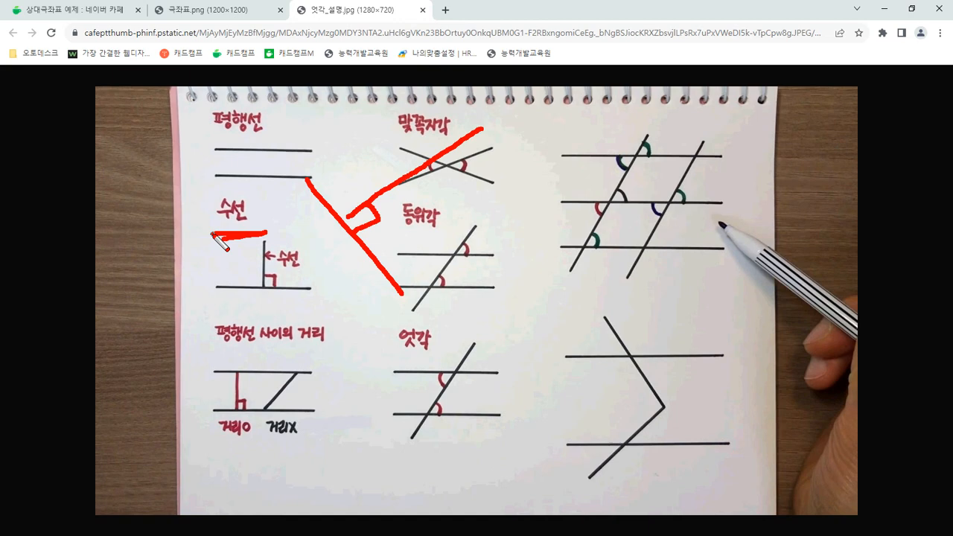
pyautogui.moveTo(316, 342); pyautogui.dragTo(216, 343)
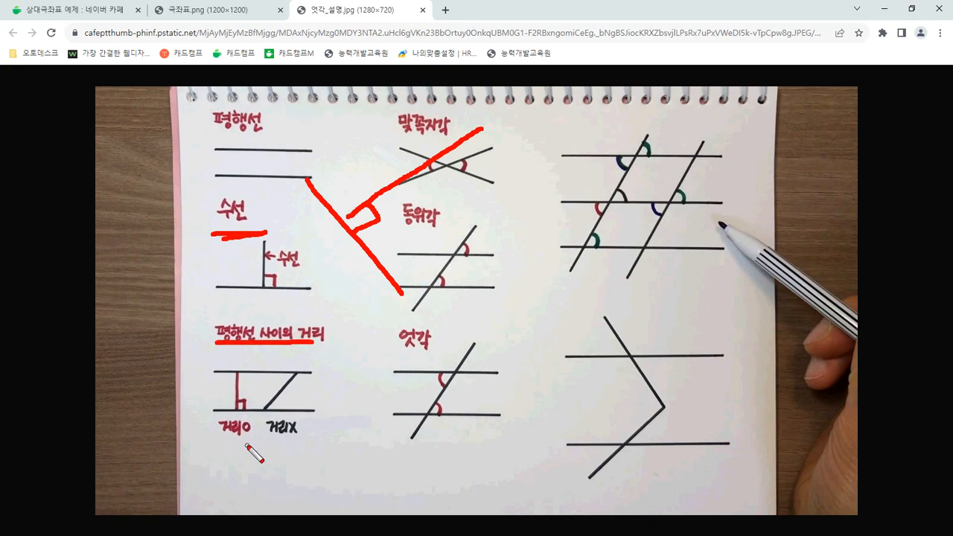
pyautogui.moveTo(247, 446)
pyautogui.mouseDown()
pyautogui.moveTo(217, 447)
pyautogui.moveTo(225, 361)
pyautogui.moveTo(269, 445)
pyautogui.moveTo(243, 449)
pyautogui.mouseUp()
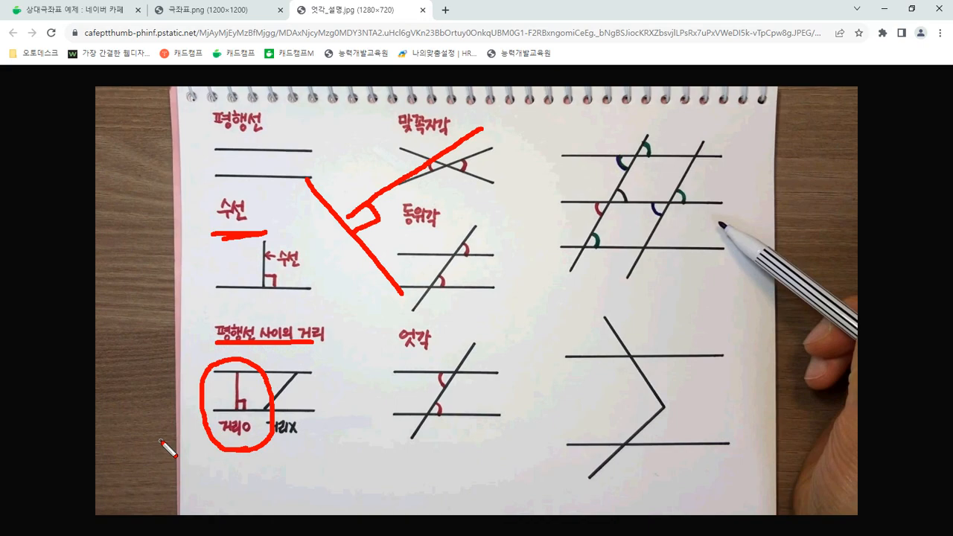
pyautogui.press('Escape')
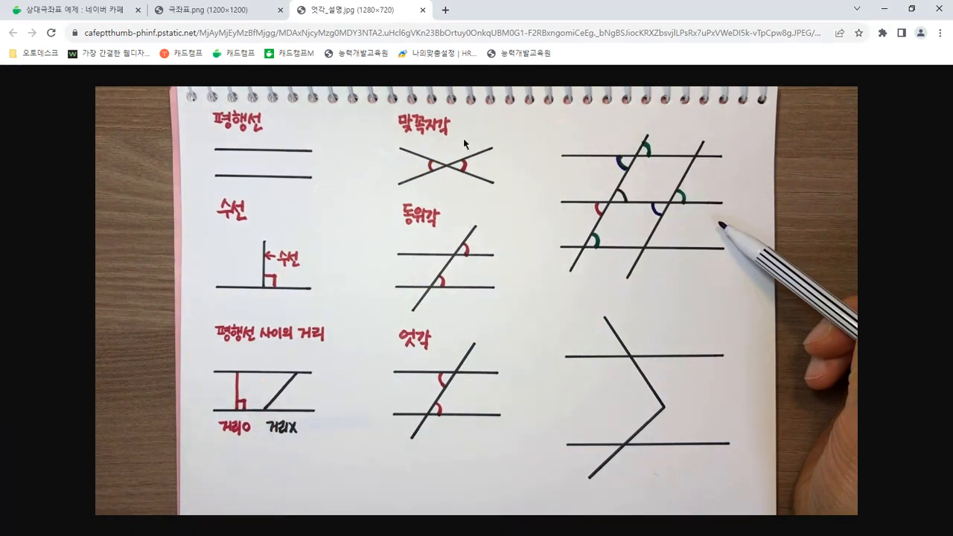
# Enlarge the picture to 250% and trace both crossing lines of the 맞꼭지각 diagram in red
pyautogui.keyDown('ctrl'); pyautogui.scroll(2, 445, 150); pyautogui.keyUp('ctrl')
pyautogui.keyDown('ctrl'); pyautogui.scroll(4, 445, 150); pyautogui.keyUp('ctrl')
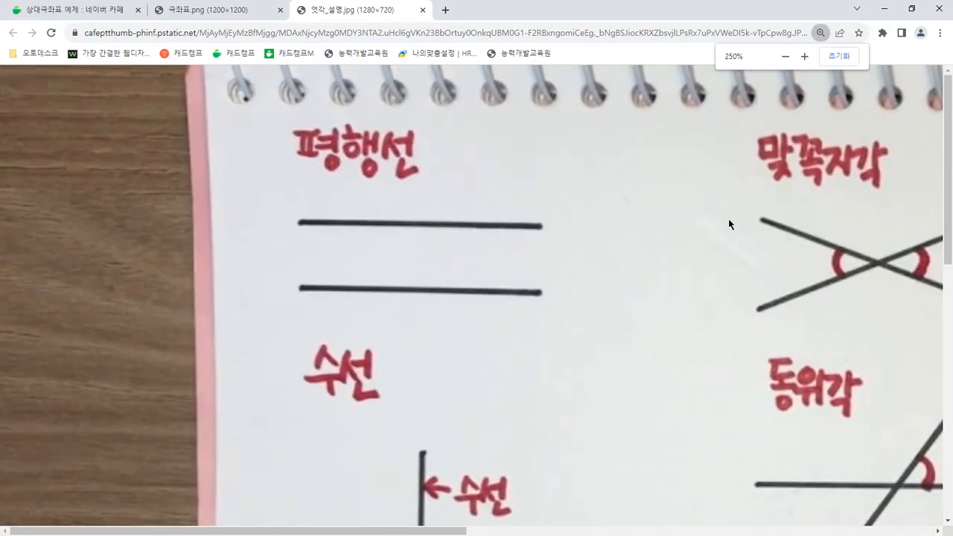
pyautogui.moveTo(393, 529); pyautogui.dragTo(576, 530)
pyautogui.moveTo(588, 221); pyautogui.dragTo(391, 313)
pyautogui.moveTo(388, 215); pyautogui.dragTo(623, 331)
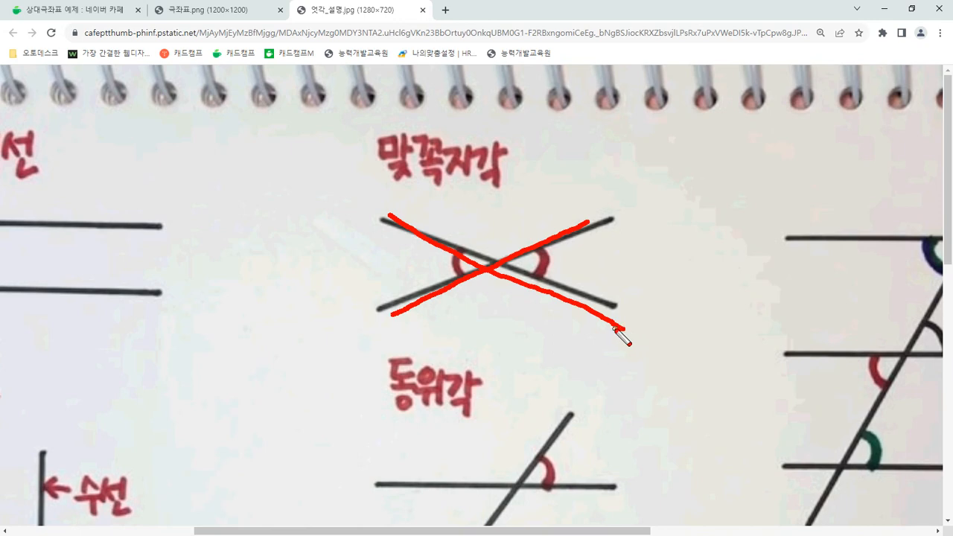
# Replace the traced lines with red arcs marking the two opposite angles of the 맞꼭지각 diagram
pyautogui.press('e')
pyautogui.moveTo(436, 240); pyautogui.dragTo(435, 279)
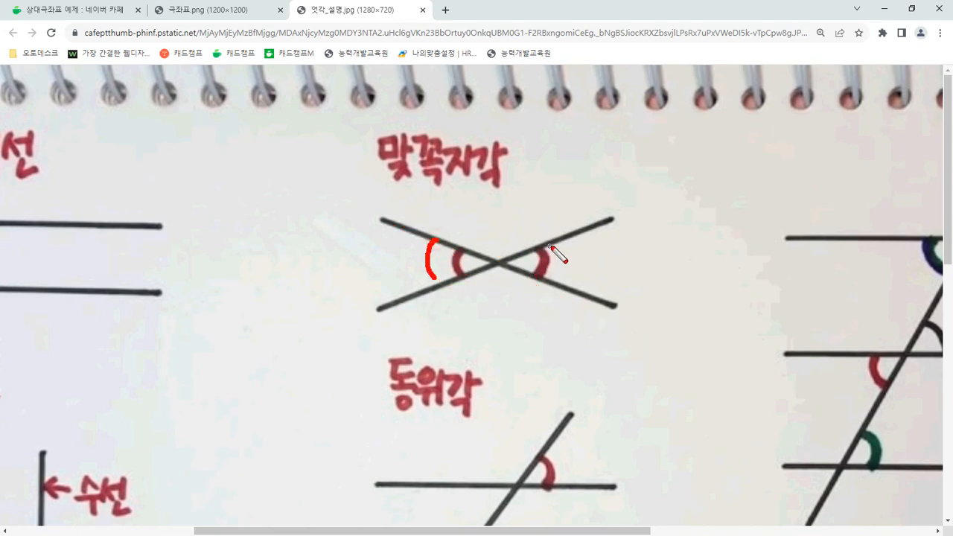
pyautogui.moveTo(551, 246)
pyautogui.mouseDown()
pyautogui.moveTo(570, 283)
pyautogui.moveTo(559, 268)
pyautogui.moveTo(575, 261)
pyautogui.mouseUp()
pyautogui.moveTo(439, 258)
pyautogui.mouseDown()
pyautogui.moveTo(417, 258)
pyautogui.moveTo(417, 266)
pyautogui.mouseUp()
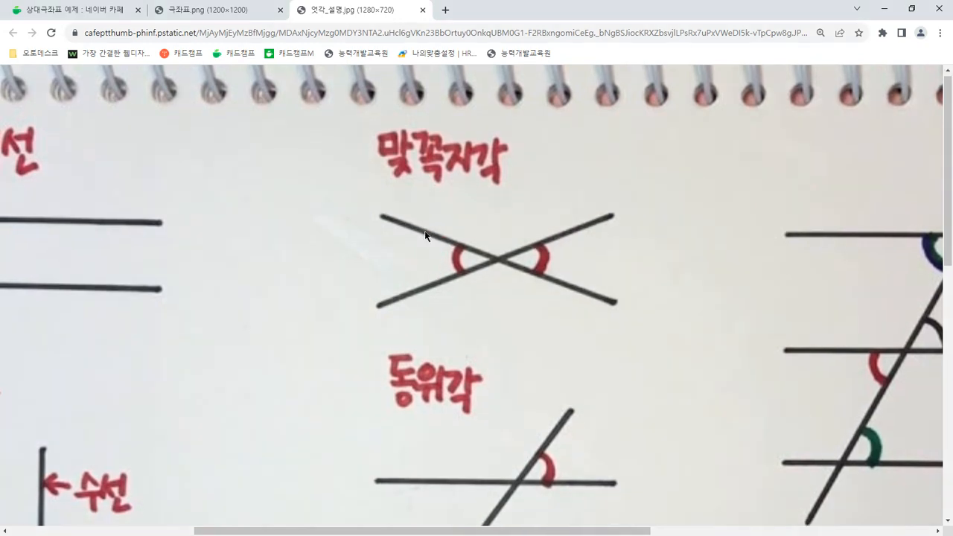
# Trace the 동위각 diagram's parallel lines and transversal, mark both corresponding angles with small loops, and underline the heading
pyautogui.scroll(-3, 425, 233)
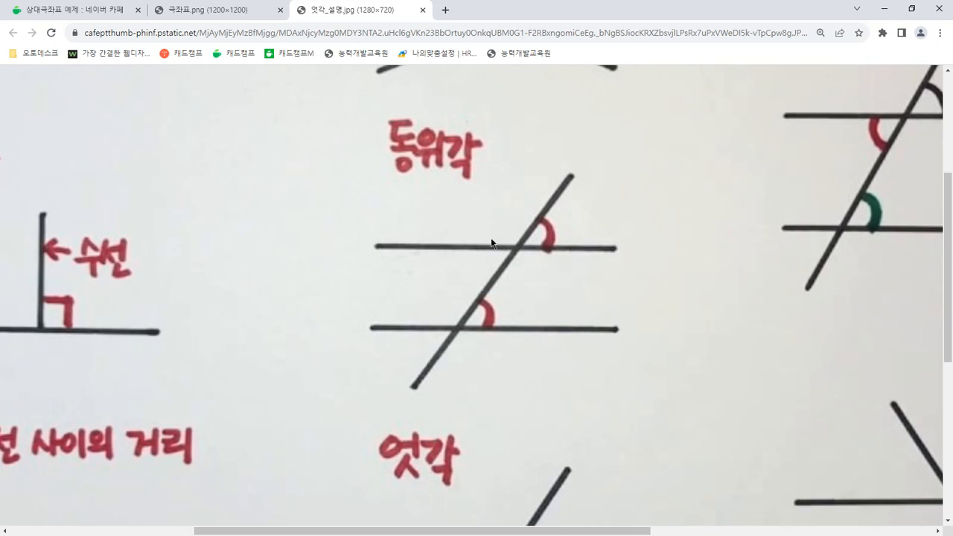
pyautogui.moveTo(372, 247); pyautogui.dragTo(615, 248)
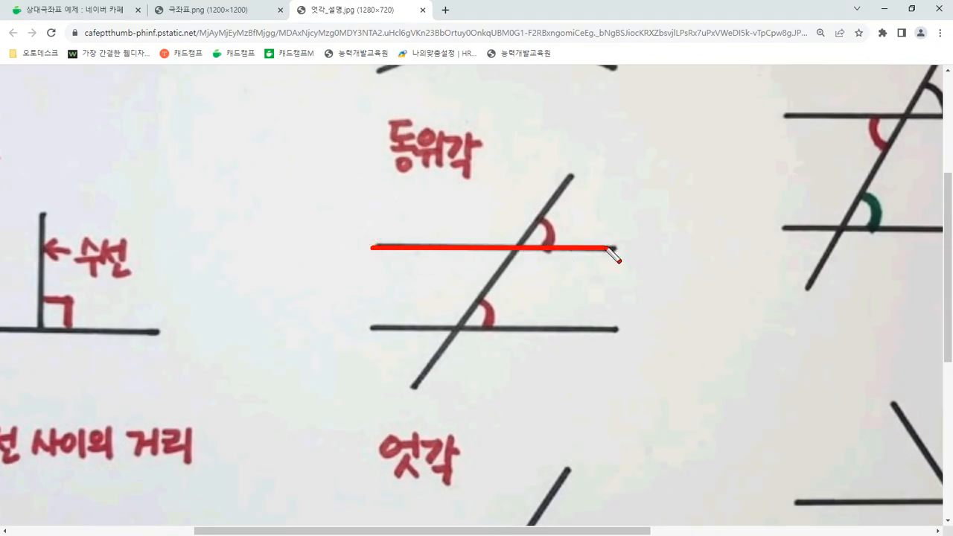
pyautogui.moveTo(360, 325); pyautogui.dragTo(640, 324)
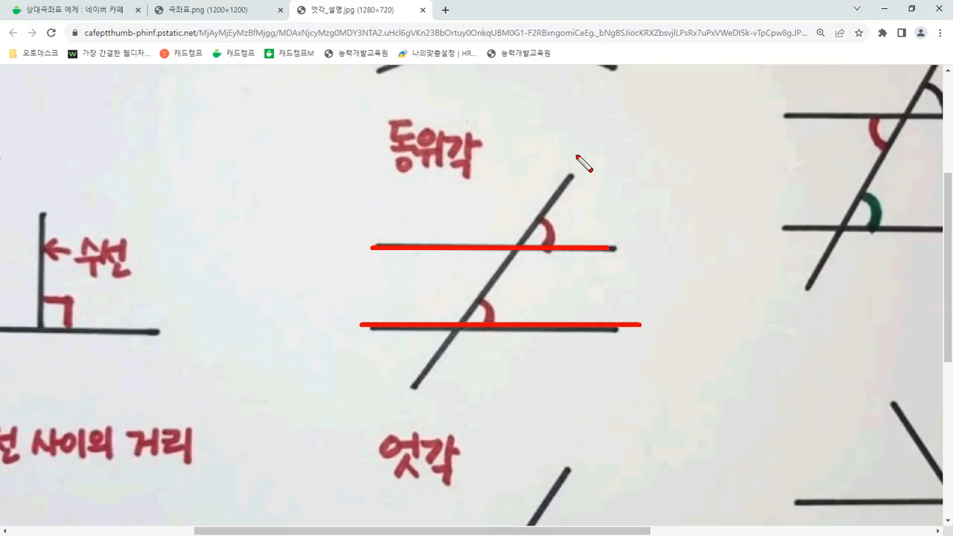
pyautogui.moveTo(581, 165)
pyautogui.mouseDown()
pyautogui.moveTo(540, 242)
pyautogui.moveTo(415, 396)
pyautogui.mouseUp()
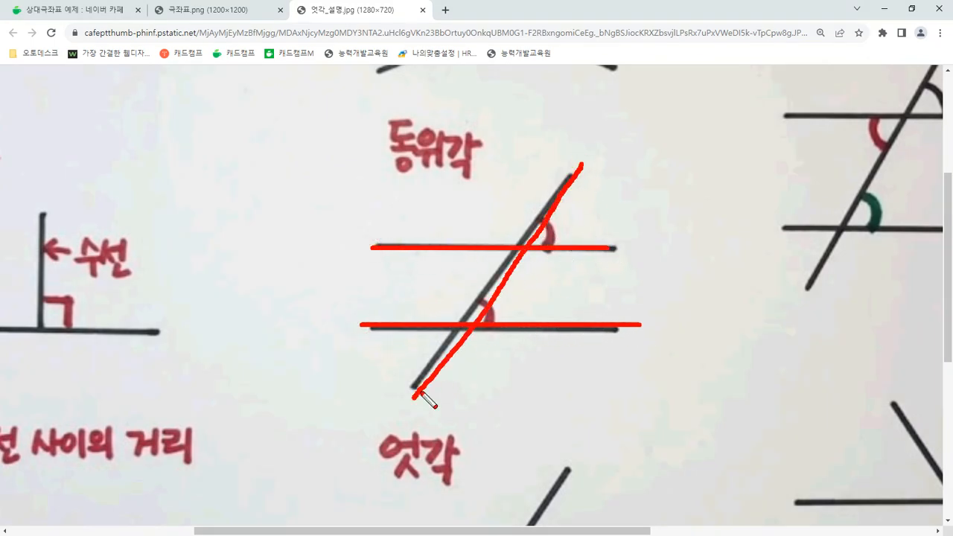
pyautogui.moveTo(577, 211); pyautogui.dragTo(578, 209)
pyautogui.moveTo(521, 289)
pyautogui.mouseDown()
pyautogui.moveTo(506, 296)
pyautogui.moveTo(520, 290)
pyautogui.mouseUp()
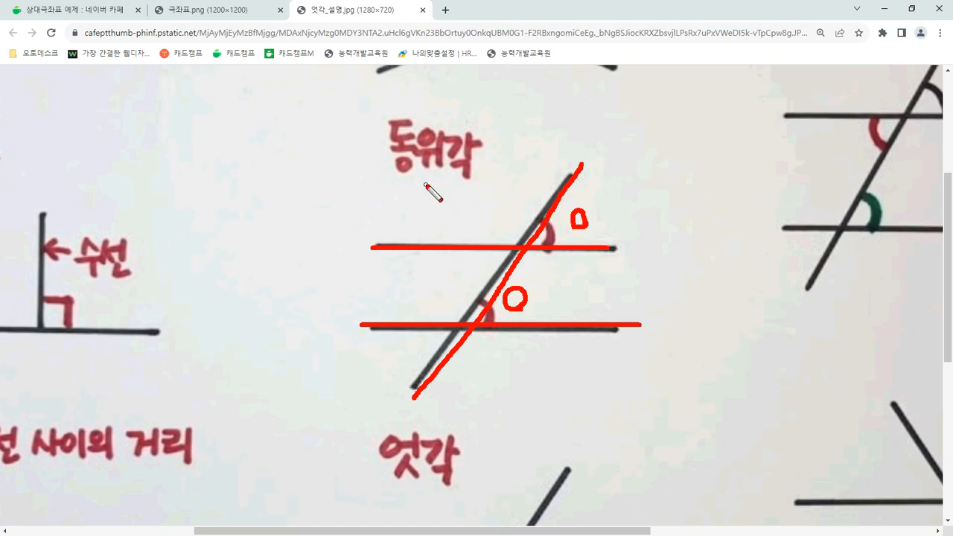
pyautogui.moveTo(423, 182)
pyautogui.mouseDown()
pyautogui.moveTo(445, 189)
pyautogui.moveTo(409, 188)
pyautogui.moveTo(481, 194)
pyautogui.mouseUp()
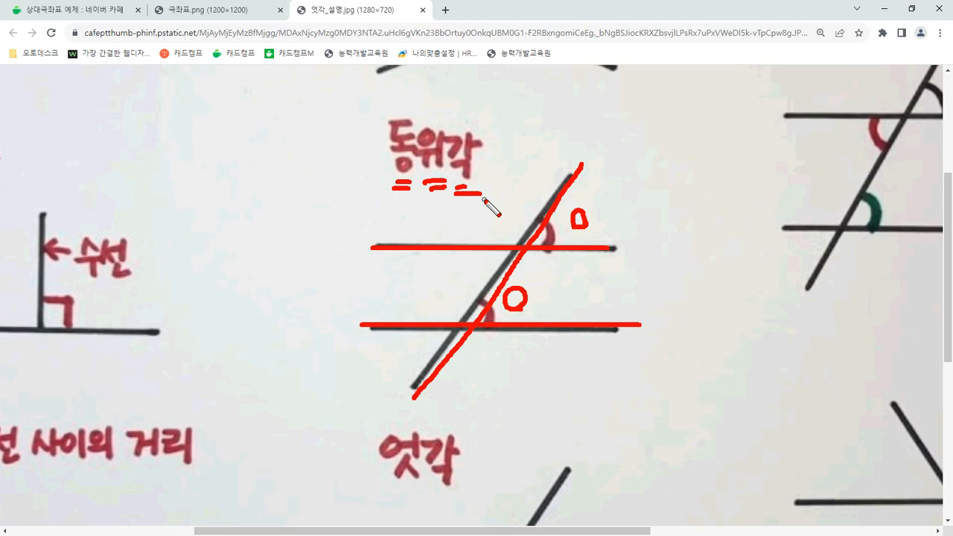
# Replace the 동위각 markings with red outlines along the sides of the two corresponding angles
pyautogui.press('e')
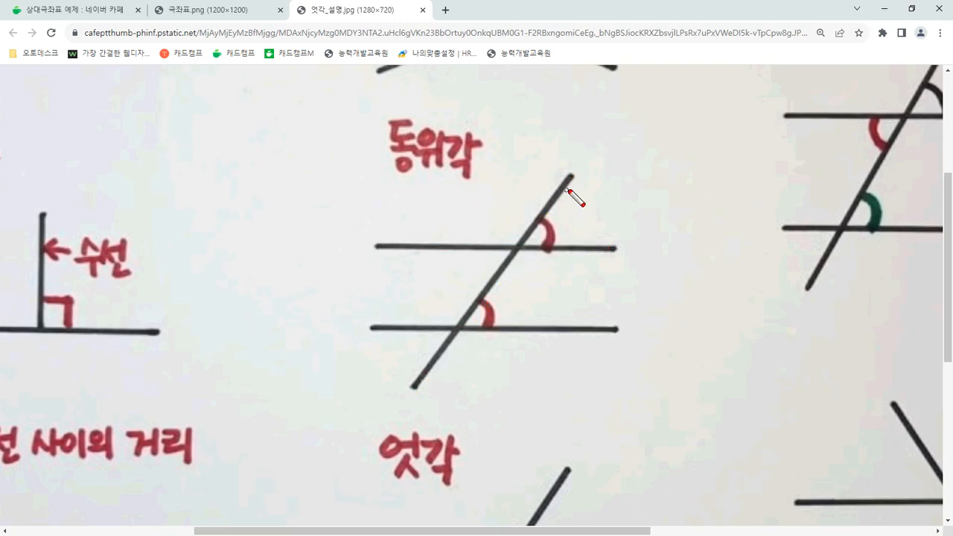
pyautogui.moveTo(572, 178)
pyautogui.mouseDown()
pyautogui.moveTo(516, 253)
pyautogui.moveTo(610, 249)
pyautogui.mouseUp()
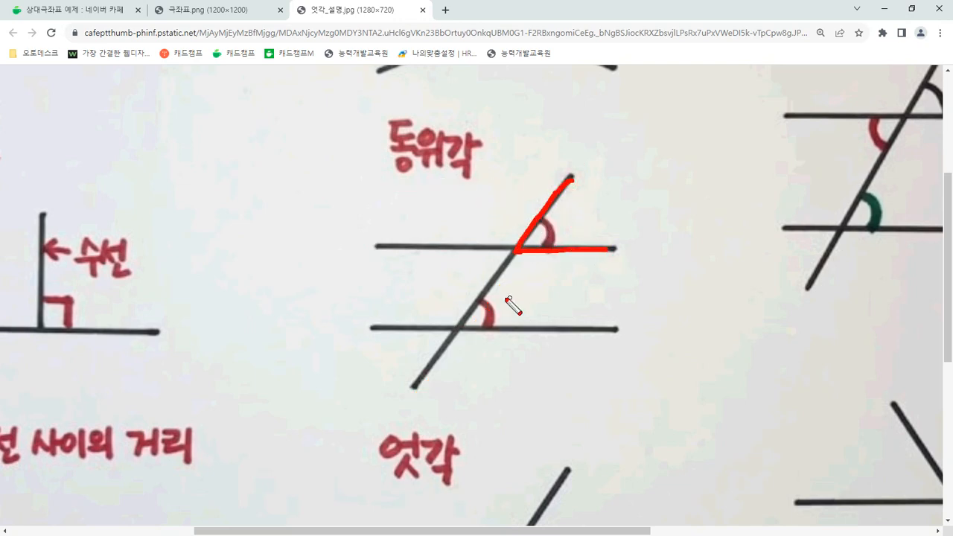
pyautogui.moveTo(496, 279)
pyautogui.mouseDown()
pyautogui.moveTo(459, 328)
pyautogui.moveTo(531, 328)
pyautogui.mouseUp()
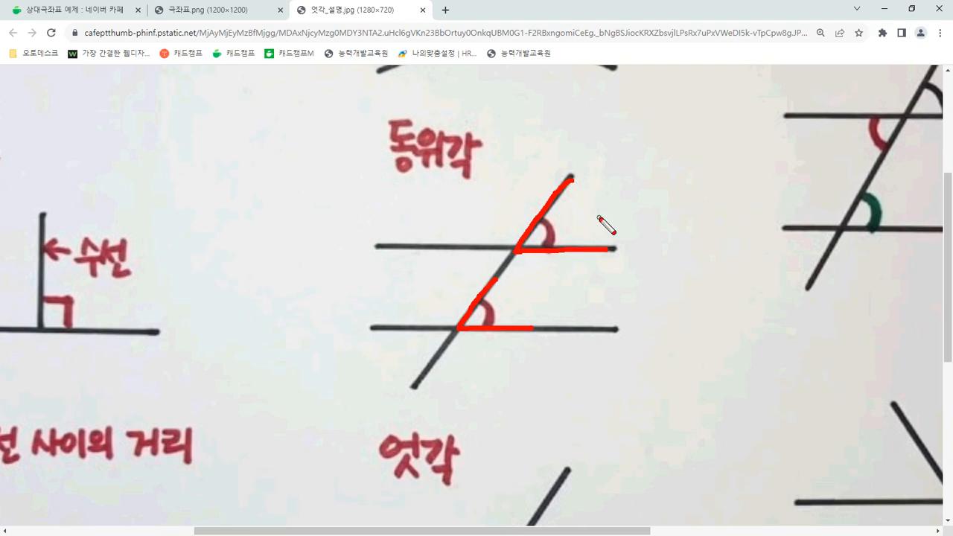
# Trace the 엇각 diagram's two parallel lines and transversal, and draw a Z shape between them
pyautogui.scroll(-4, 536, 239)
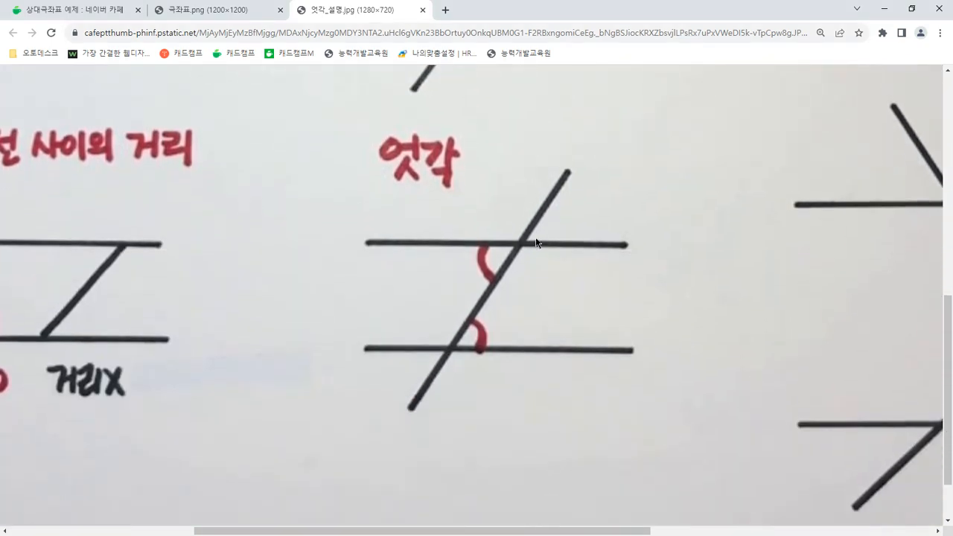
pyautogui.moveTo(416, 242); pyautogui.dragTo(608, 244)
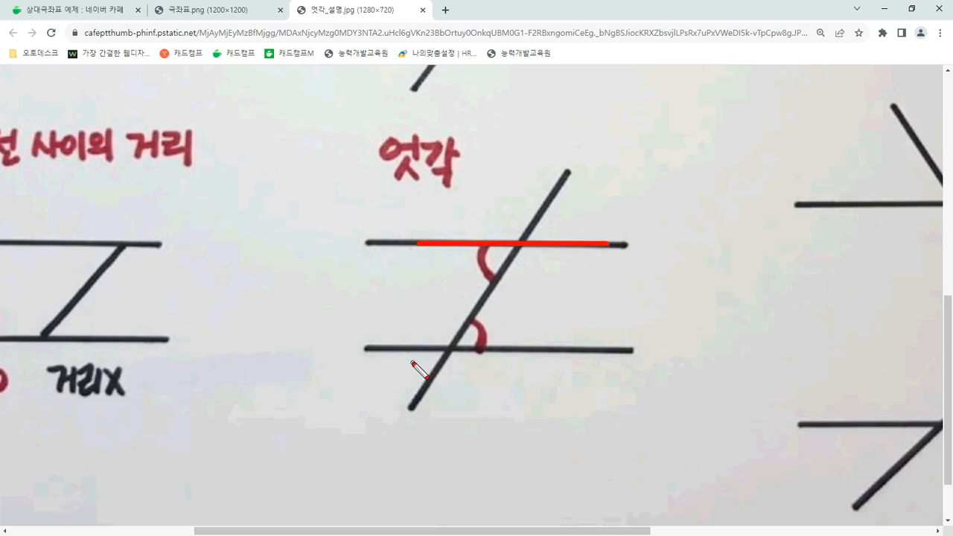
pyautogui.moveTo(392, 349); pyautogui.dragTo(548, 349)
pyautogui.moveTo(566, 175); pyautogui.dragTo(402, 421)
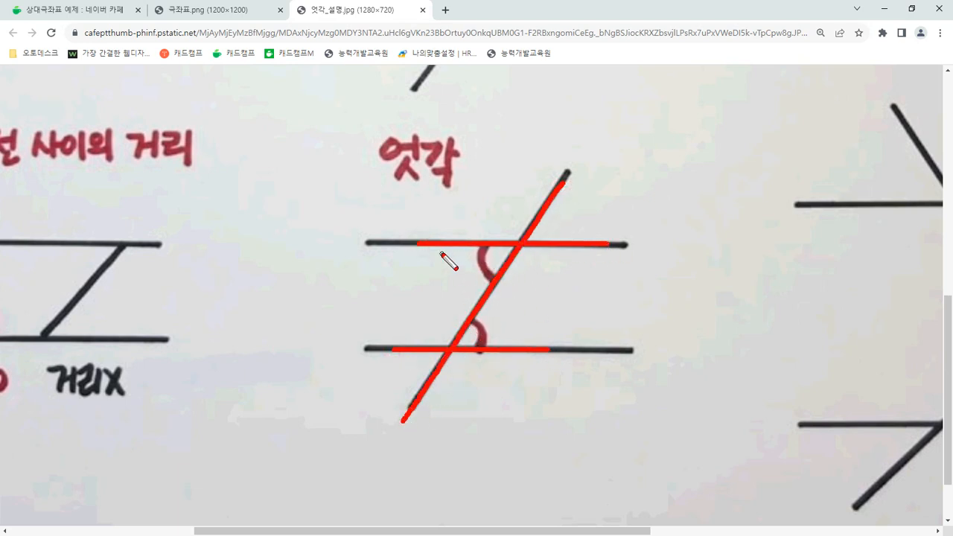
pyautogui.moveTo(430, 253)
pyautogui.mouseDown()
pyautogui.moveTo(497, 261)
pyautogui.moveTo(438, 337)
pyautogui.moveTo(552, 348)
pyautogui.mouseUp()
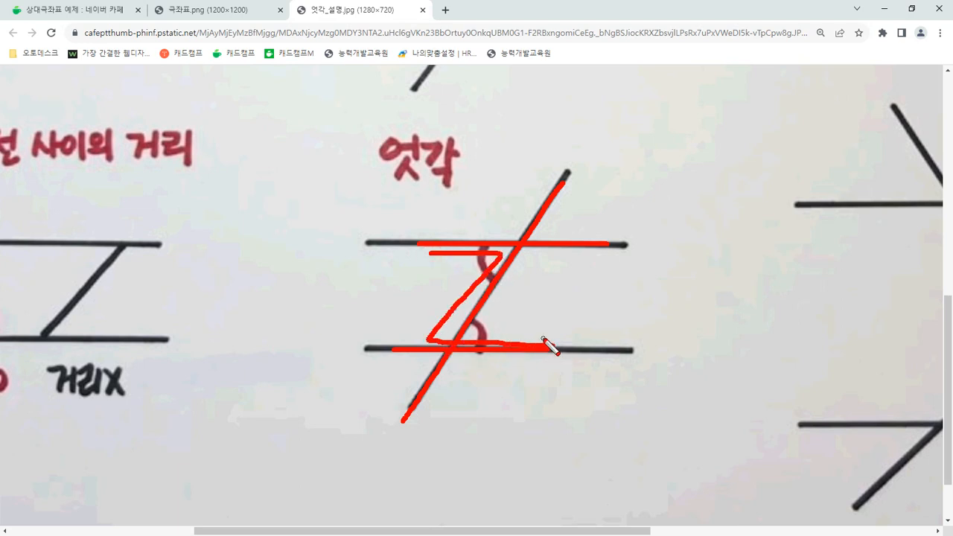
# Redraw a clean Z on the 엇각 diagram with arcs at its two inner angles, and clear the markings
pyautogui.press('e')
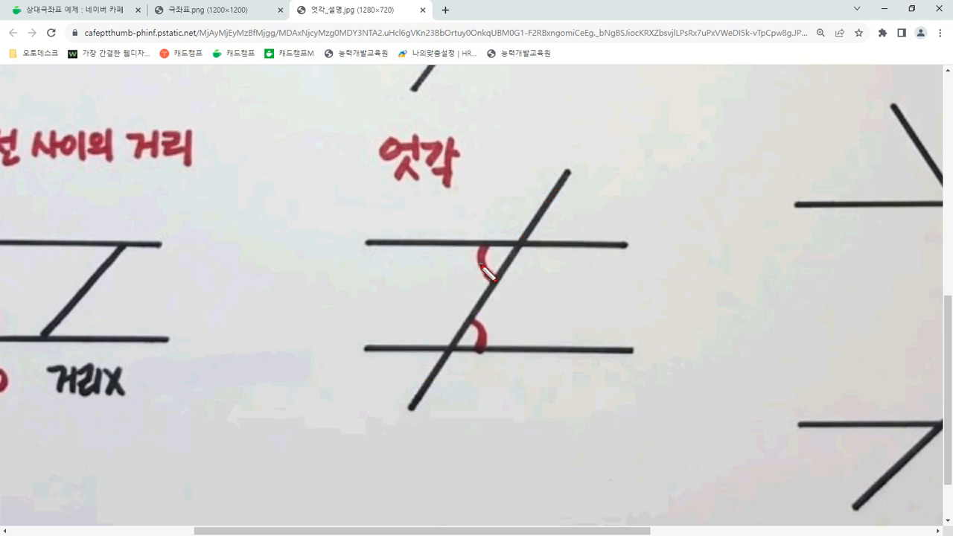
pyautogui.click(498, 326)
pyautogui.moveTo(379, 243)
pyautogui.mouseDown()
pyautogui.moveTo(513, 243)
pyautogui.moveTo(441, 342)
pyautogui.moveTo(423, 347)
pyautogui.moveTo(595, 349)
pyautogui.moveTo(584, 346)
pyautogui.mouseUp()
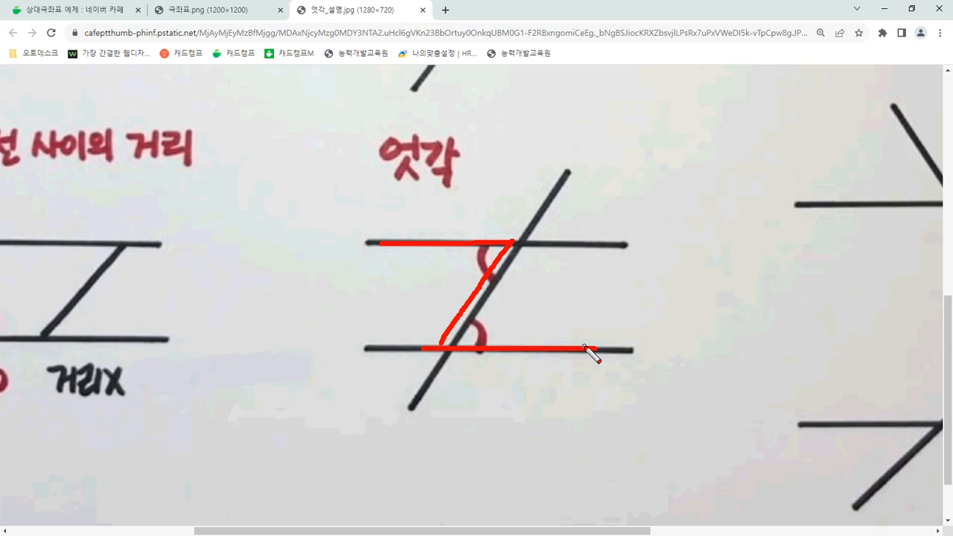
pyautogui.moveTo(482, 240); pyautogui.dragTo(488, 276)
pyautogui.moveTo(477, 315); pyautogui.dragTo(491, 350)
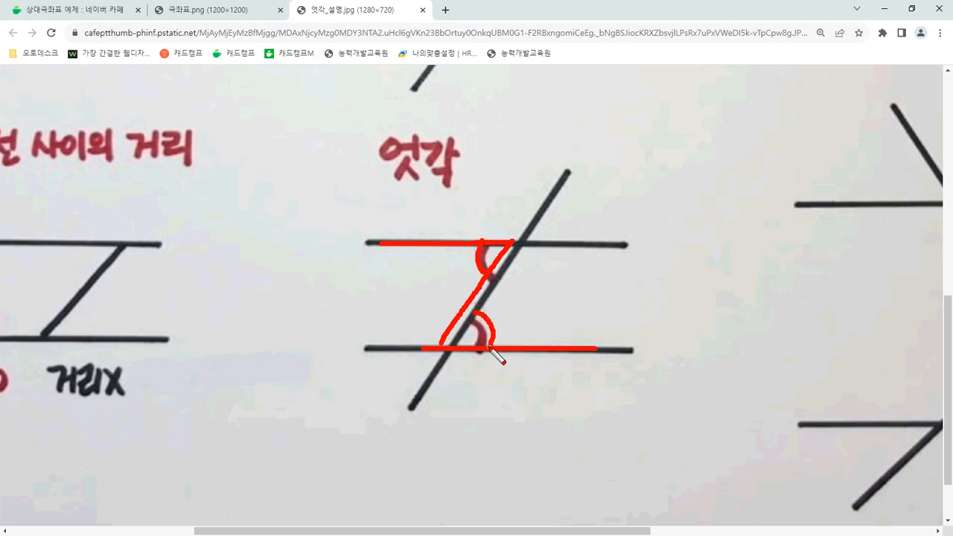
pyautogui.press('Escape')
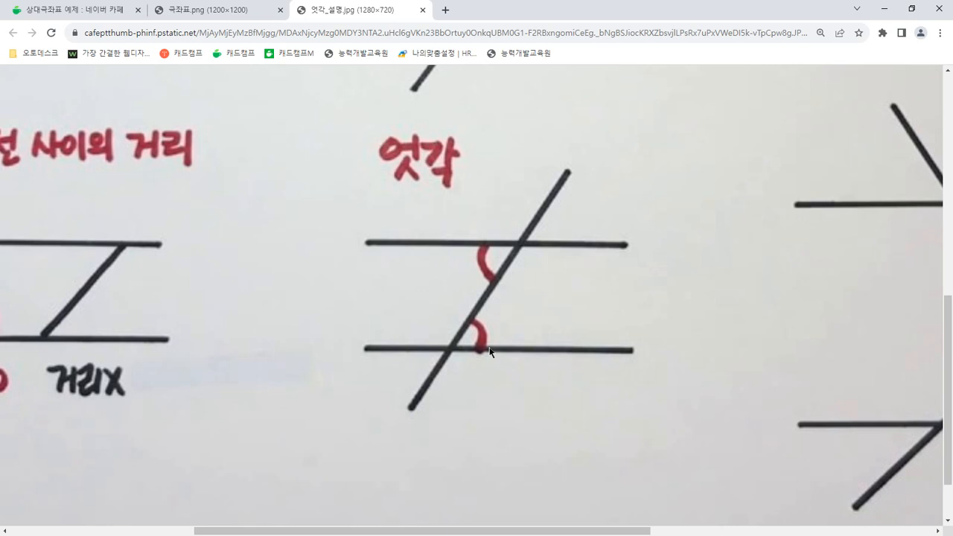
# Mark the four equal angles at both intersections of the 엇각 diagram with red dots, adding arcs at the outer two
pyautogui.hotkey('ctrl', '2')
pyautogui.moveTo(498, 323); pyautogui.dragTo(496, 326)
pyautogui.moveTo(549, 204)
pyautogui.mouseDown()
pyautogui.moveTo(532, 234)
pyautogui.moveTo(553, 247)
pyautogui.moveTo(584, 244)
pyautogui.moveTo(578, 240)
pyautogui.mouseUp()
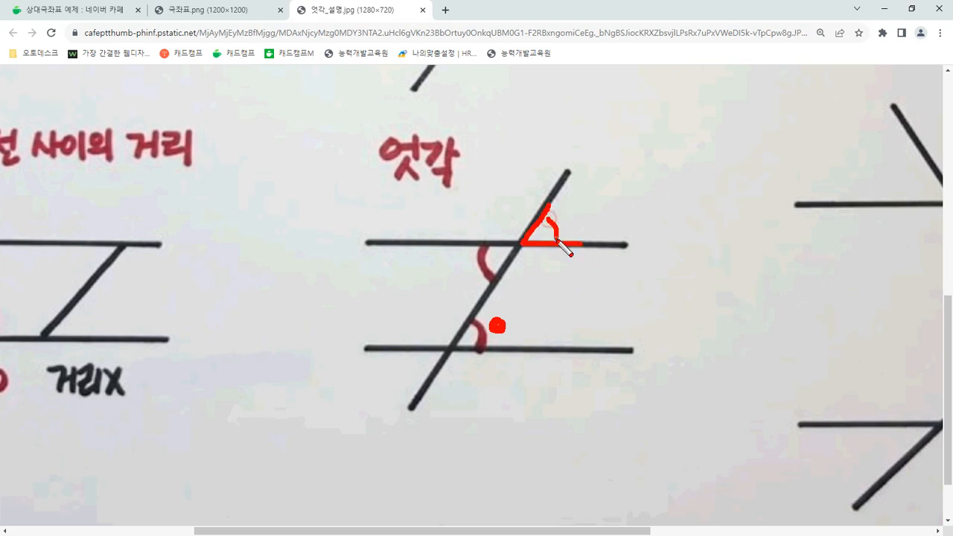
pyautogui.click(565, 220)
pyautogui.moveTo(411, 348); pyautogui.dragTo(425, 377)
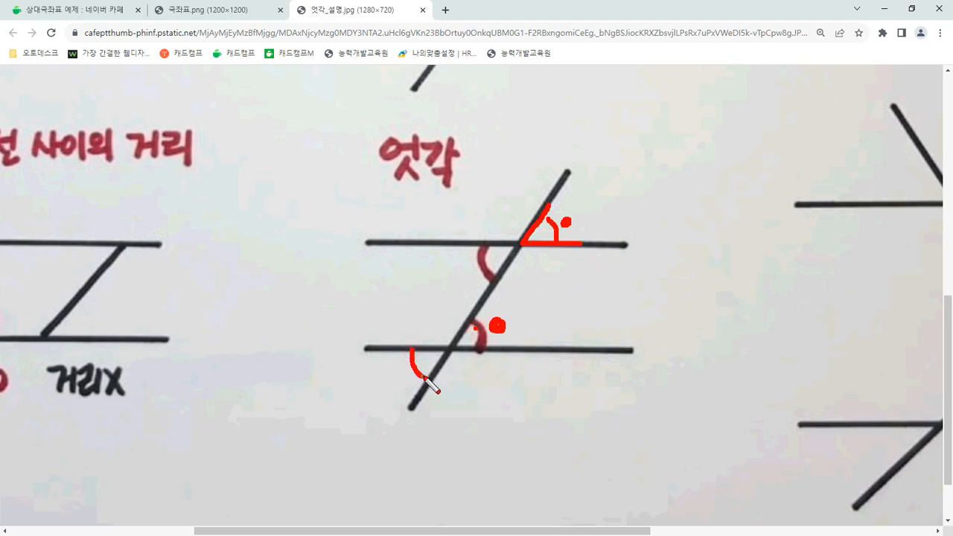
pyautogui.click(394, 377)
pyautogui.click(467, 261)
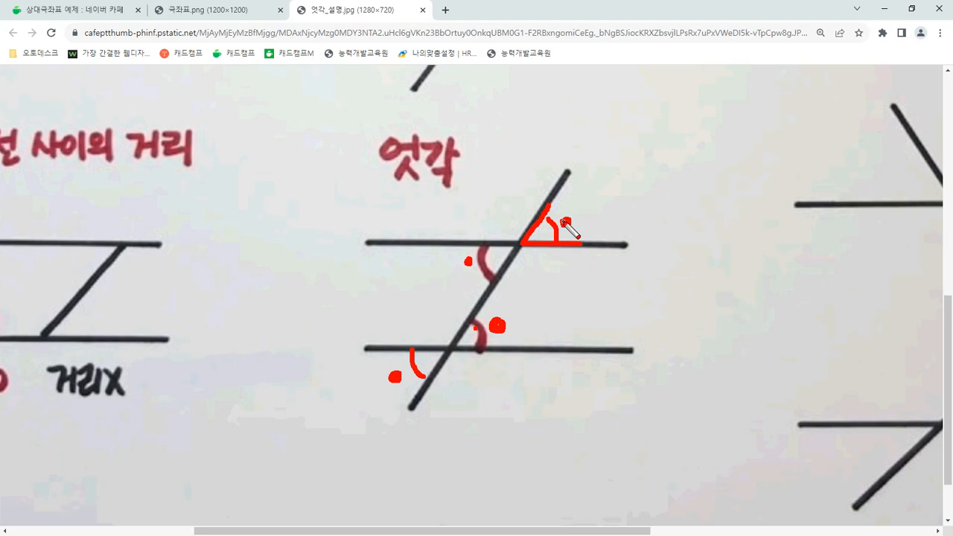
# Replace the dots with a Z shape and a single dot beside the upper alternate angle, then clear them
pyautogui.press('e')
pyautogui.moveTo(461, 239)
pyautogui.mouseDown()
pyautogui.moveTo(525, 241)
pyautogui.moveTo(465, 314)
pyautogui.moveTo(484, 340)
pyautogui.moveTo(521, 343)
pyautogui.mouseUp()
pyautogui.click(446, 273)
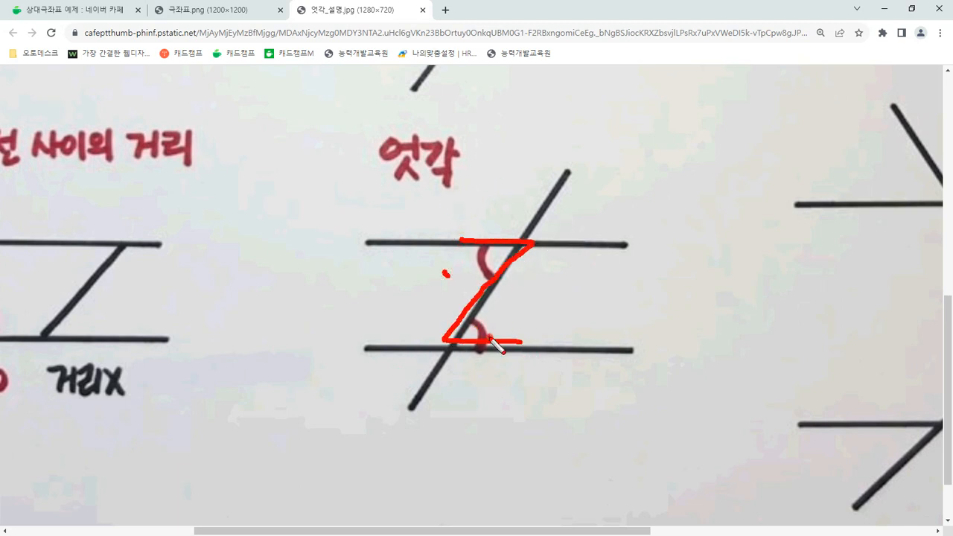
pyautogui.press('Escape')
# Return to the 동위각 diagram and dot its two corresponding angles
pyautogui.scroll(4, 470, 240)
pyautogui.hotkey('ctrl', '2')
pyautogui.click(567, 214)
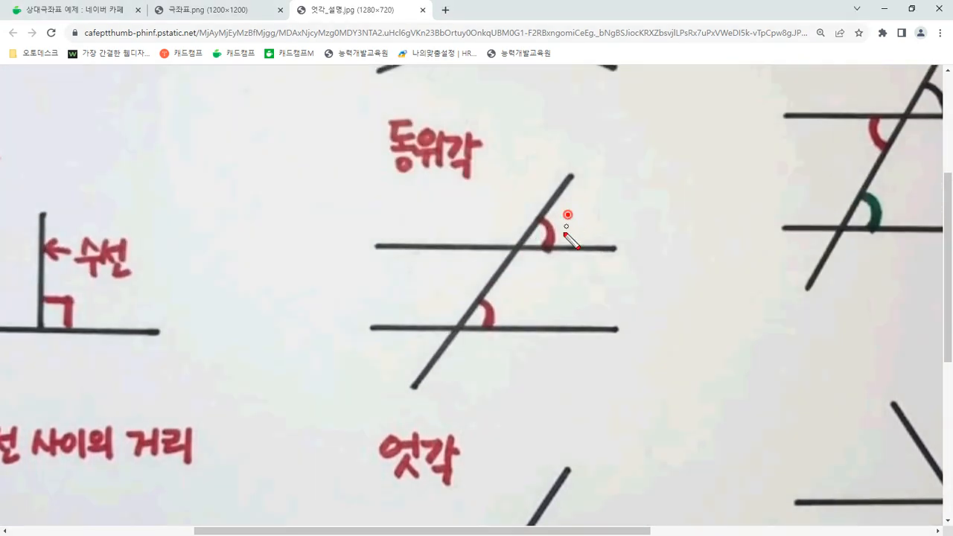
pyautogui.click(514, 300)
pyautogui.scroll(3, 464, 280)
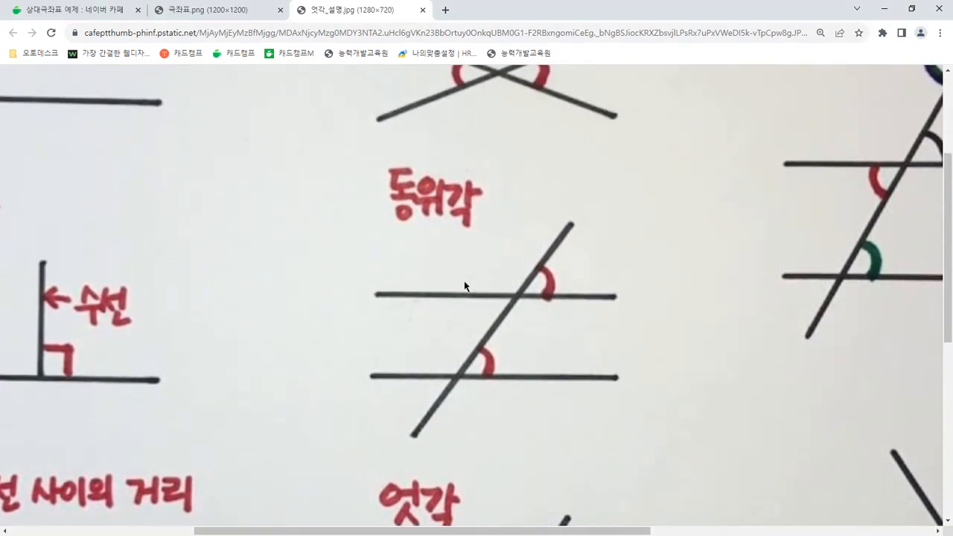
# Mark the two vertical angles on the 맞꼭지각 diagram with red dots
pyautogui.click(429, 267)
pyautogui.click(570, 265)
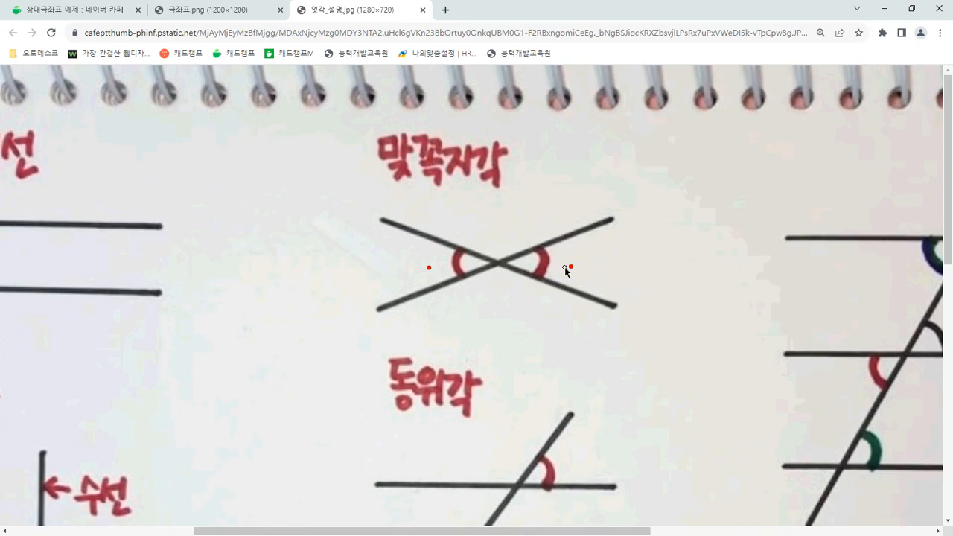
# Open the pentagon angle diagram from the lesson page in its own tab and view it whole
pyautogui.click(83, 9)
pyautogui.scroll(-5, 610, 302)
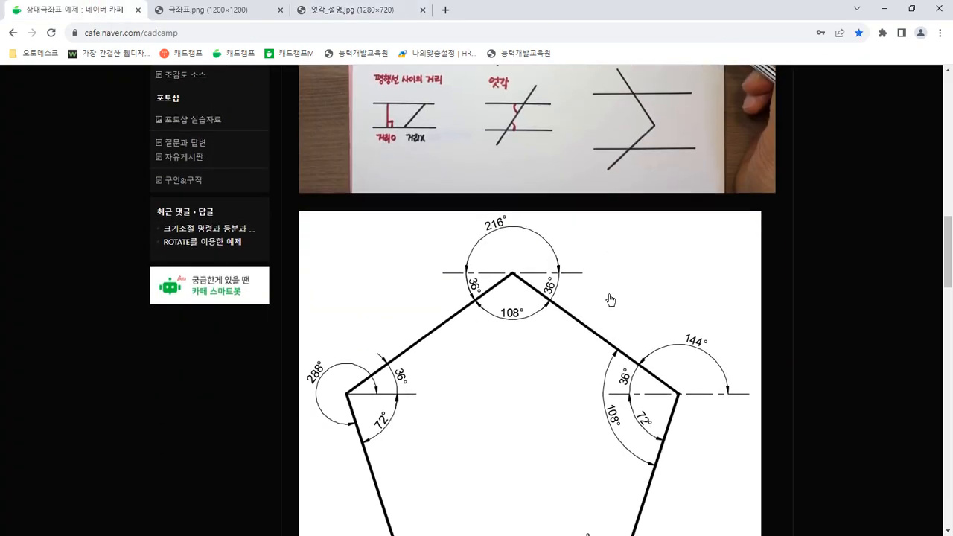
pyautogui.rightClick(536, 263)
pyautogui.click(551, 270)
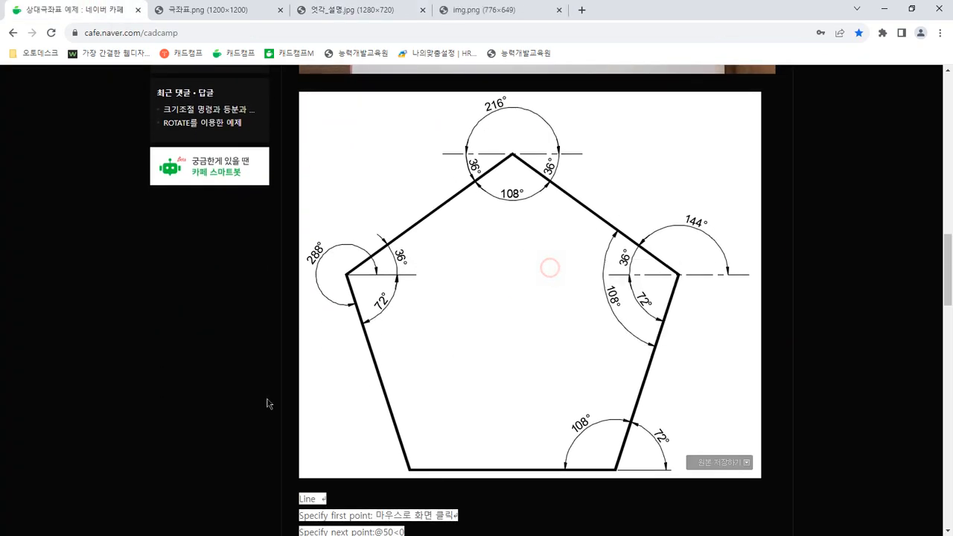
pyautogui.click(488, 9)
pyautogui.keyDown('ctrl'); pyautogui.scroll(-5, 543, 228); pyautogui.keyUp('ctrl')
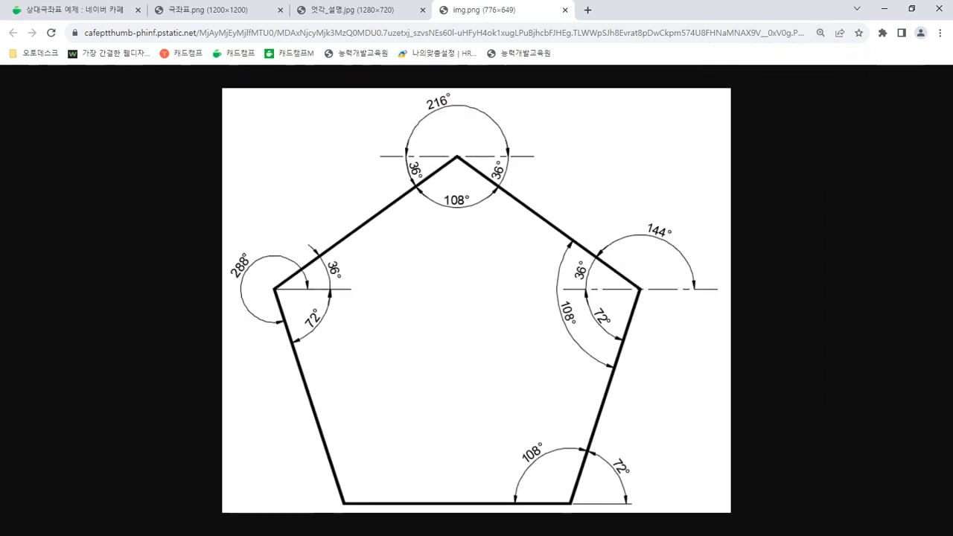
# Switch to the empty Drawing1 in AutoCAD
pyautogui.hotkey('alt', 'Tab')
pyautogui.click(422, 12)
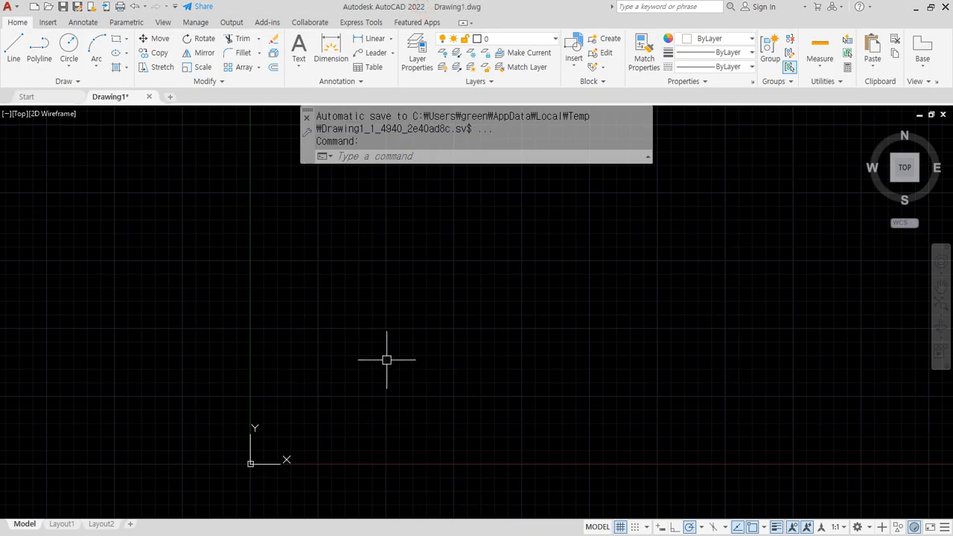
pyautogui.write('l')
pyautogui.press('Return')
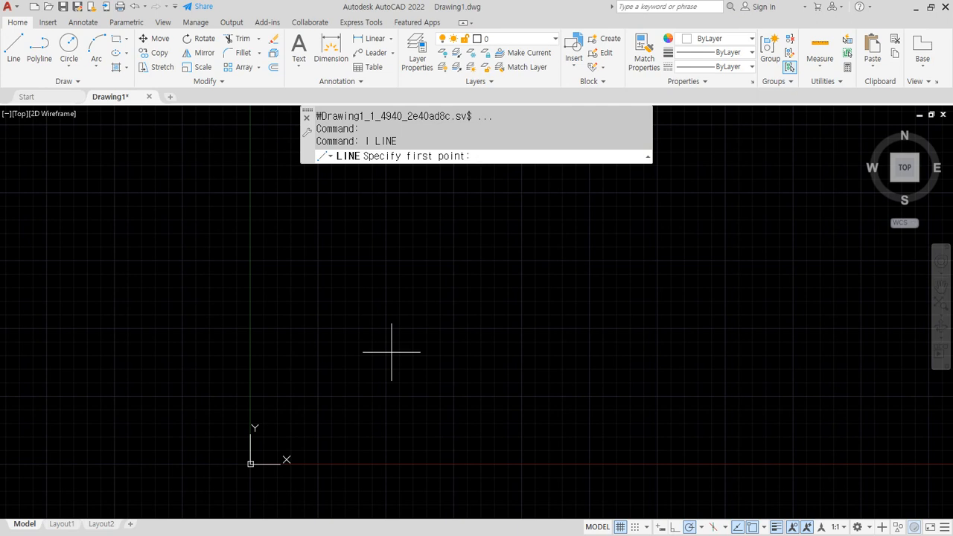
pyautogui.click(319, 395)
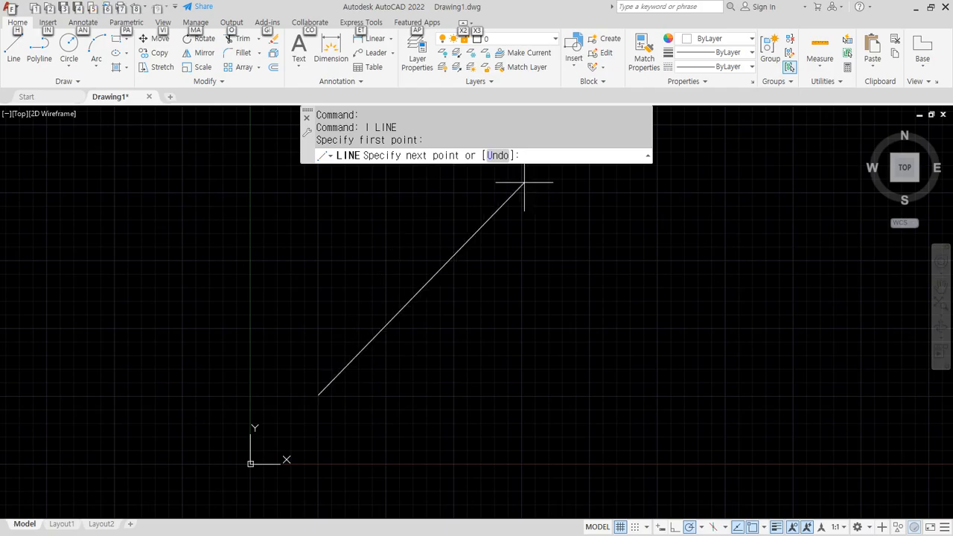
pyautogui.scroll(-4, 376, 335)
pyautogui.moveTo(413, 314); pyautogui.dragTo(423, 299, button='middle')
pyautogui.moveTo(500, 232); pyautogui.dragTo(360, 448, button='middle')
pyautogui.scroll(-2, 519, 206)
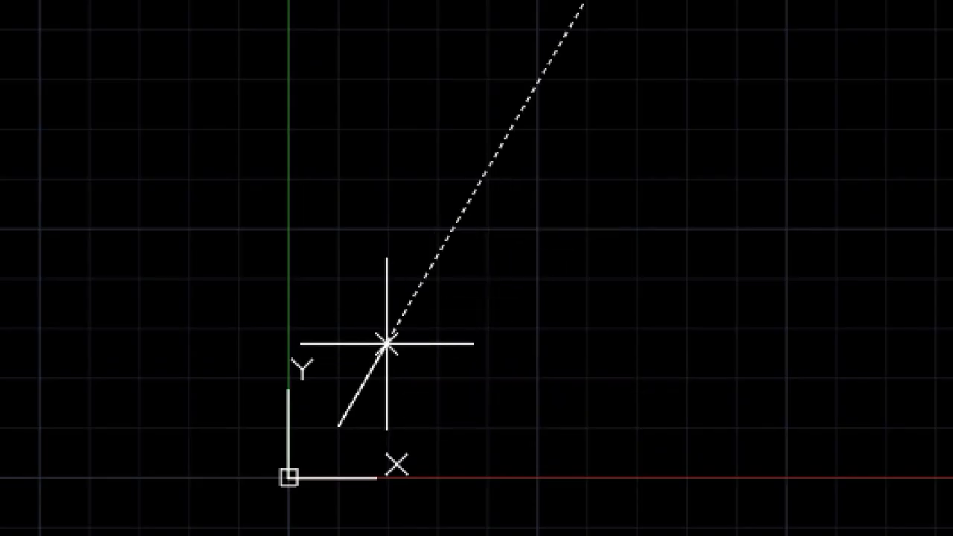
pyautogui.moveTo(336, 416); pyautogui.dragTo(381, 319, button='middle')
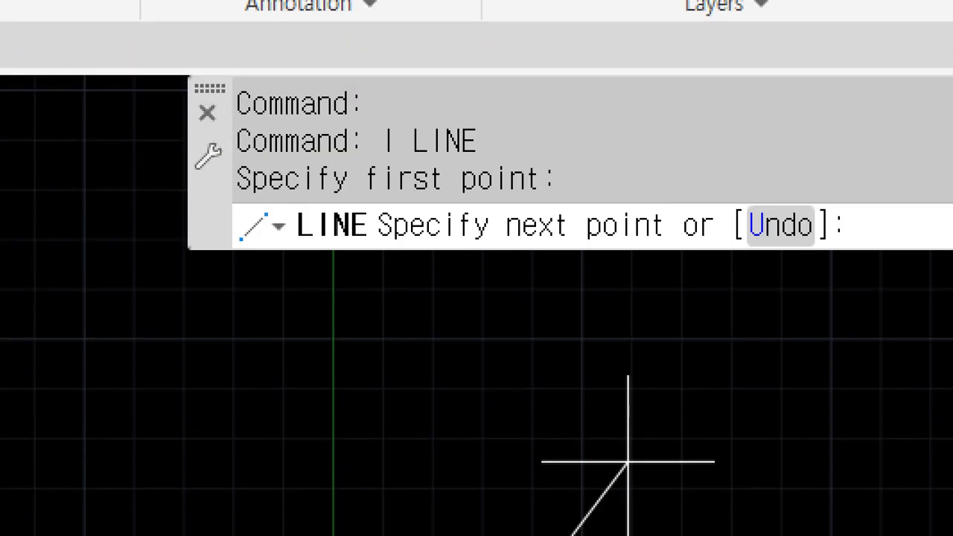
pyautogui.moveTo(482, 464); pyautogui.dragTo(482, 400, button='middle')
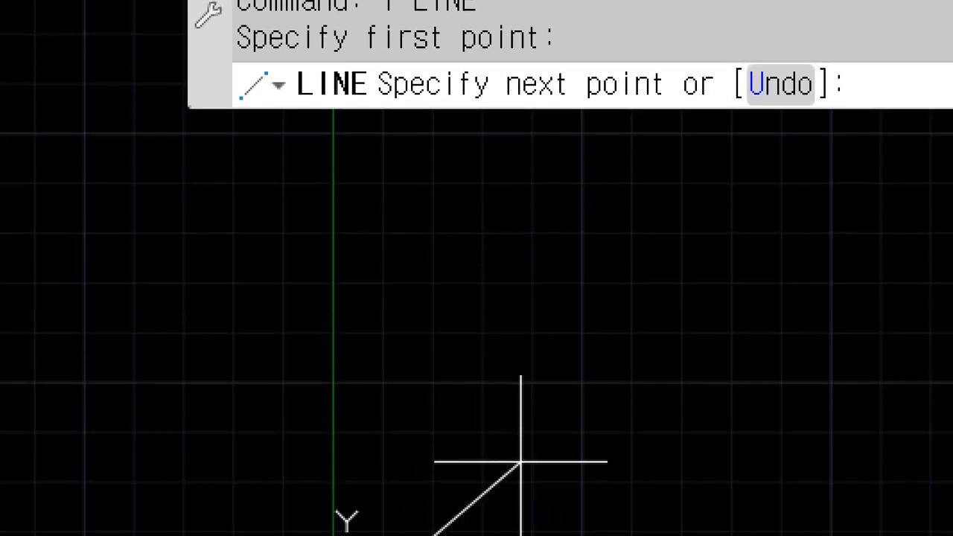
pyautogui.press('Escape')
pyautogui.moveTo(436, 449); pyautogui.dragTo(504, 346, button='middle')
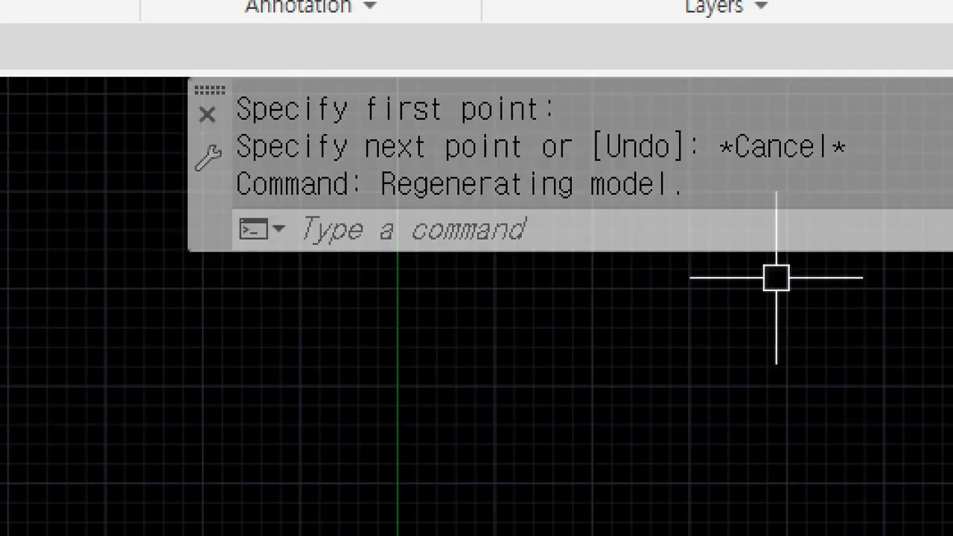
pyautogui.write('l')
pyautogui.press('Return')
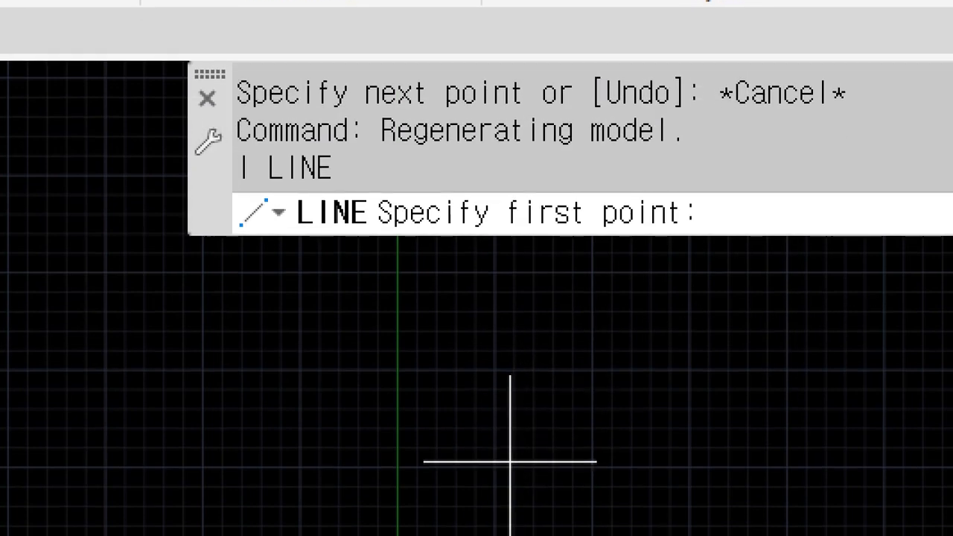
pyautogui.click(509, 469)
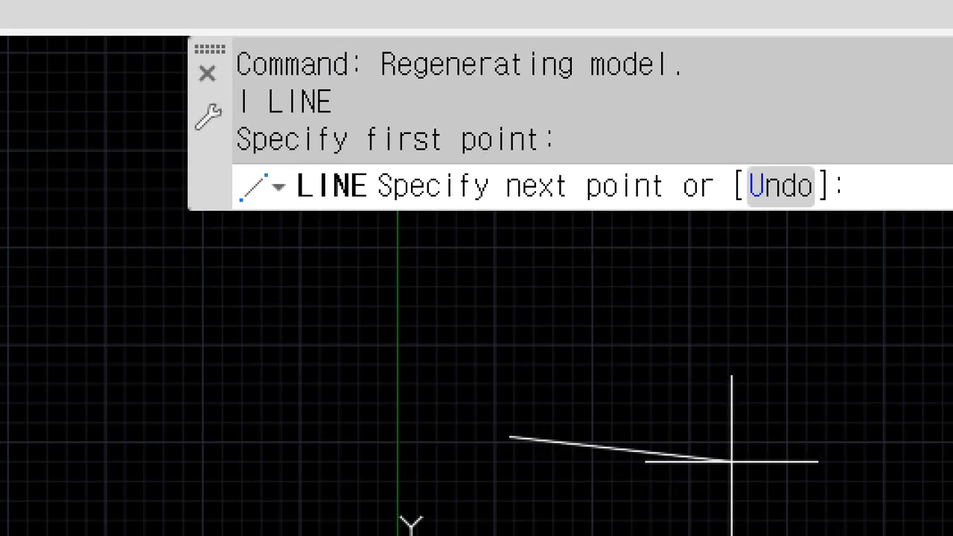
pyautogui.write('@')
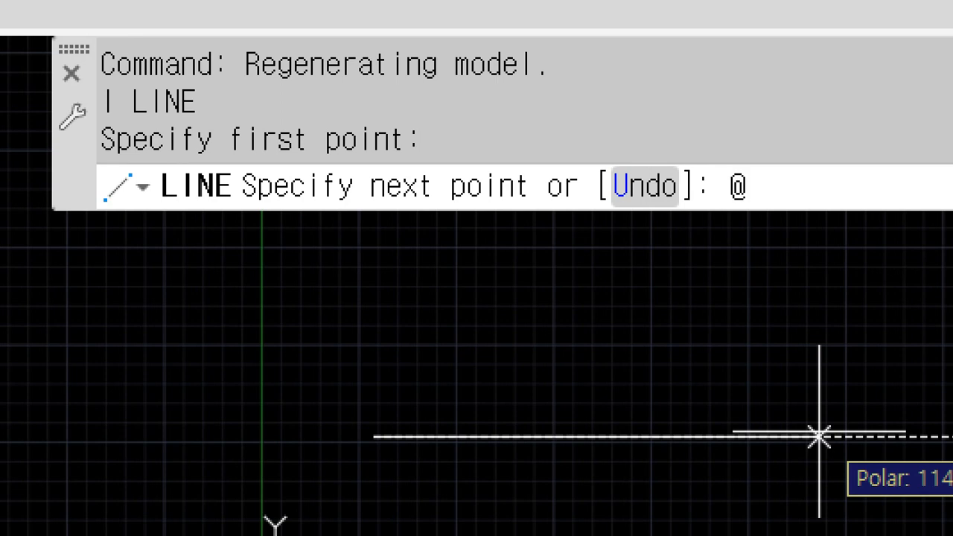
pyautogui.write('50<')
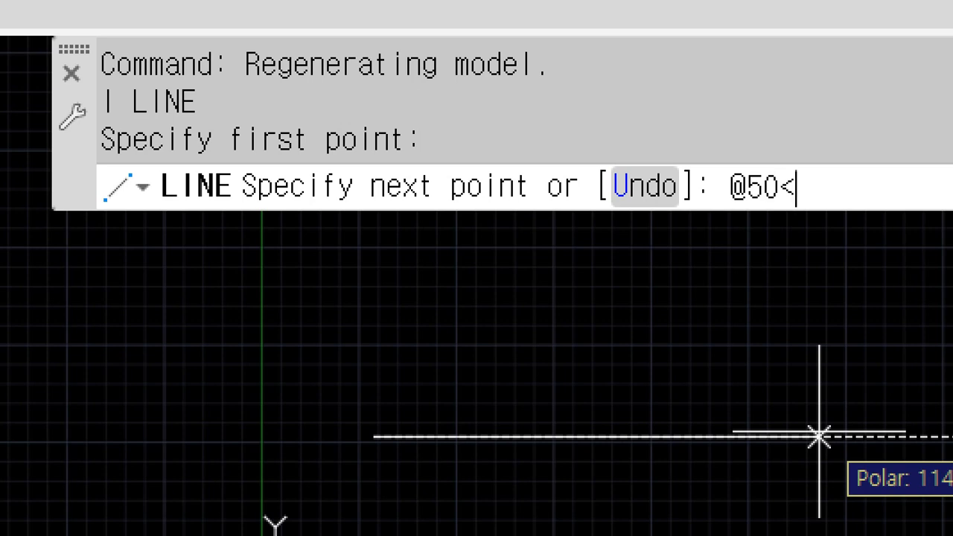
pyautogui.write('0')
pyautogui.press('Return')
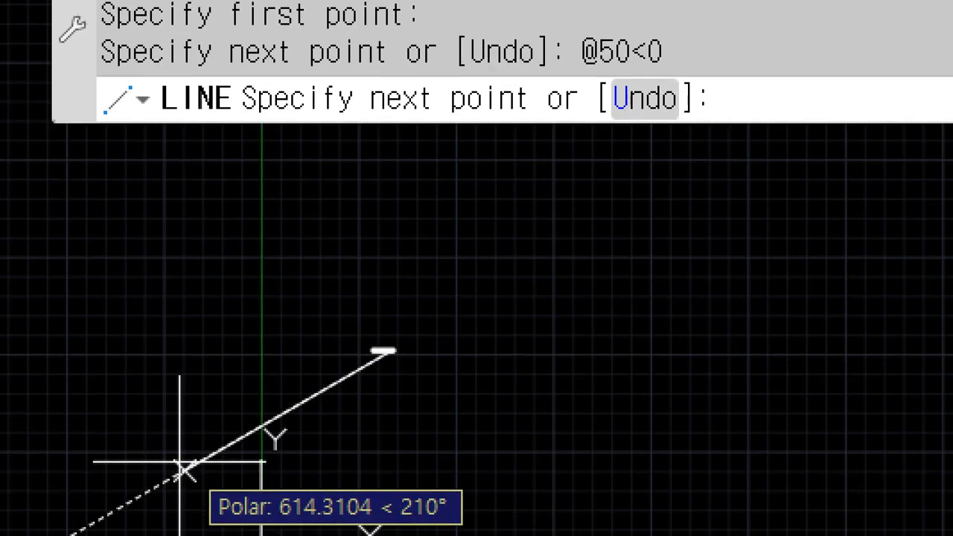
pyautogui.scroll(7, 347, 451)
pyautogui.scroll(4, 500, 294)
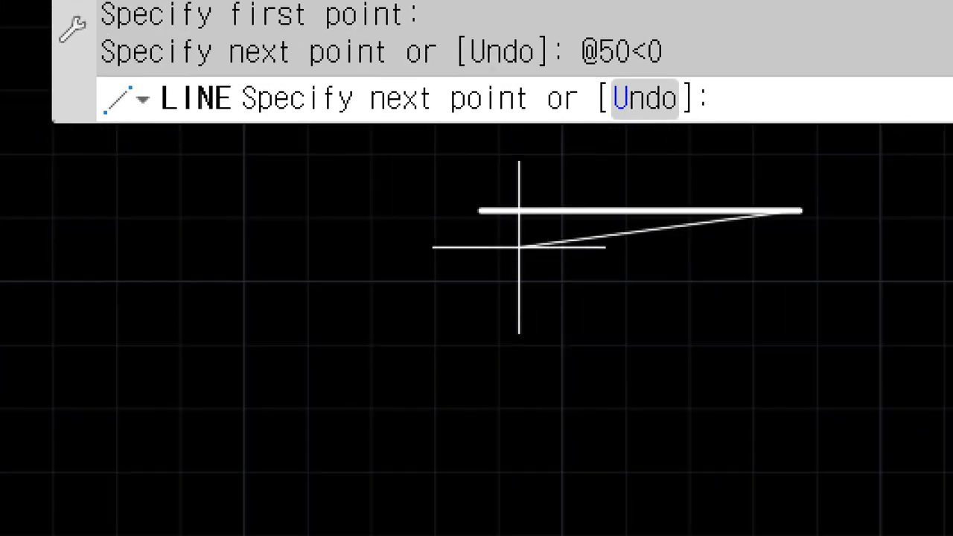
pyautogui.moveTo(611, 187); pyautogui.dragTo(601, 338, button='middle')
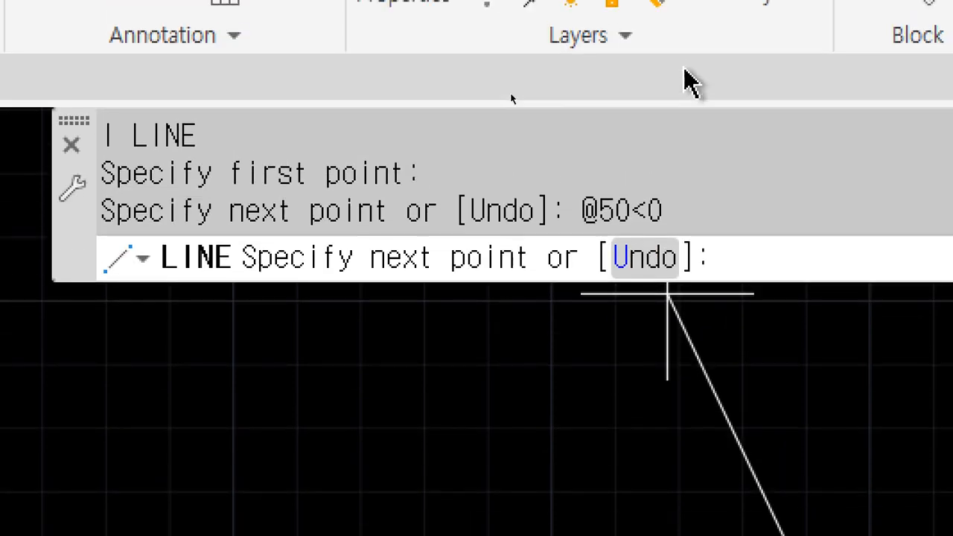
pyautogui.scroll(-2, 760, 320)
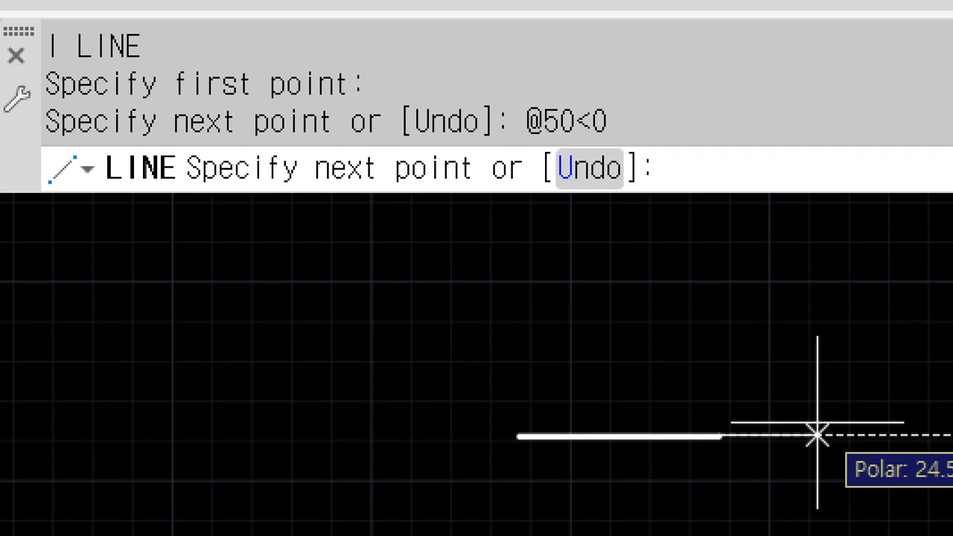
pyautogui.write('@50')
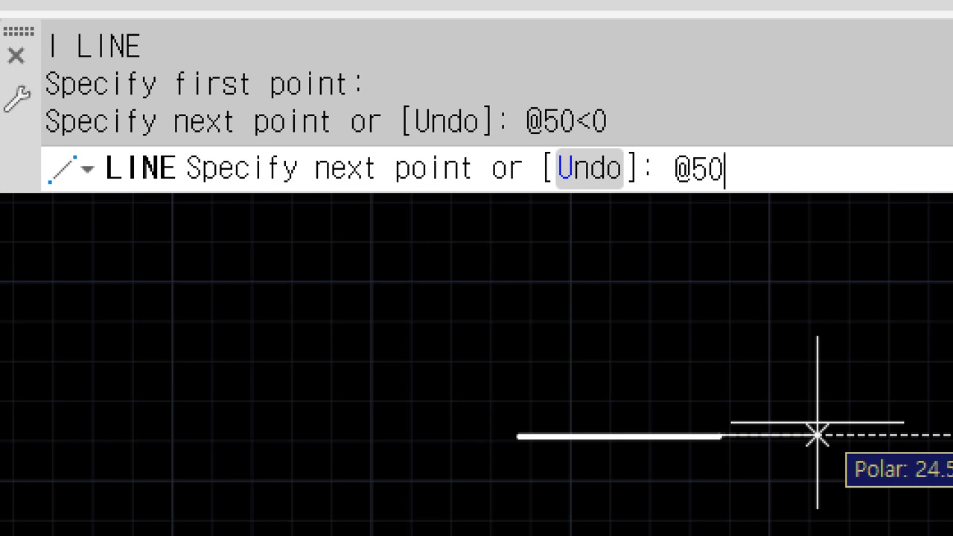
pyautogui.write('<72')
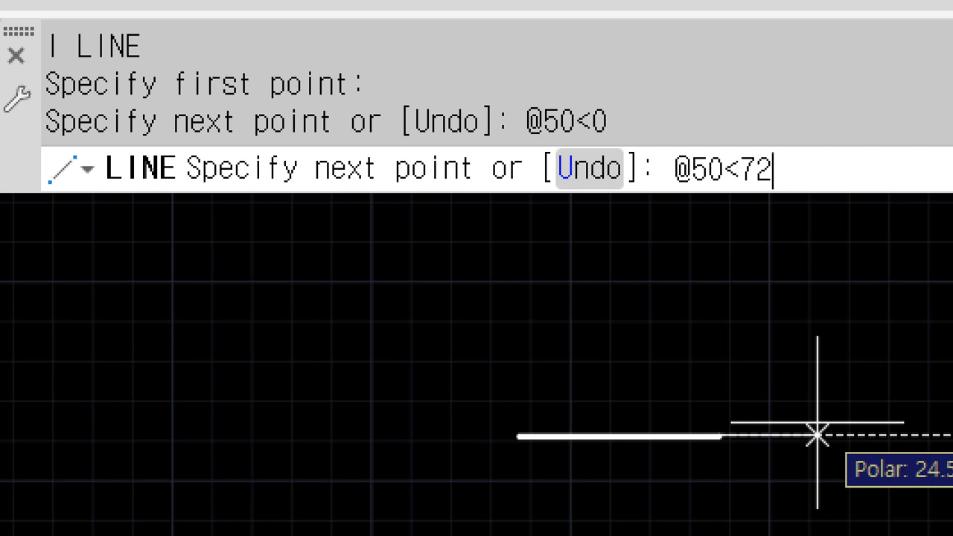
pyautogui.press('Return')
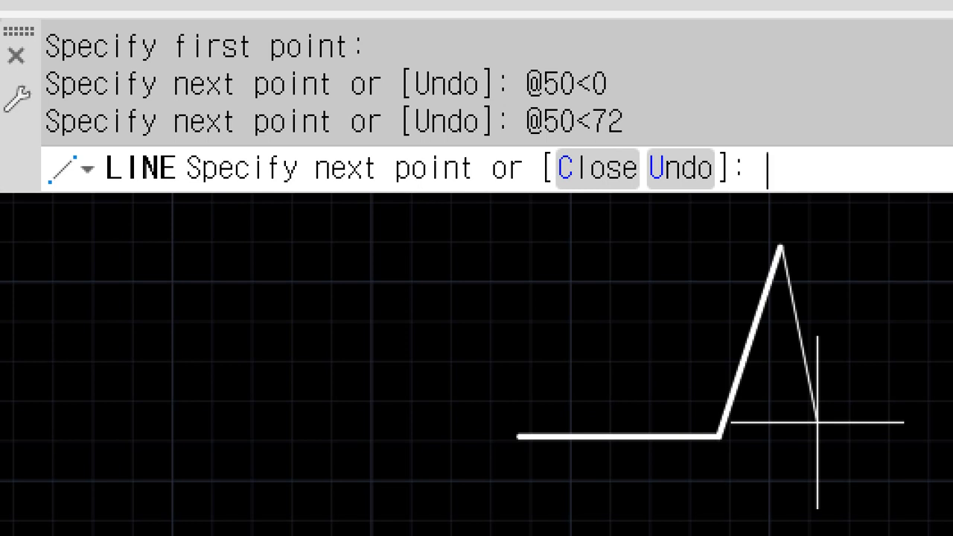
pyautogui.write('@50')
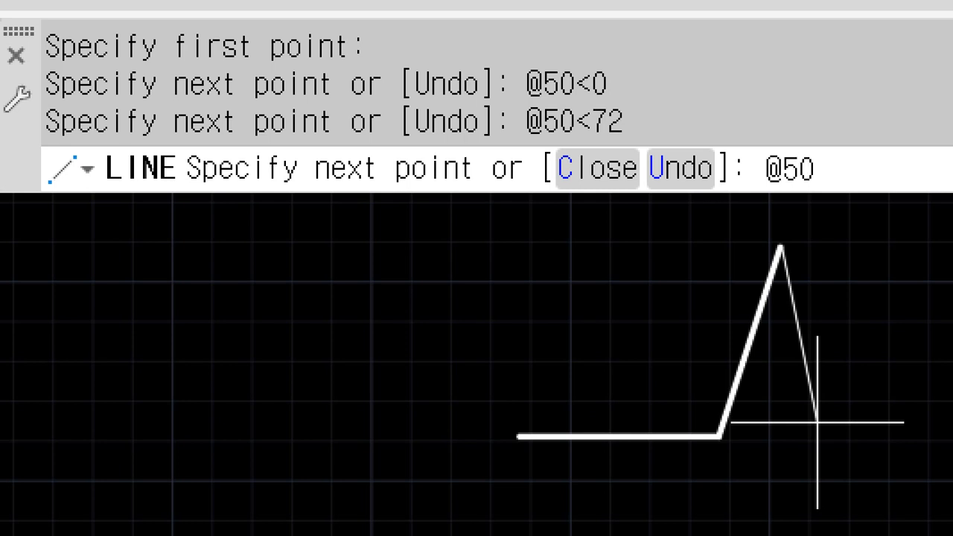
pyautogui.write('<144')
pyautogui.press('Return')
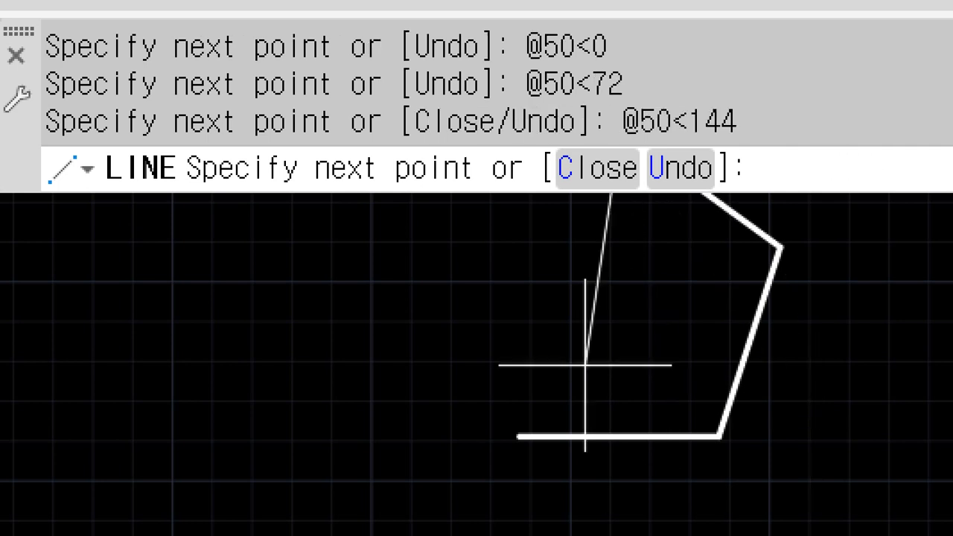
pyautogui.moveTo(544, 292)
pyautogui.mouseDown(button='middle')
pyautogui.moveTo(442, 374)
pyautogui.moveTo(425, 372)
pyautogui.mouseUp(button='middle')
pyautogui.write('@')
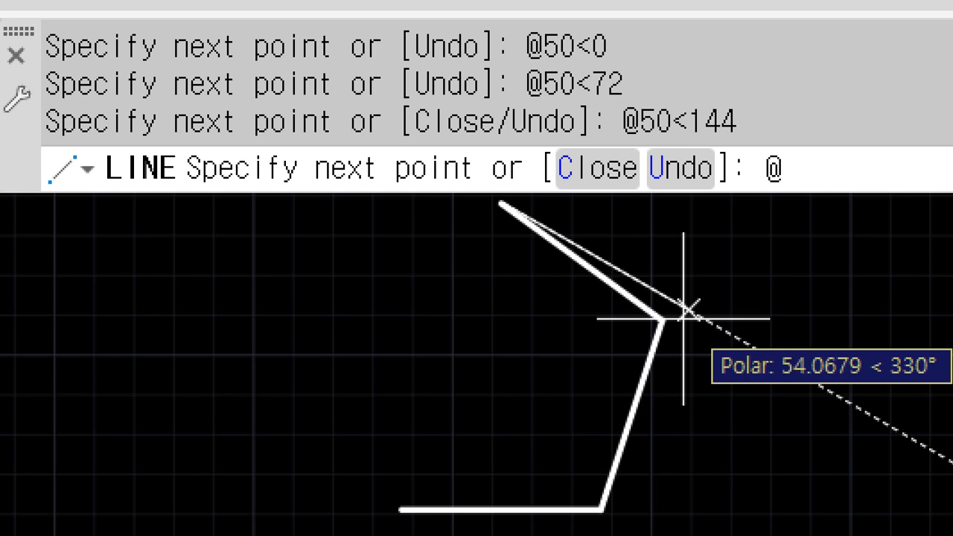
pyautogui.write('50<216')
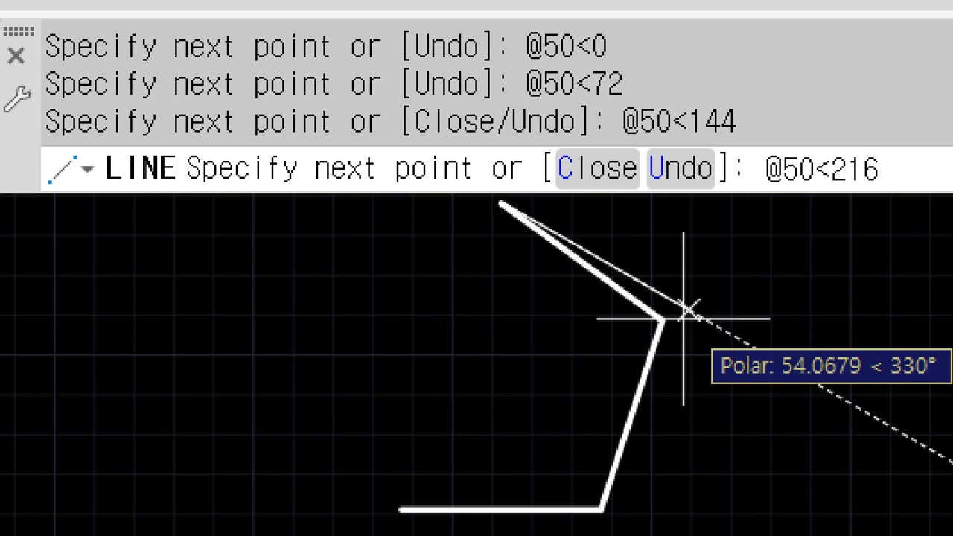
pyautogui.press('Return')
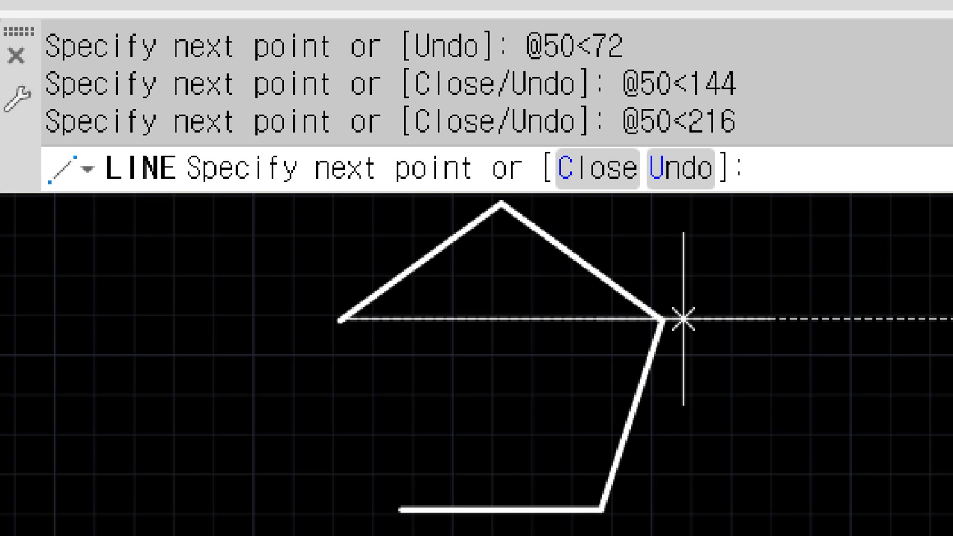
pyautogui.hotkey('ctrl', 'z')
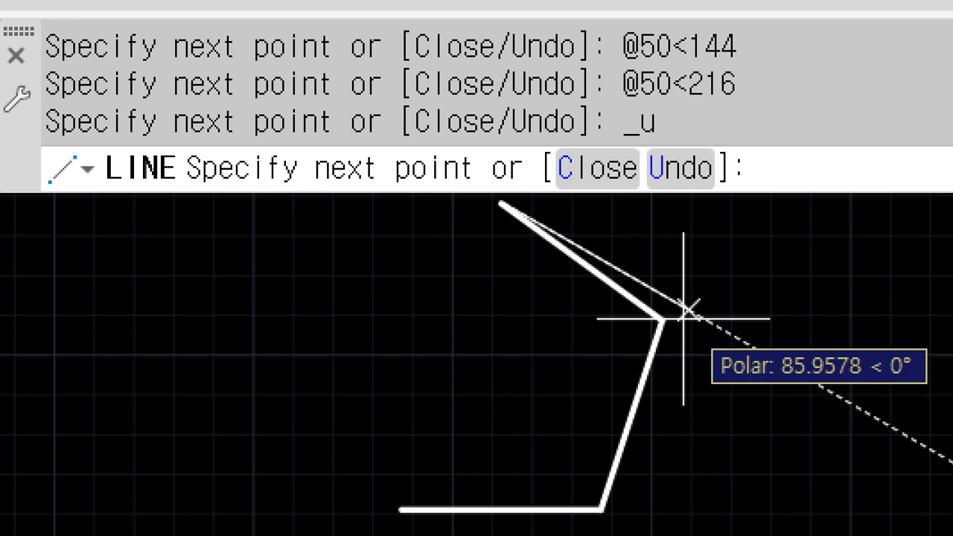
pyautogui.write('@50')
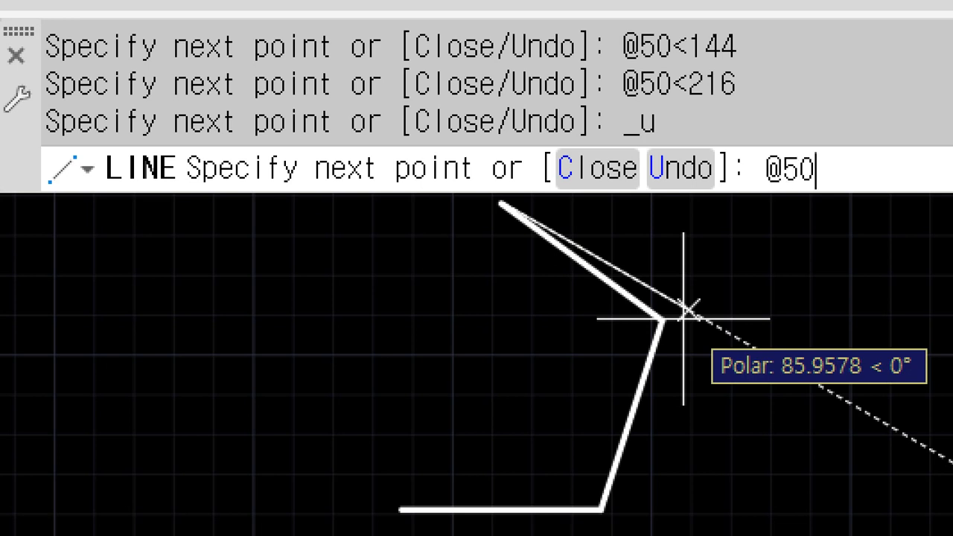
pyautogui.write('<-144')
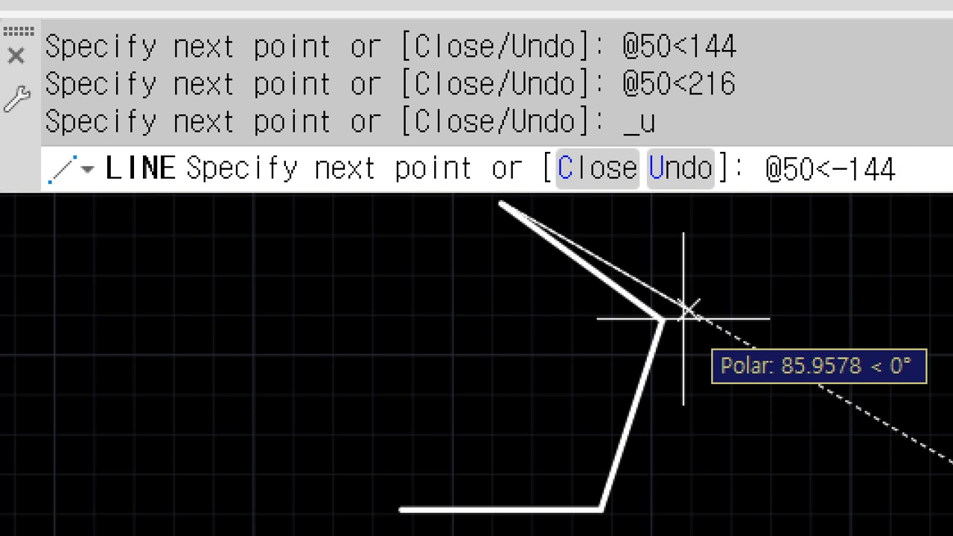
pyautogui.press('Return')
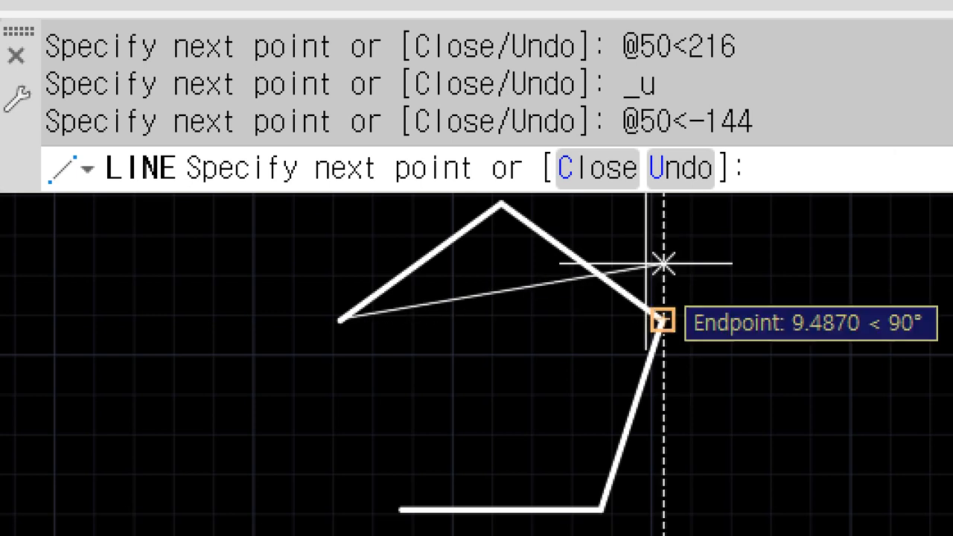
pyautogui.click(592, 168)
pyautogui.scroll(-2, 480, 394)
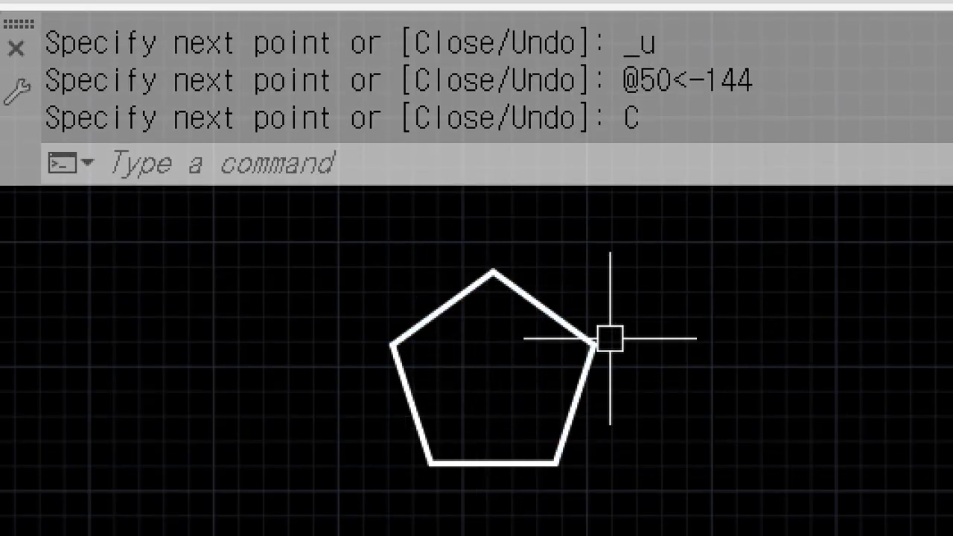
pyautogui.moveTo(588, 408); pyautogui.dragTo(373, 398, button='middle')
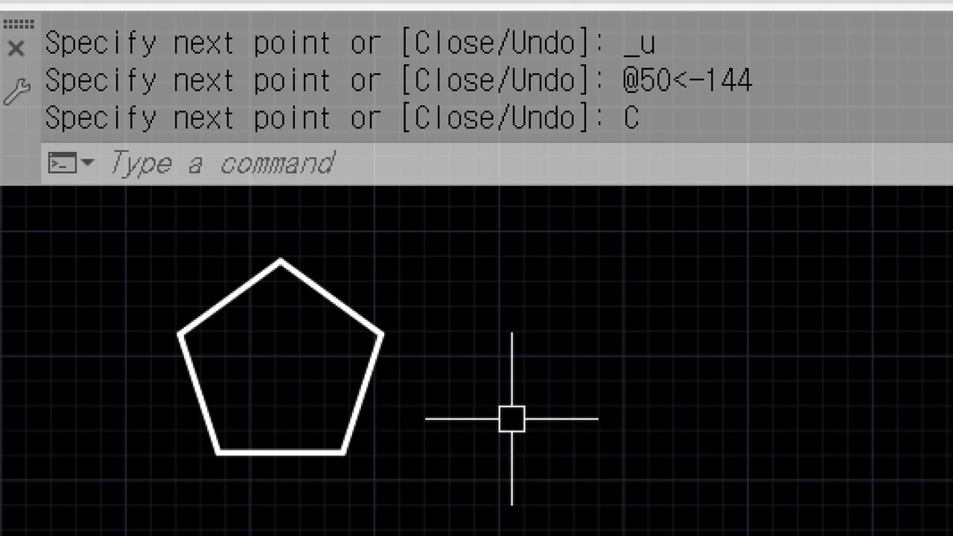
pyautogui.moveTo(511, 418); pyautogui.dragTo(484, 418, button='middle')
pyautogui.write('l')
pyautogui.press('Escape')
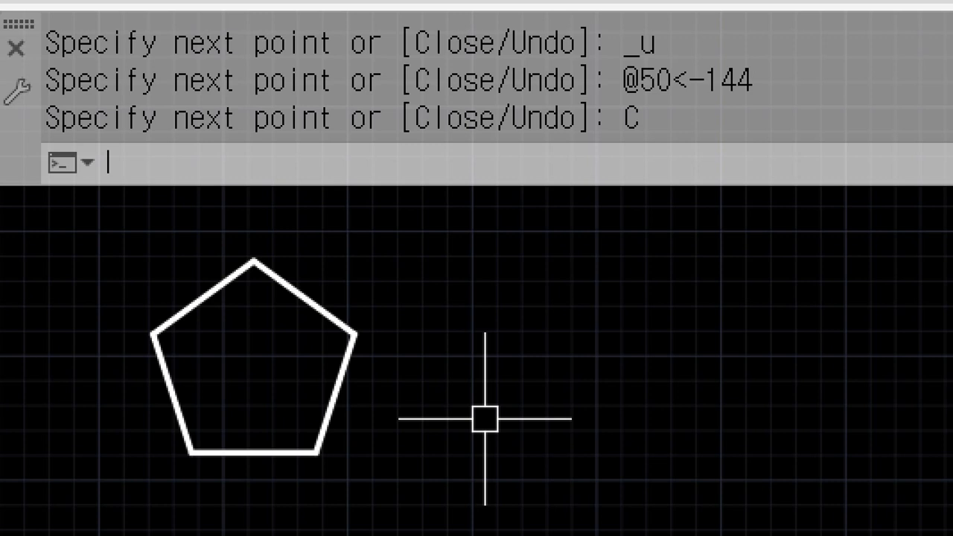
pyautogui.write('l')
pyautogui.press('Return')
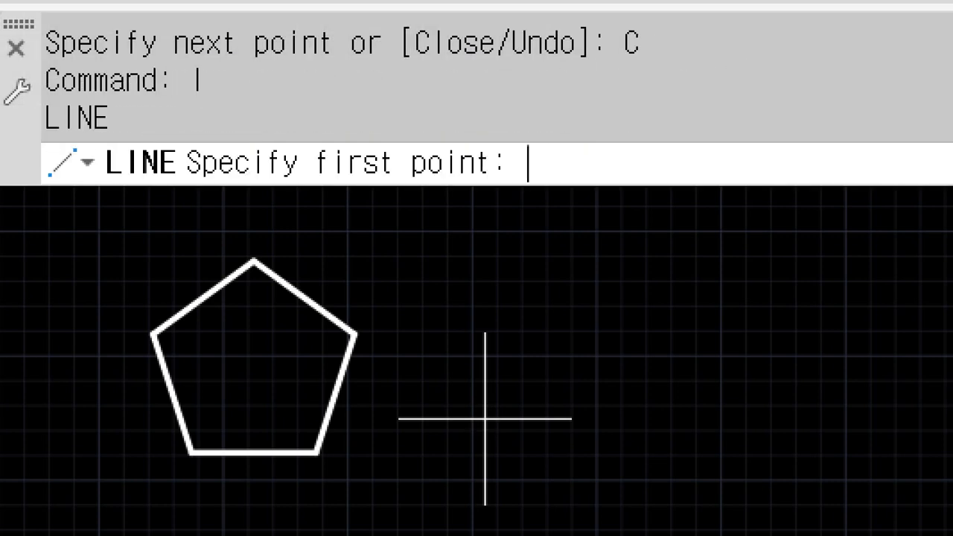
pyautogui.click(548, 431)
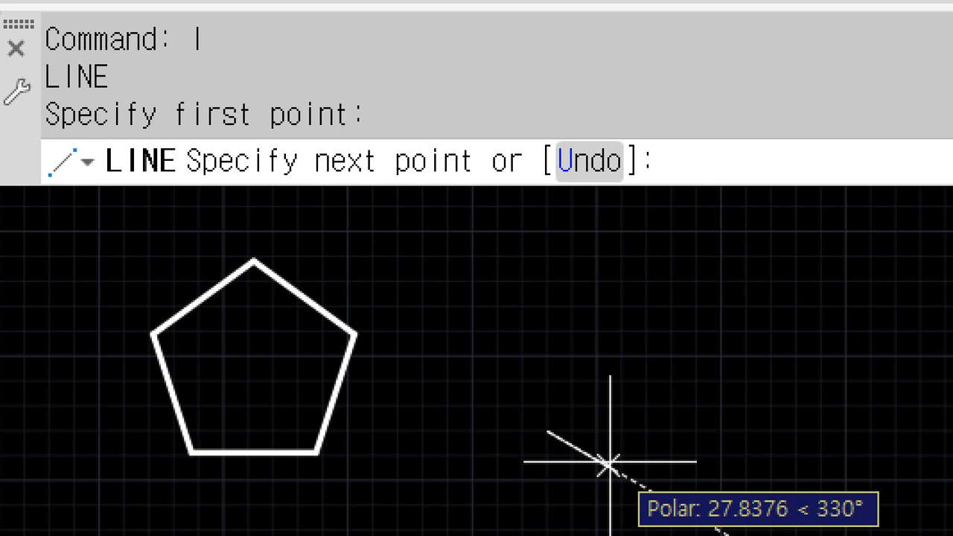
pyautogui.write('@50')
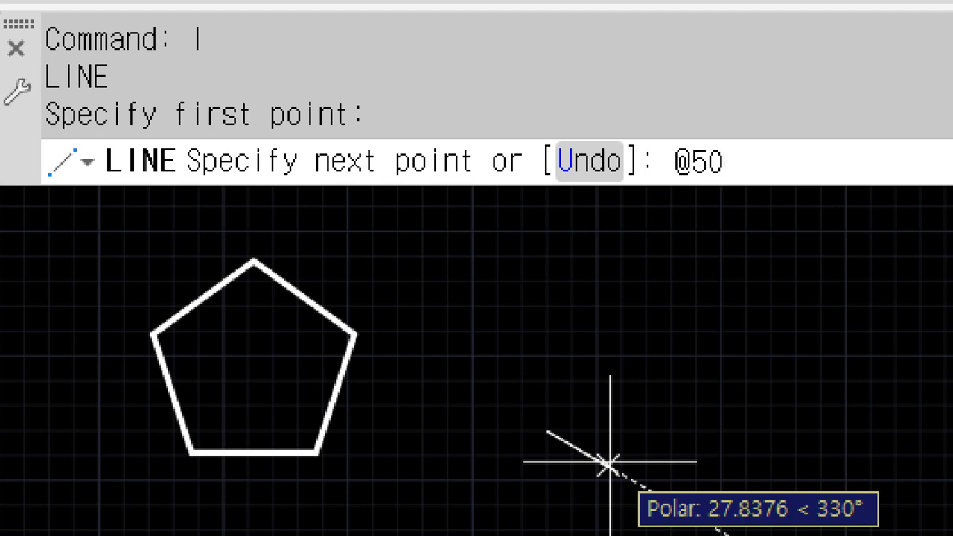
pyautogui.write('<0')
pyautogui.press('Return')
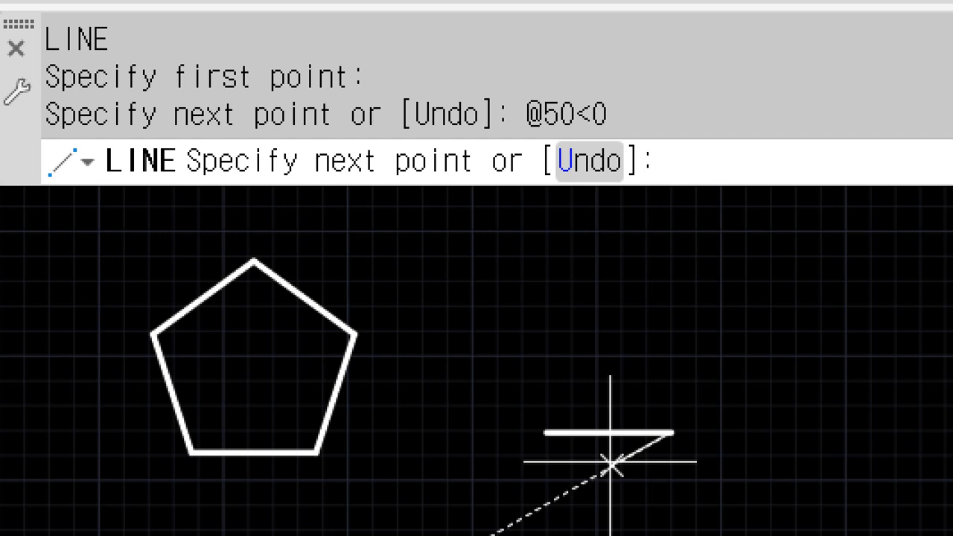
pyautogui.write('@')
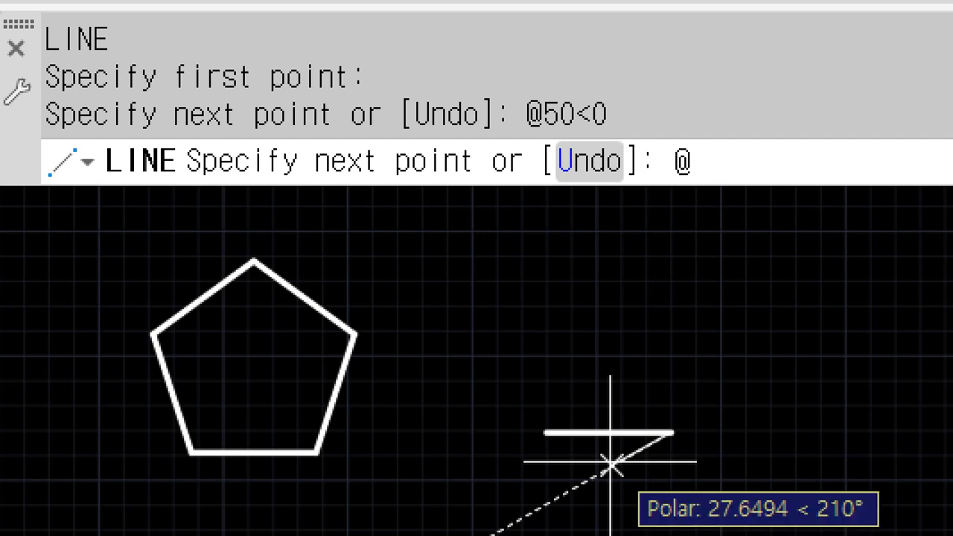
pyautogui.write('50<')
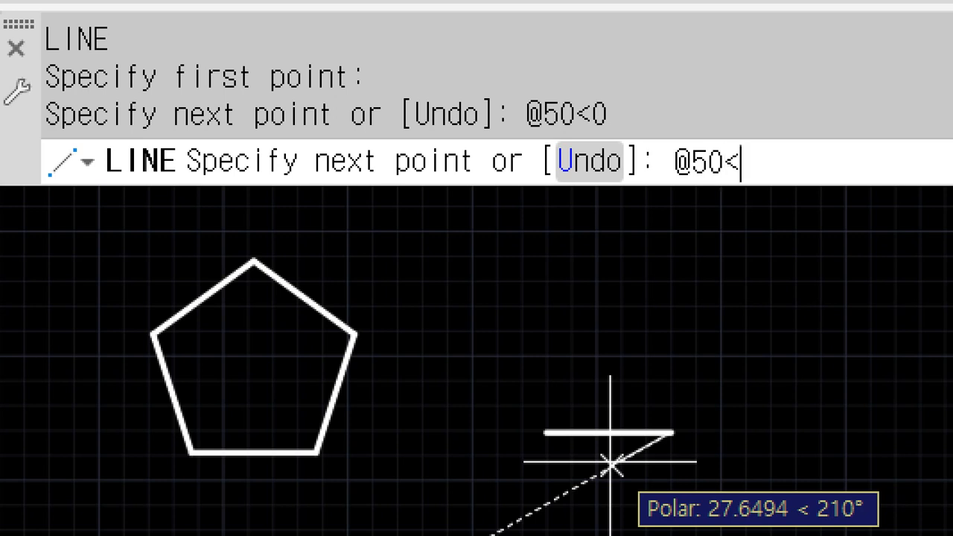
pyautogui.write('90')
pyautogui.press('Return')
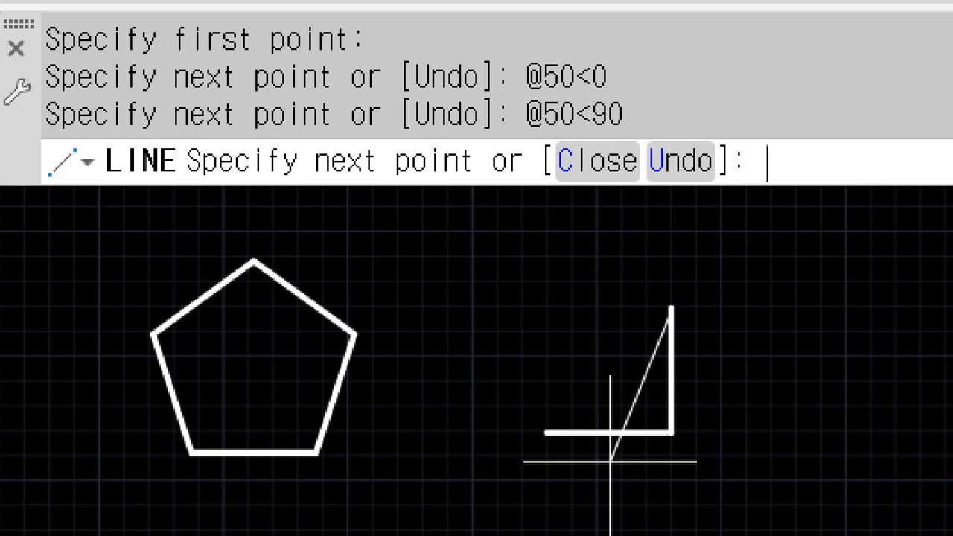
pyautogui.write('@50')
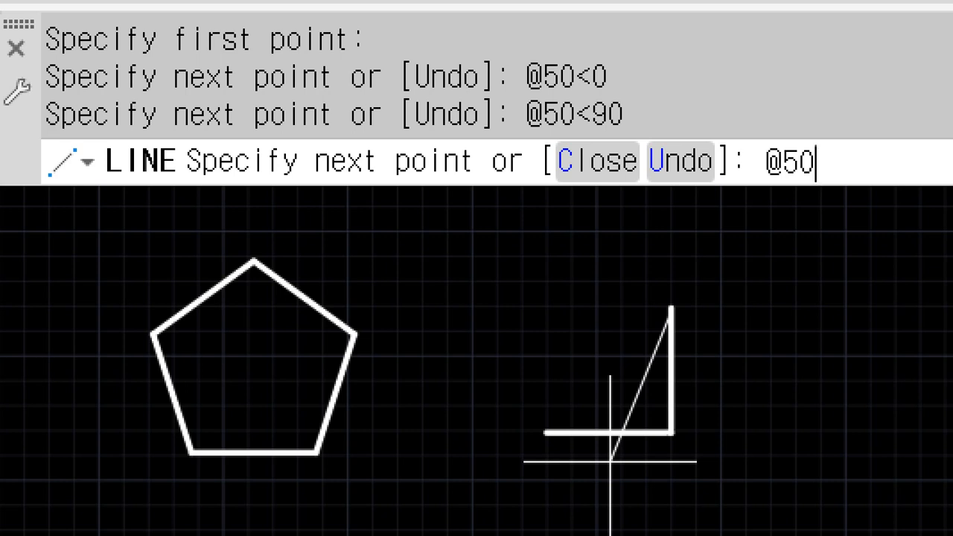
pyautogui.write('<180')
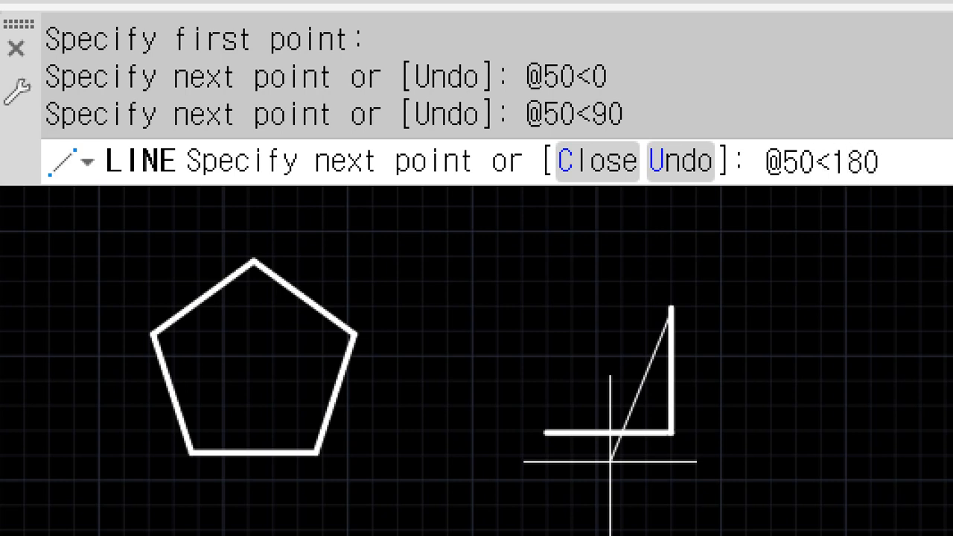
pyautogui.press('Return')
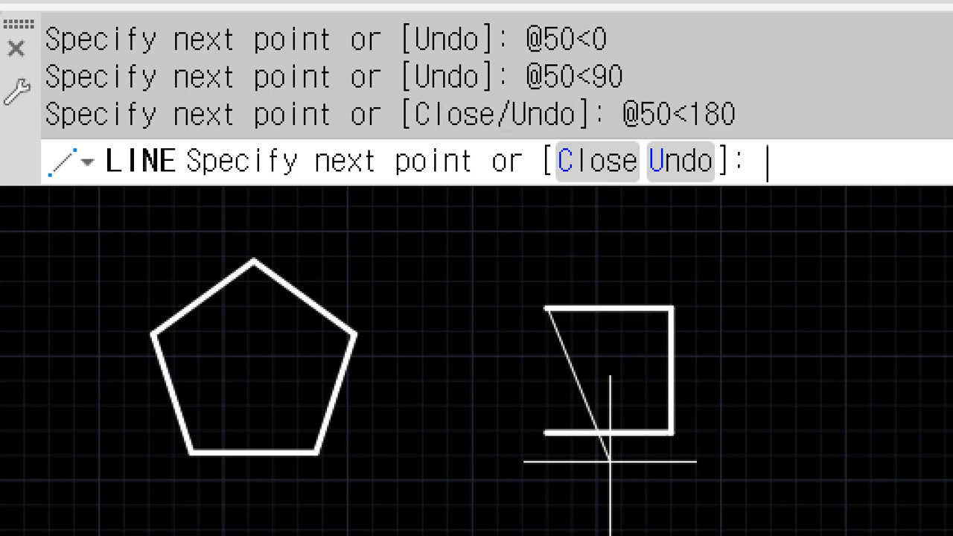
pyautogui.write('c')
pyautogui.press('Return')
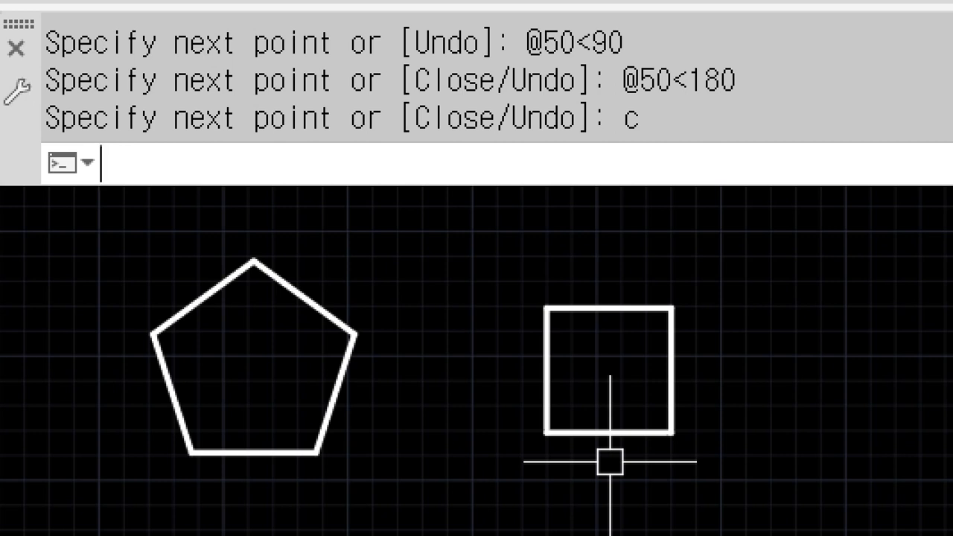
pyautogui.moveTo(593, 400); pyautogui.dragTo(213, 416, button='middle')
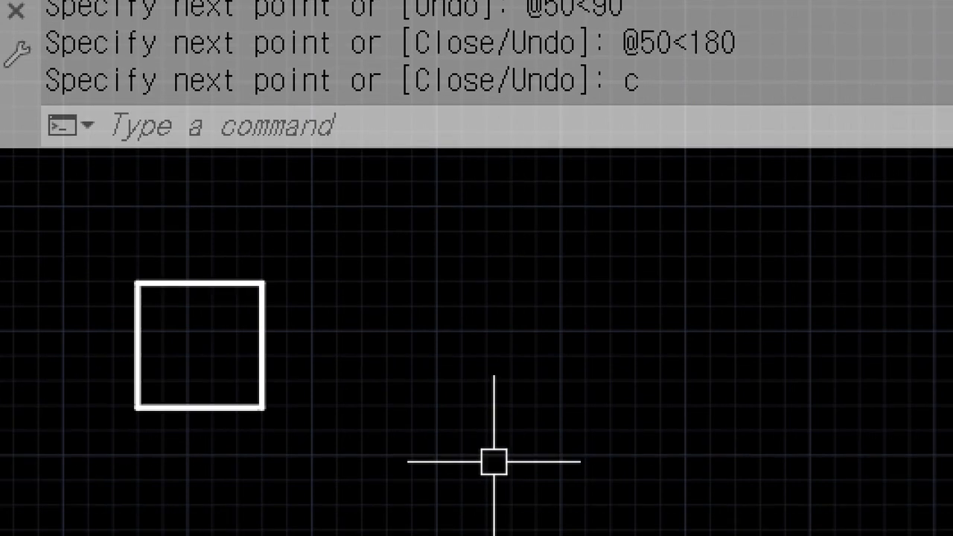
pyautogui.write('l')
pyautogui.press('Return')
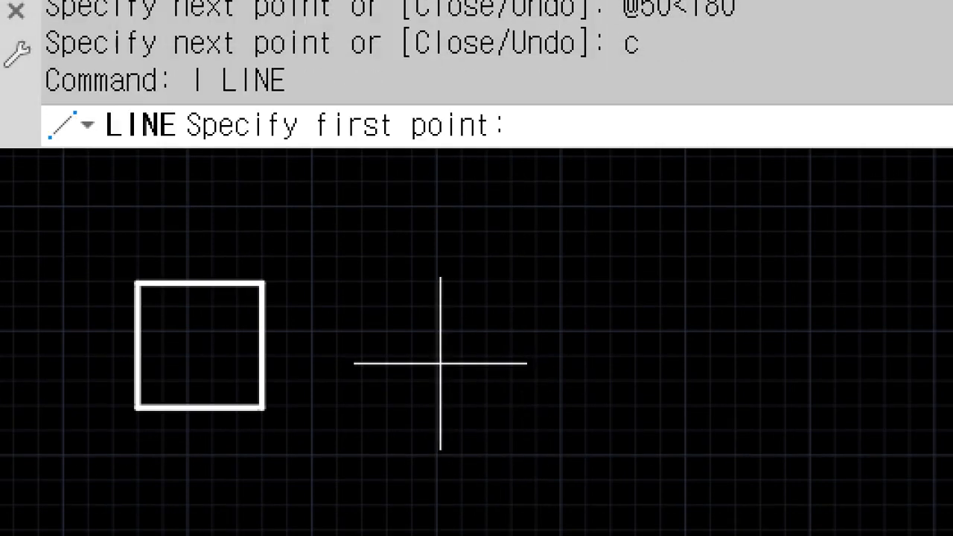
pyautogui.click(468, 405)
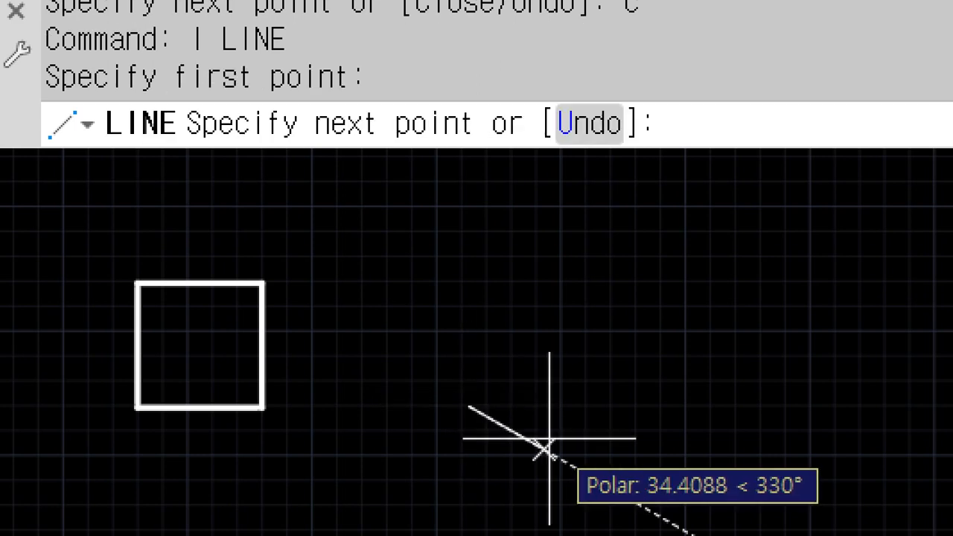
pyautogui.write('@50')
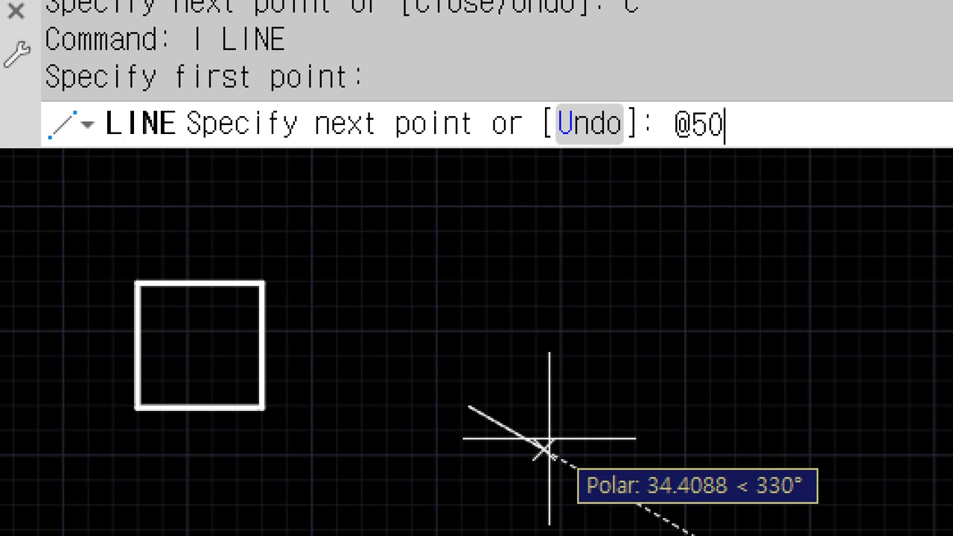
pyautogui.write('<0')
pyautogui.press('Return')
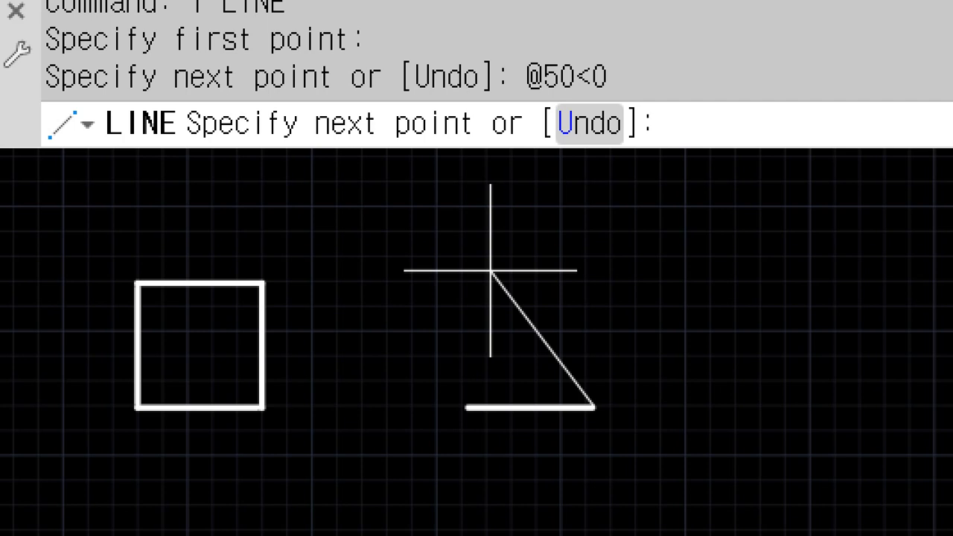
pyautogui.write('@50')
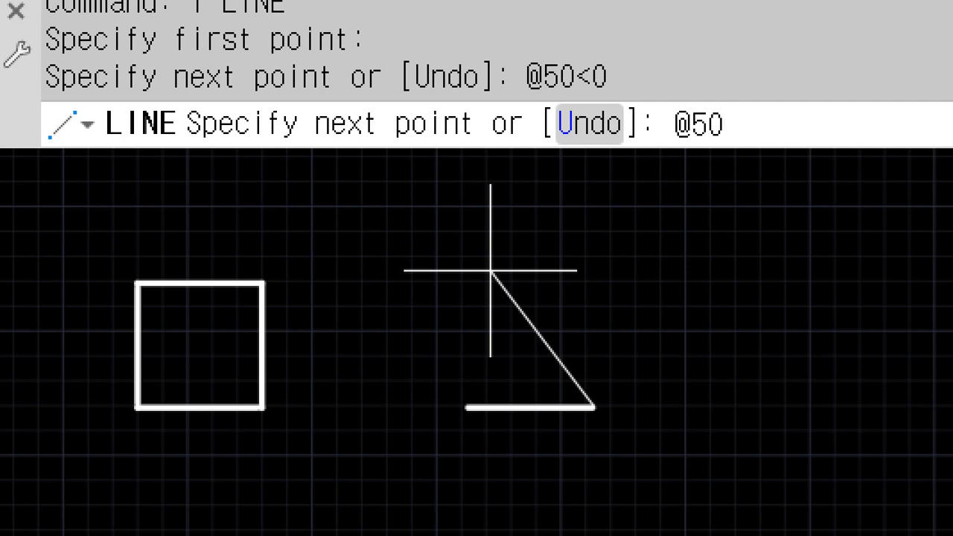
pyautogui.write('<120')
pyautogui.press('Return')
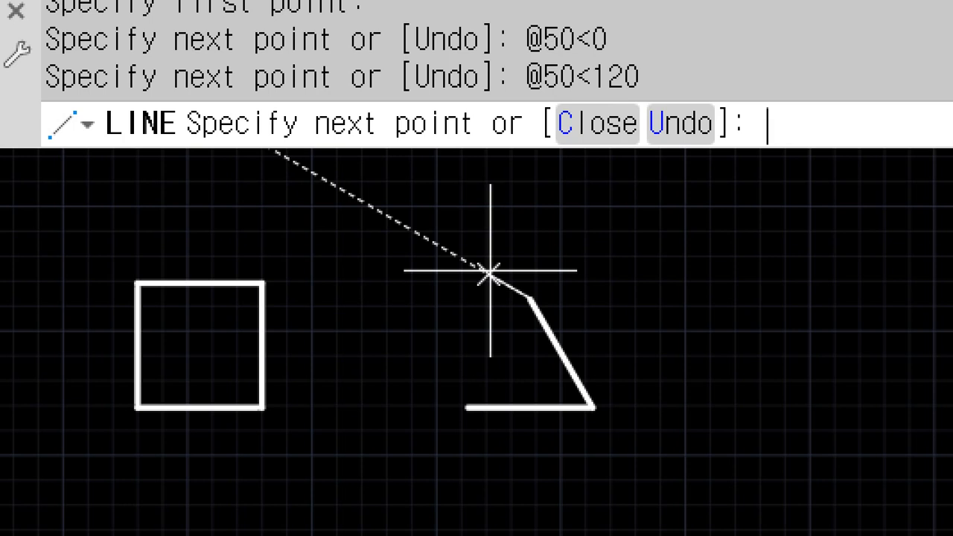
pyautogui.write('c')
pyautogui.press('Return')
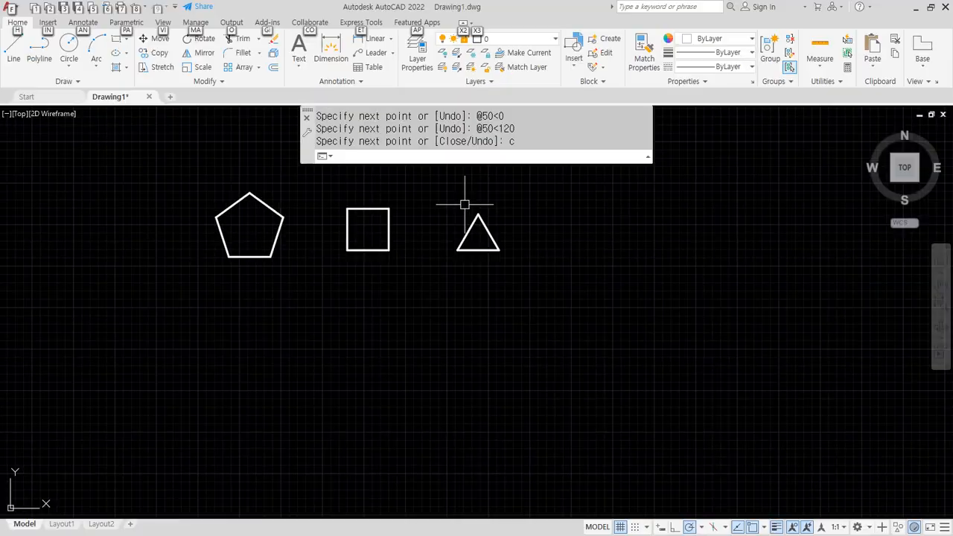
pyautogui.press('Escape')
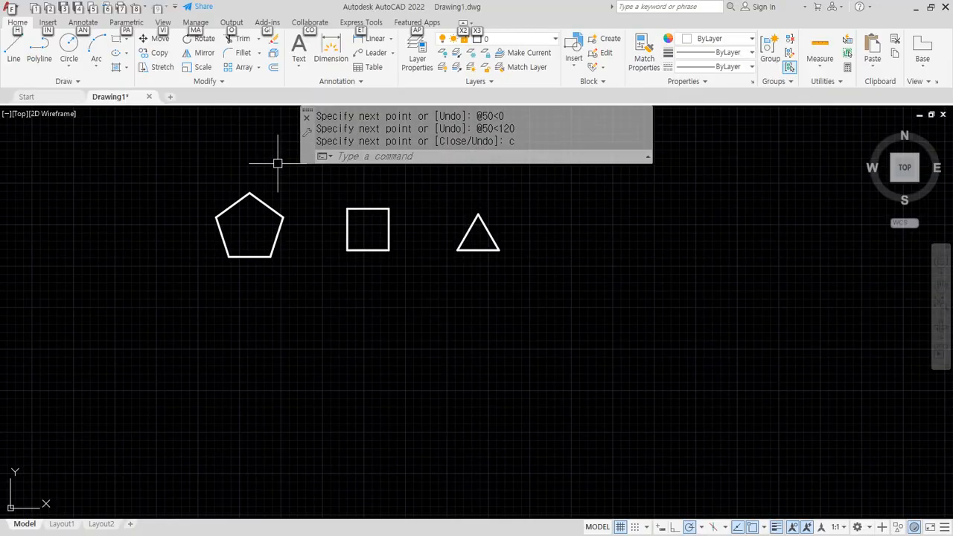
pyautogui.scroll(3, 272, 191)
pyautogui.moveTo(338, 263); pyautogui.dragTo(342, 285, button='middle')
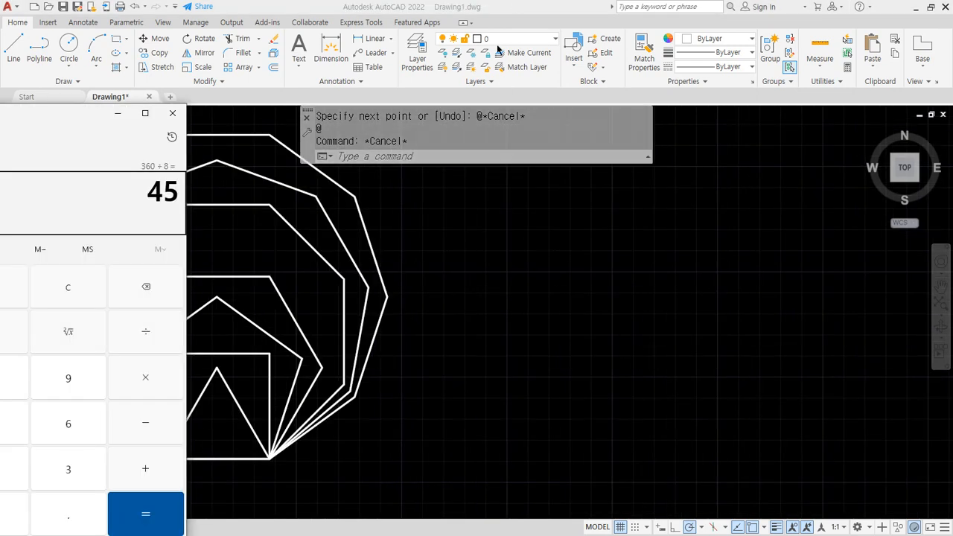
pyautogui.click(508, 8)
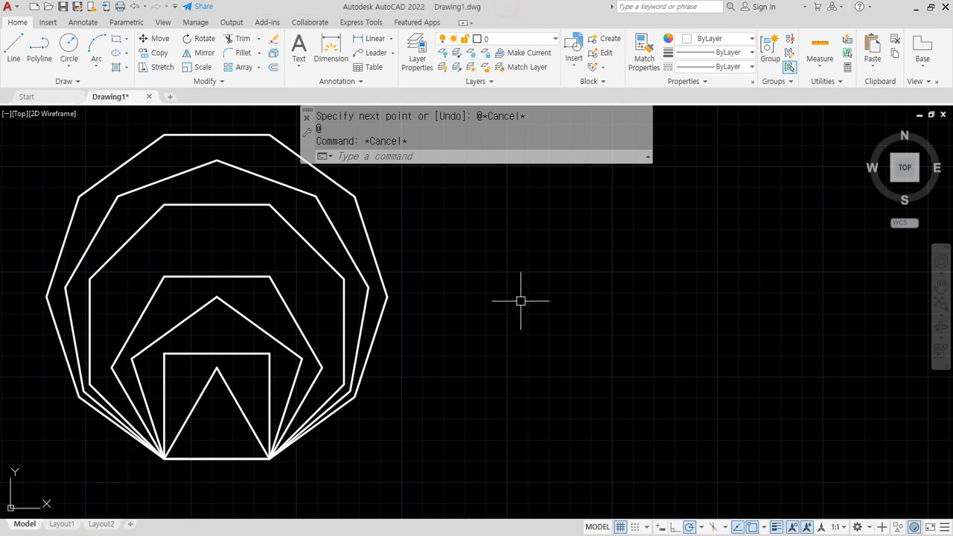
pyautogui.write('l')
pyautogui.press('Return')
pyautogui.moveTo(665, 412); pyautogui.dragTo(525, 384, button='middle')
pyautogui.click(546, 392)
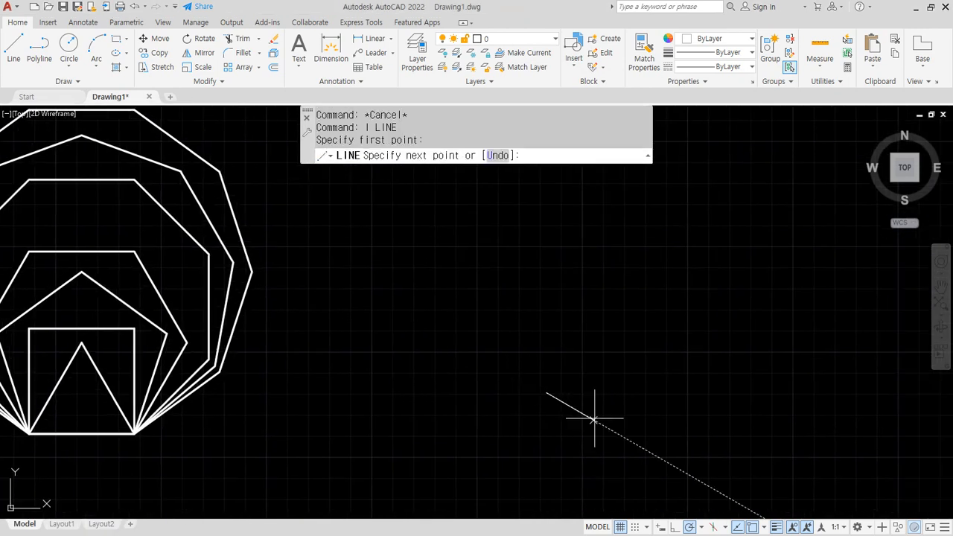
pyautogui.write('@50<0')
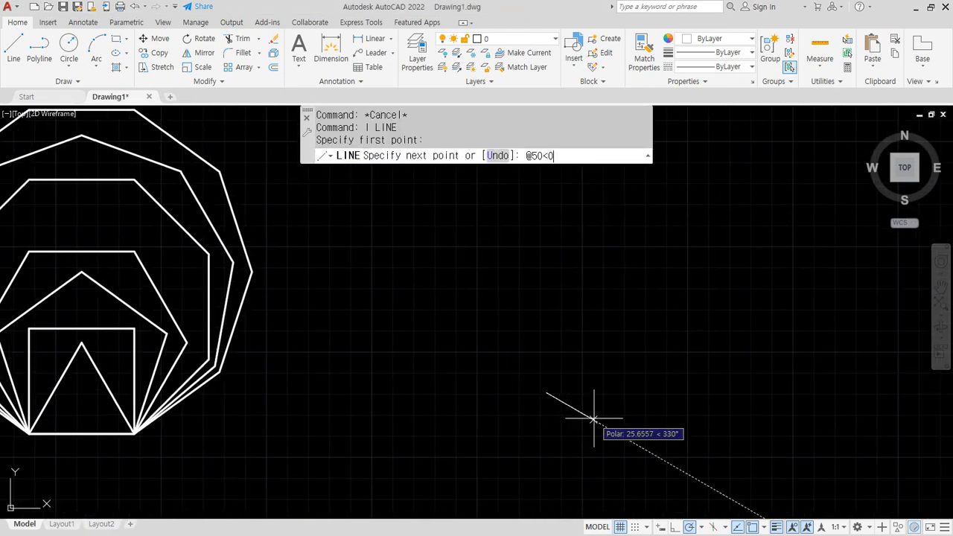
pyautogui.press('Return')
pyautogui.write('@50')
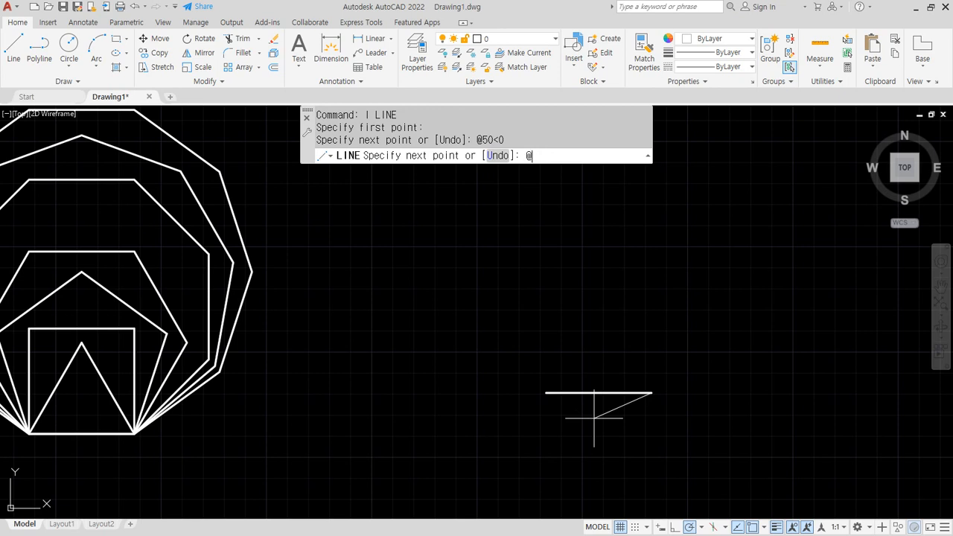
pyautogui.write('<45')
pyautogui.press('Return')
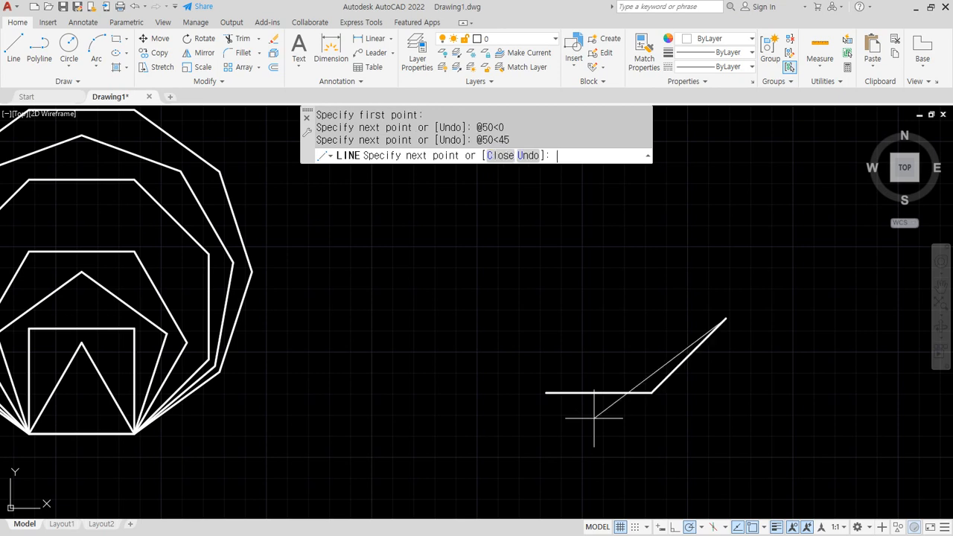
pyautogui.write('@50<')
pyautogui.write('90')
pyautogui.press('Return')
pyautogui.write('@')
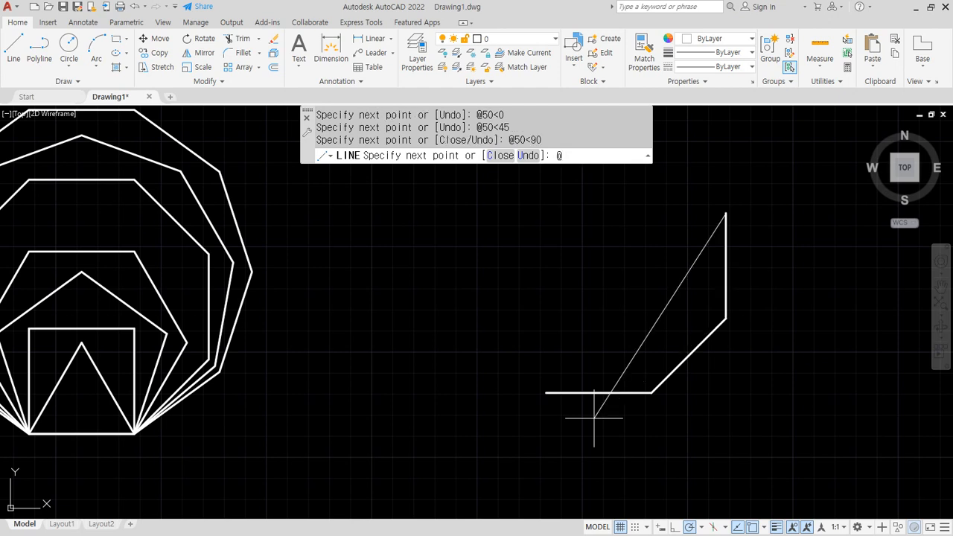
pyautogui.write('50<')
pyautogui.write('135')
pyautogui.press('Return')
pyautogui.scroll(2, 591, 409)
pyautogui.scroll(-3, 589, 406)
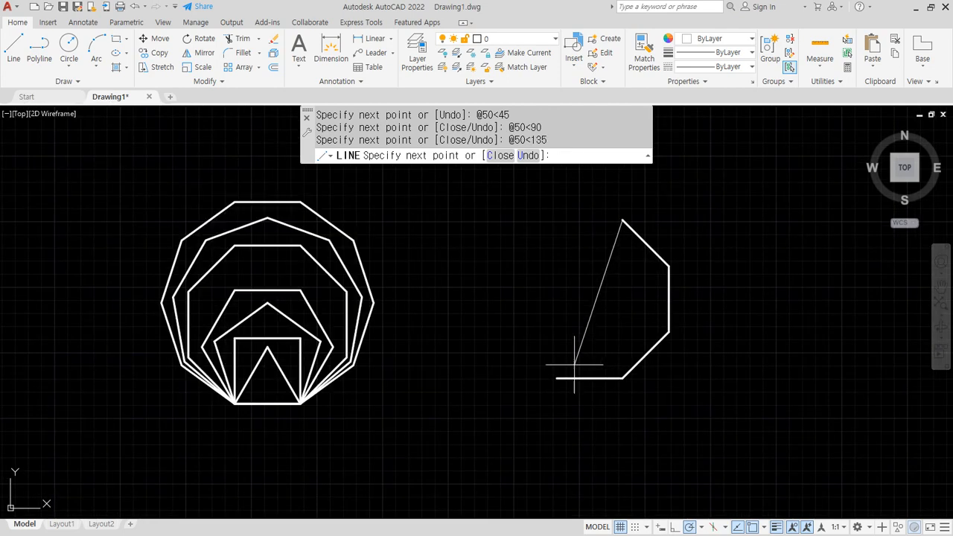
pyautogui.write('@50<')
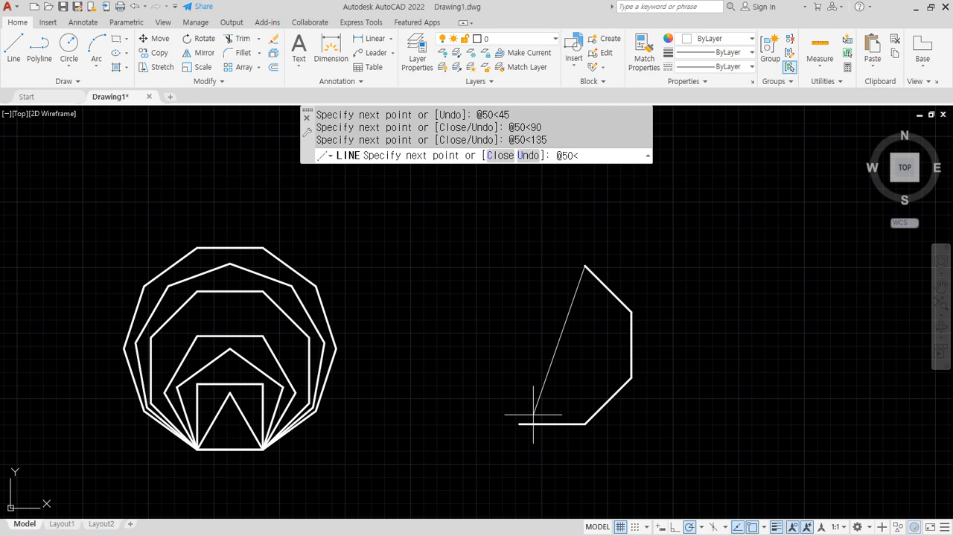
pyautogui.write('180')
pyautogui.press('Return')
pyautogui.write('@')
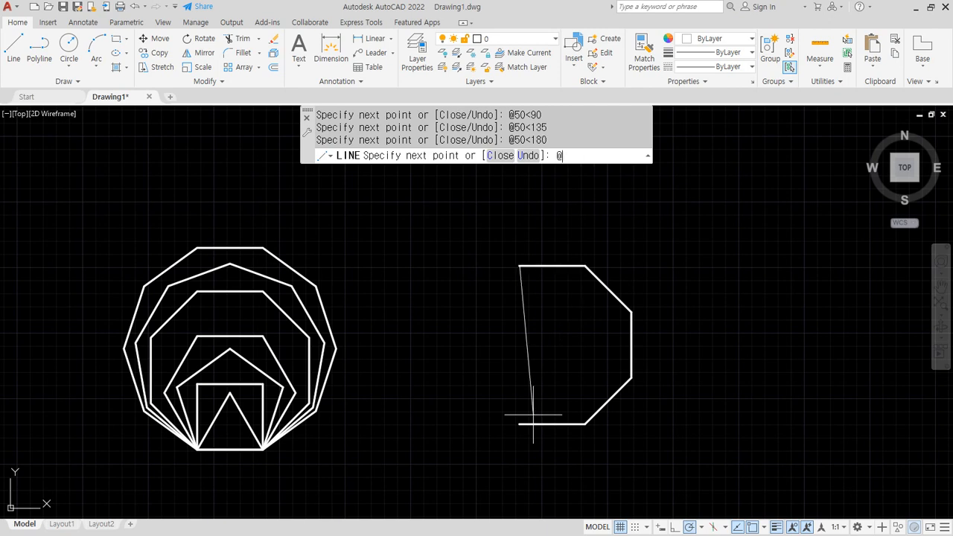
pyautogui.write('50<')
pyautogui.write('225')
pyautogui.press('Return')
pyautogui.write('@')
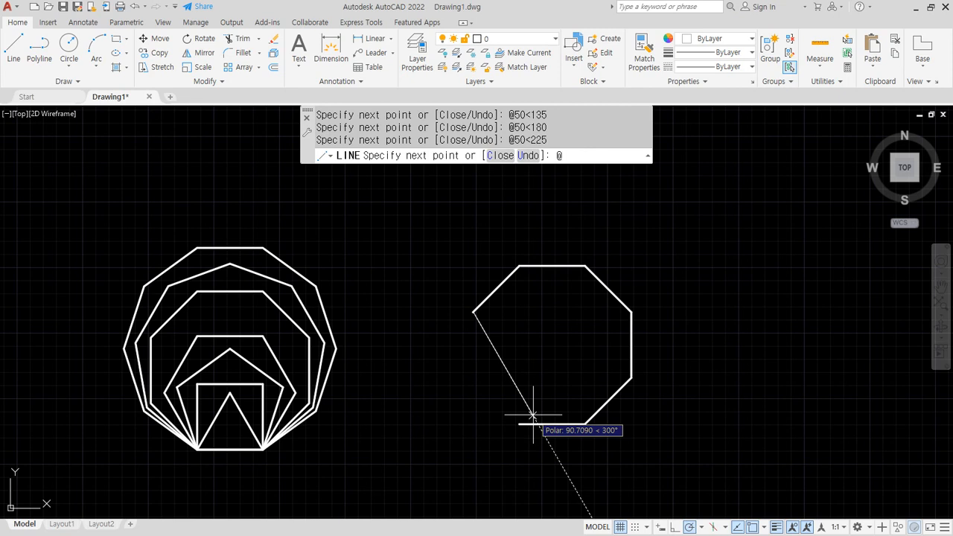
pyautogui.write('50<270')
pyautogui.press('Return')
pyautogui.write('c')
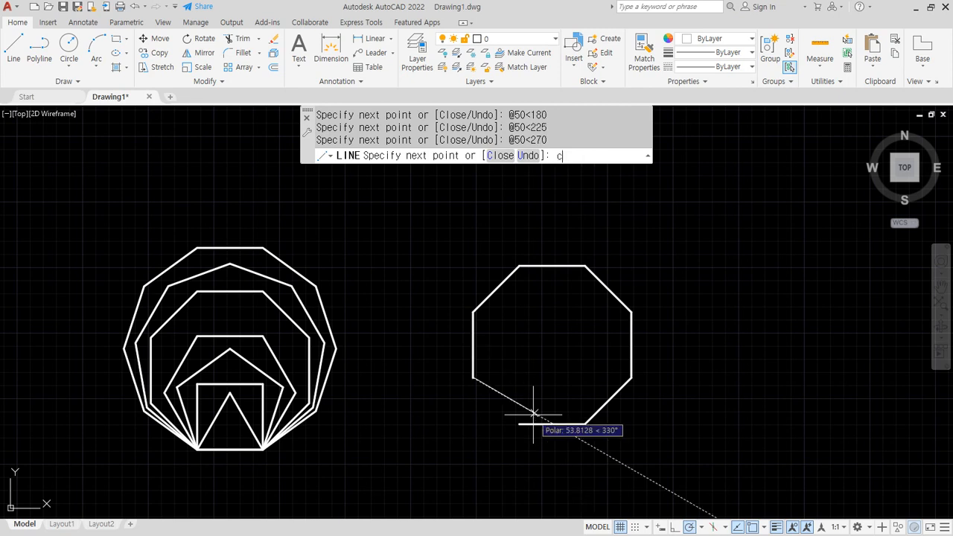
pyautogui.press('Return')
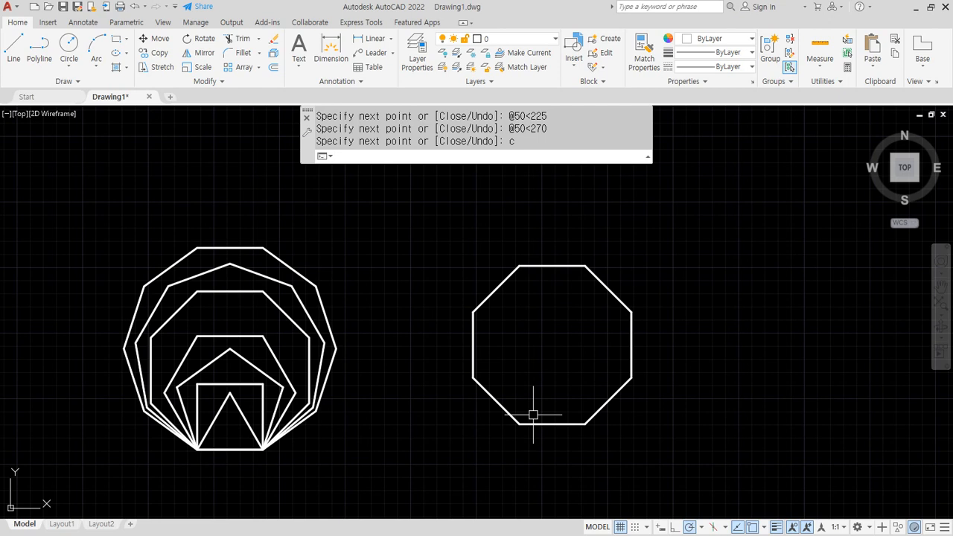
# Turn on Ortho mode and draw a single horizontal line in the empty area beside the octagon
pyautogui.moveTo(622, 400)
pyautogui.mouseDown(button='middle')
pyautogui.moveTo(469, 355)
pyautogui.moveTo(424, 353)
pyautogui.mouseUp(button='middle')
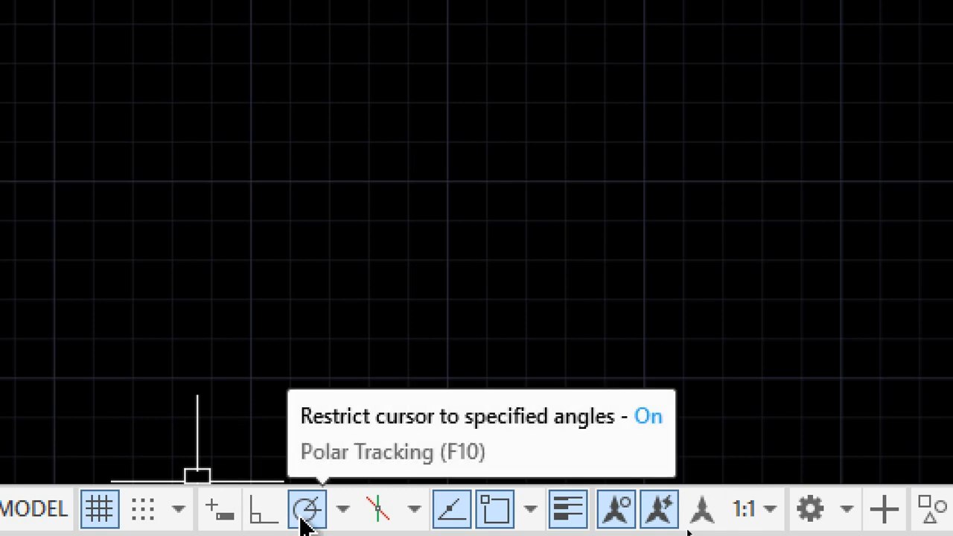
pyautogui.click(259, 520)
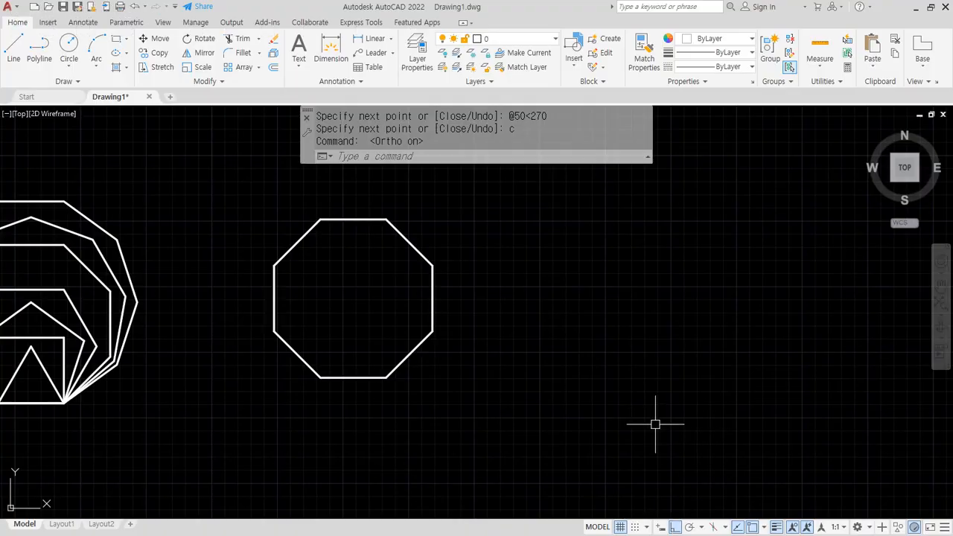
pyautogui.write('l')
pyautogui.press('Return')
pyautogui.click(570, 340)
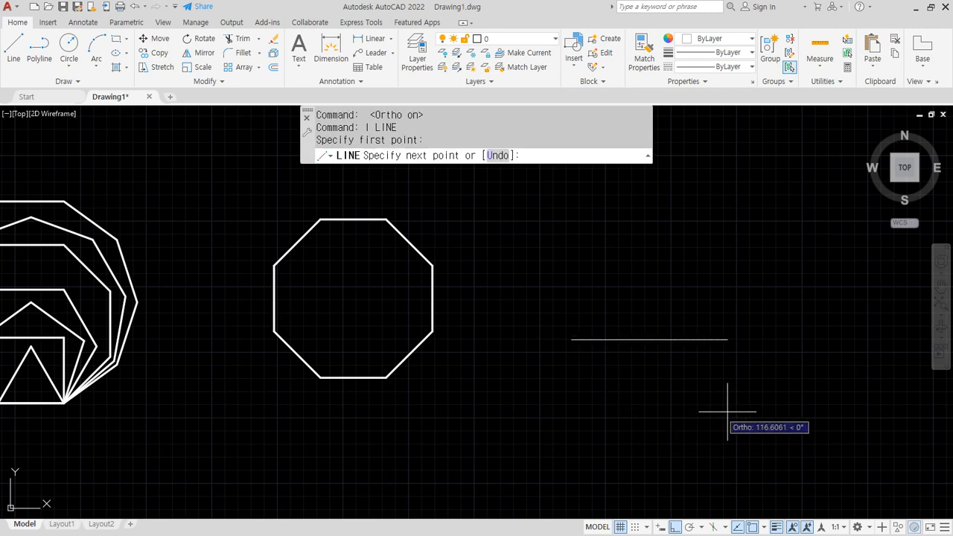
pyautogui.click(793, 409)
pyautogui.press('Return')
pyautogui.press('Return')
# Draw a connected stepped chain of six alternating vertical and horizontal lines across the horizontal line using Ortho
pyautogui.click(726, 232)
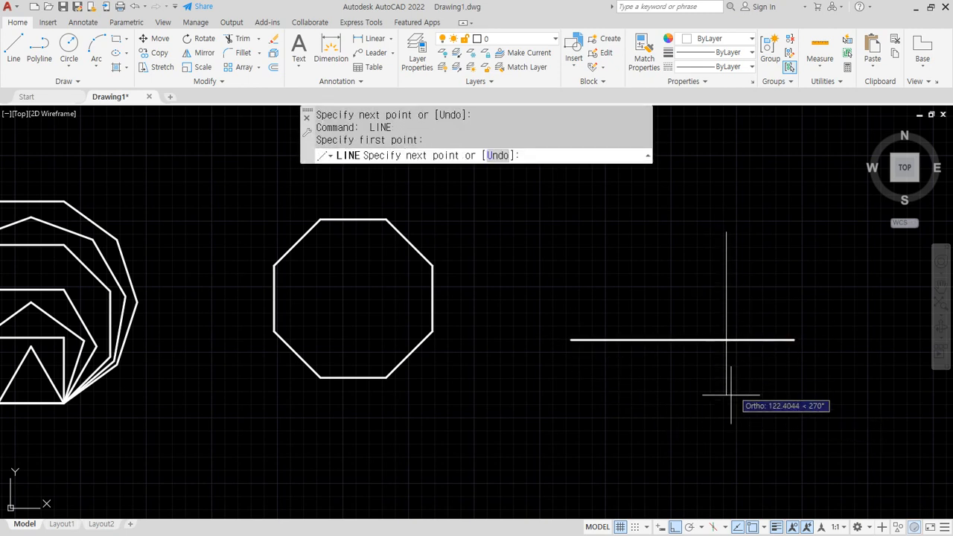
pyautogui.click(725, 405)
pyautogui.click(649, 403)
pyautogui.click(649, 265)
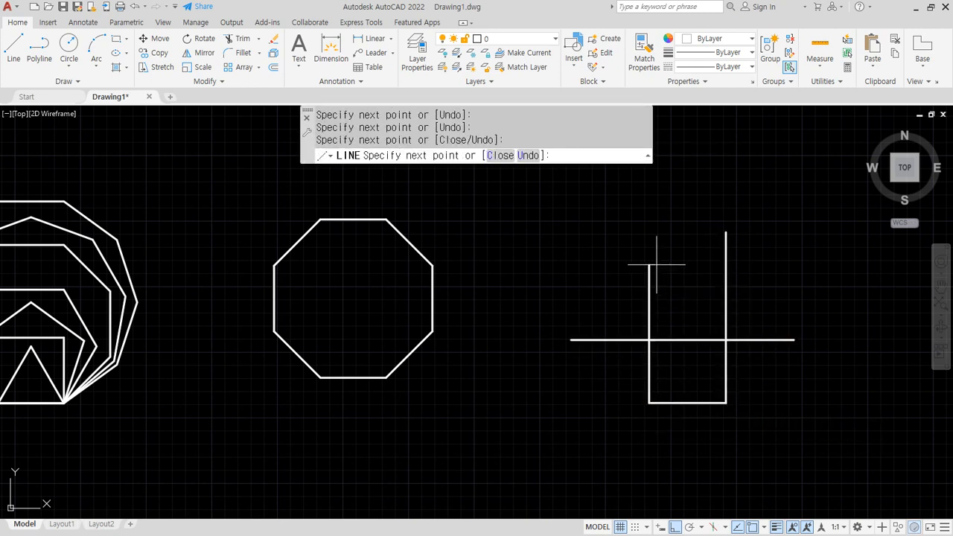
pyautogui.click(514, 265)
pyautogui.click(514, 401)
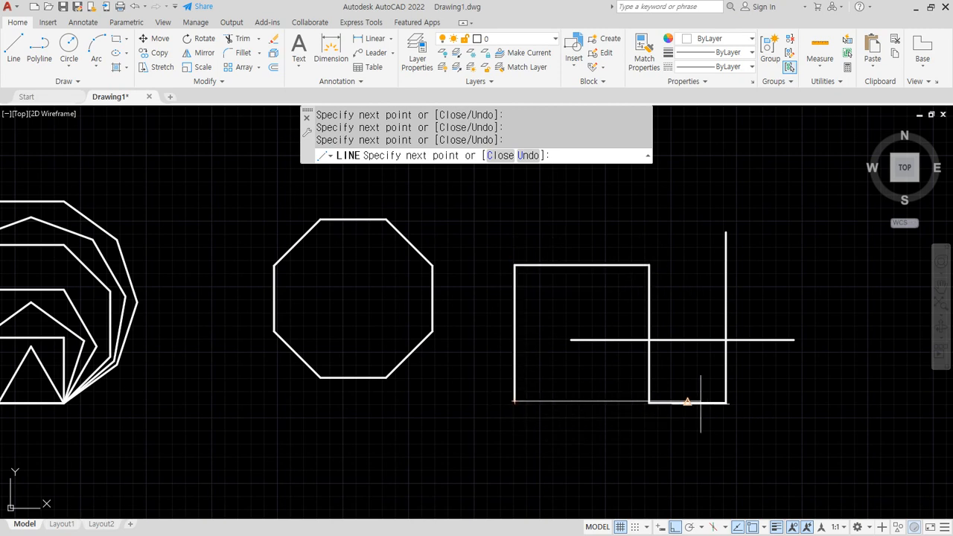
pyautogui.click(825, 401)
pyautogui.press('Return')
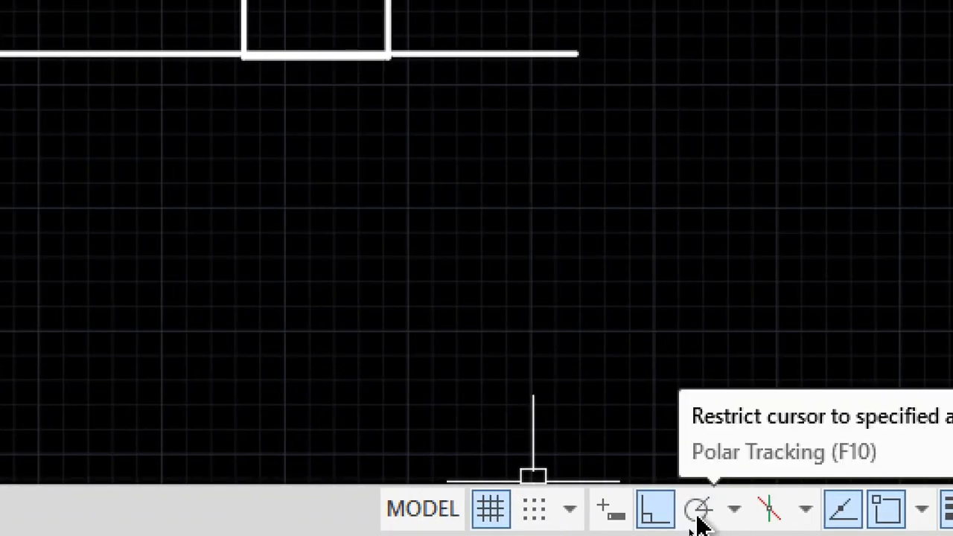
# Turn on Polar Tracking and set its angle increment to 45, 90, 135, 180
pyautogui.click(698, 509)
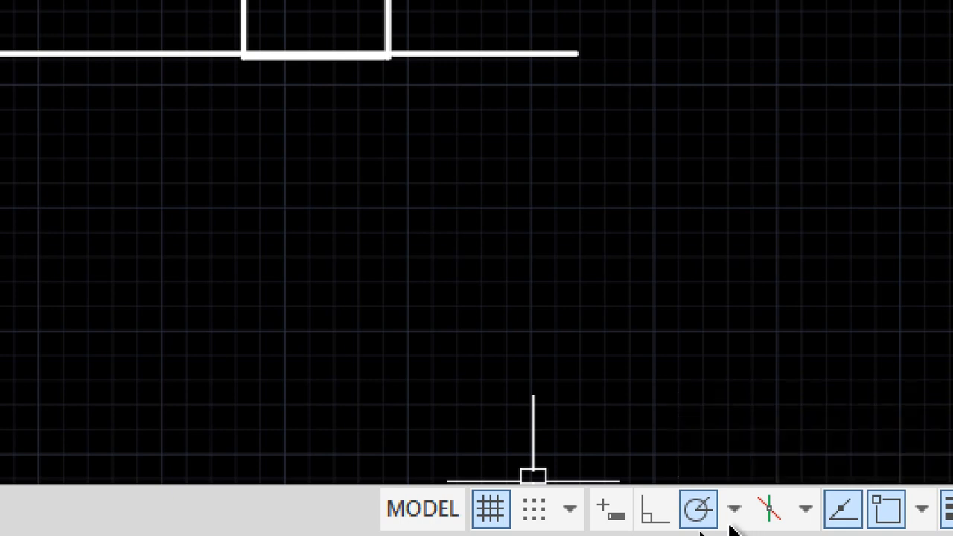
pyautogui.click(733, 511)
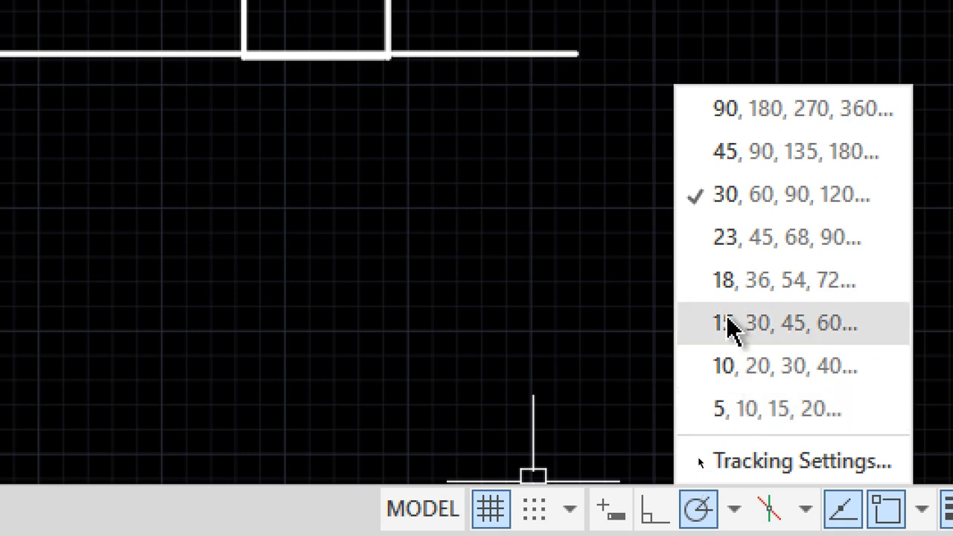
pyautogui.click(715, 152)
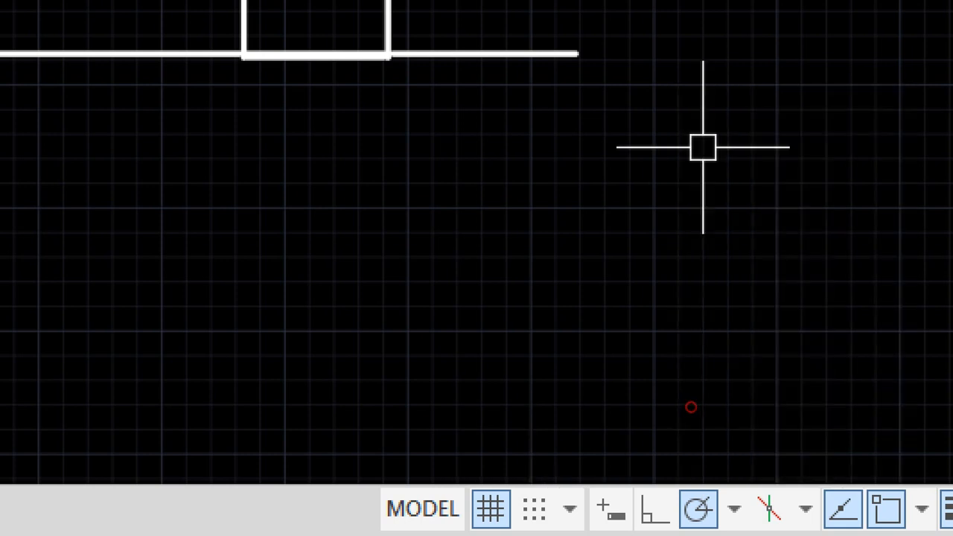
pyautogui.click(734, 509)
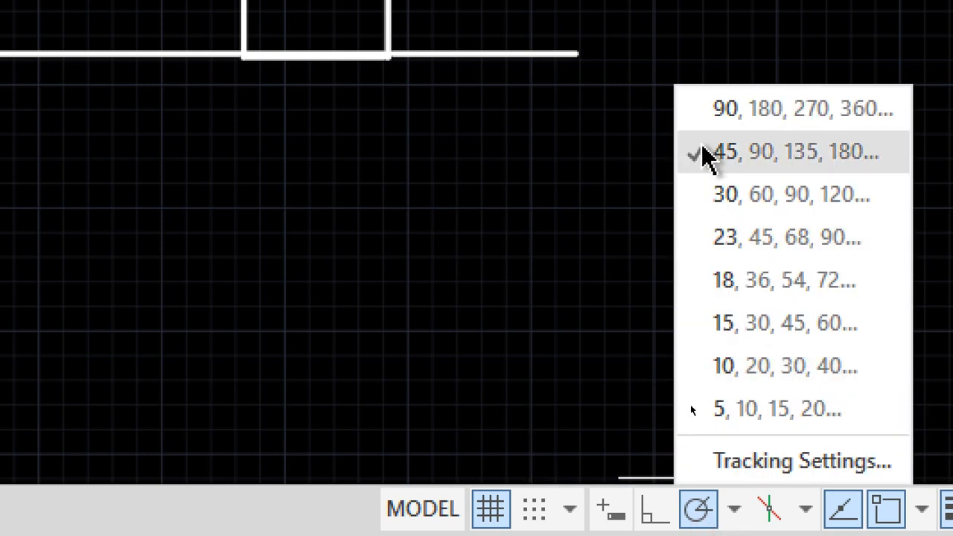
pyautogui.click(378, 195)
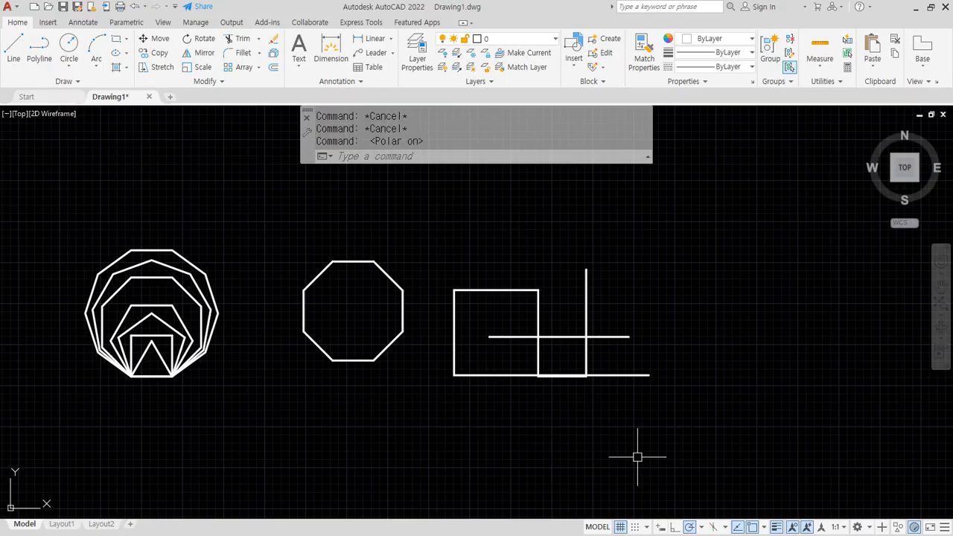
# Erase the octagon and all the Ortho practice lines, keeping the nested polygons
pyautogui.moveTo(657, 421); pyautogui.dragTo(569, 422, button='middle')
pyautogui.click(648, 425)
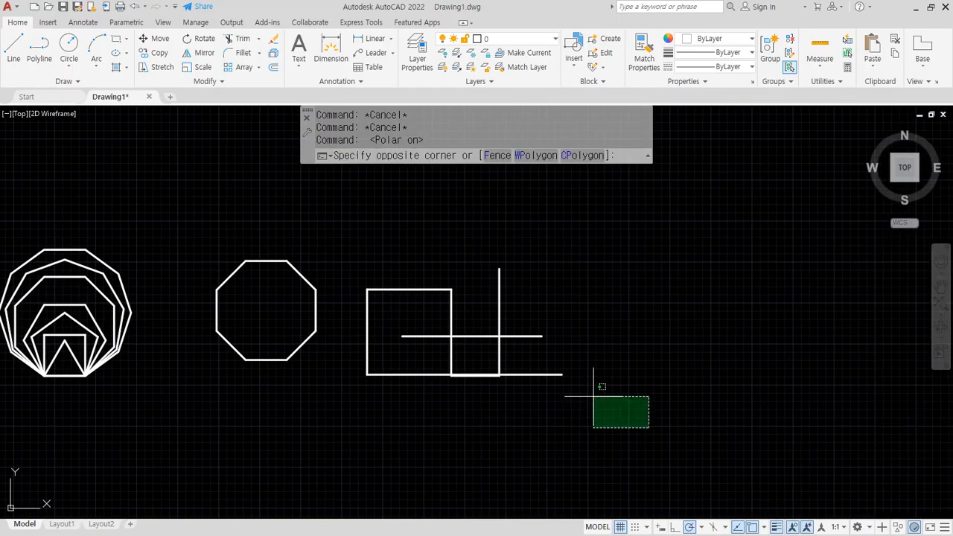
pyautogui.click(180, 238)
pyautogui.write('e')
pyautogui.press('Return')
pyautogui.write('l')
pyautogui.press('Return')
pyautogui.click(311, 305)
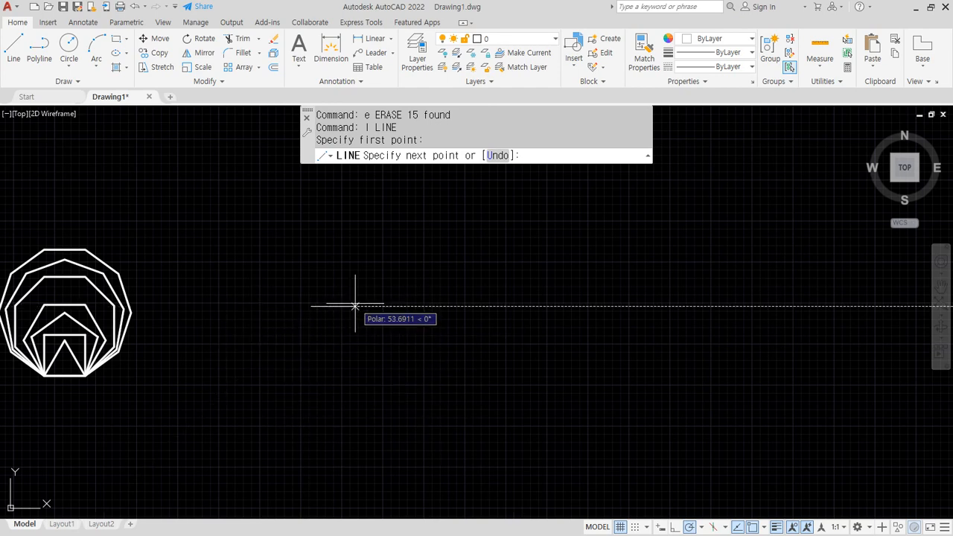
pyautogui.scroll(4, 355, 303)
pyautogui.press('Escape')
pyautogui.press('Escape')
# Draw a 100-unit line sloping gently up to the right, aiming it freely and entering only its length
pyautogui.press('Return')
pyautogui.click(225, 332)
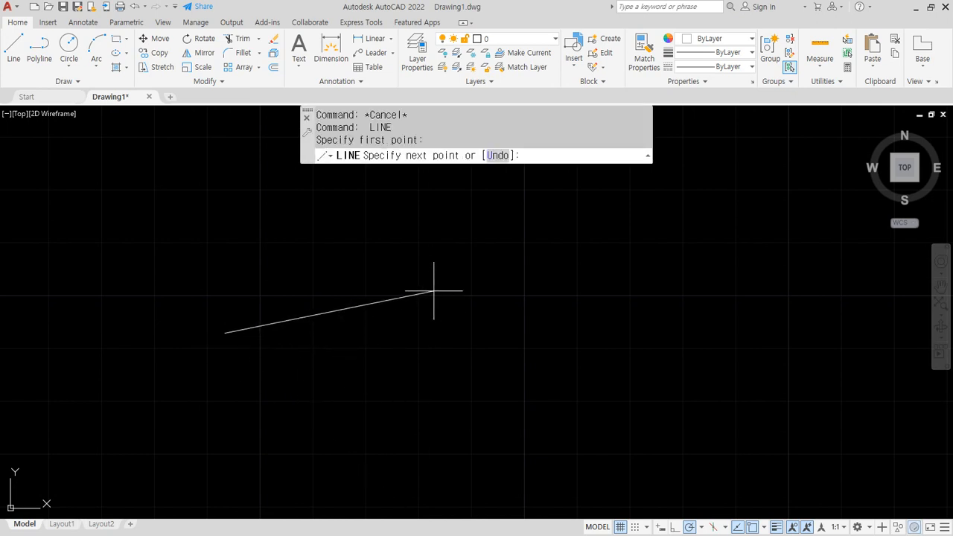
pyautogui.moveTo(444, 320)
pyautogui.mouseDown()
pyautogui.moveTo(406, 294)
pyautogui.moveTo(484, 271)
pyautogui.moveTo(456, 320)
pyautogui.moveTo(444, 253)
pyautogui.mouseUp()
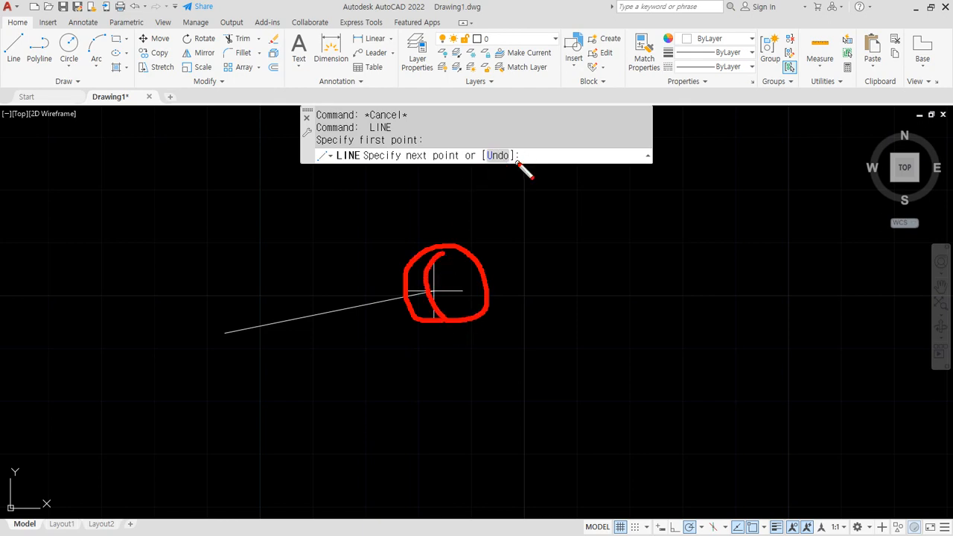
pyautogui.moveTo(517, 163); pyautogui.dragTo(561, 168)
pyautogui.press('Escape')
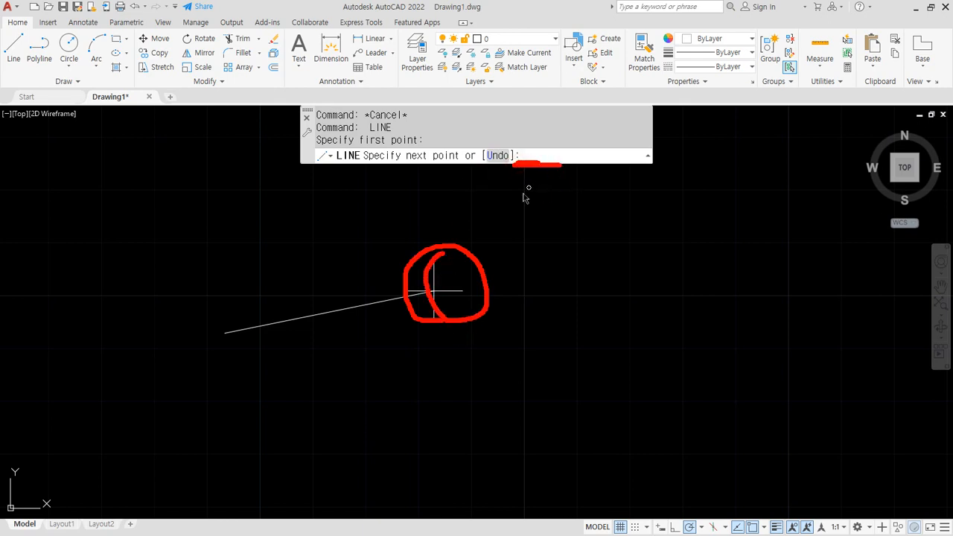
pyautogui.write('00')
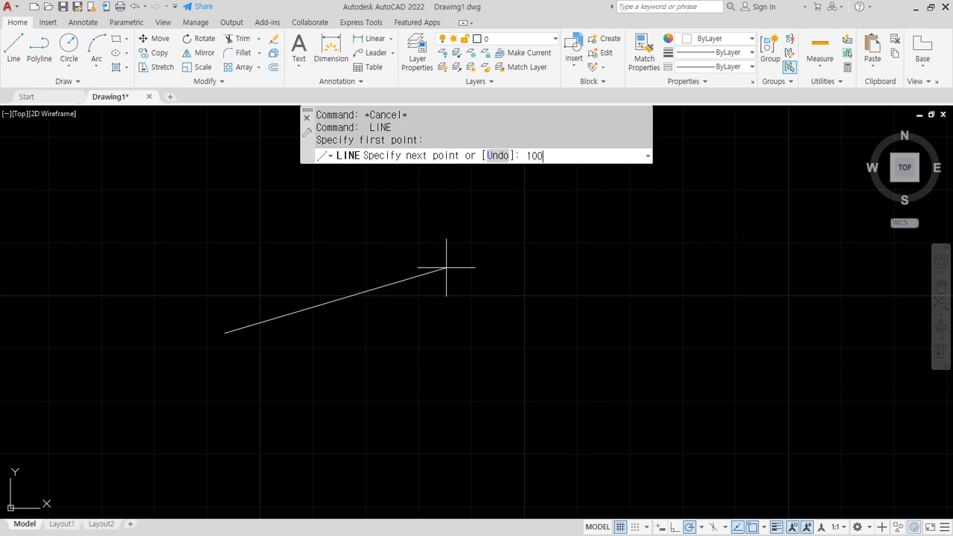
pyautogui.press('Return')
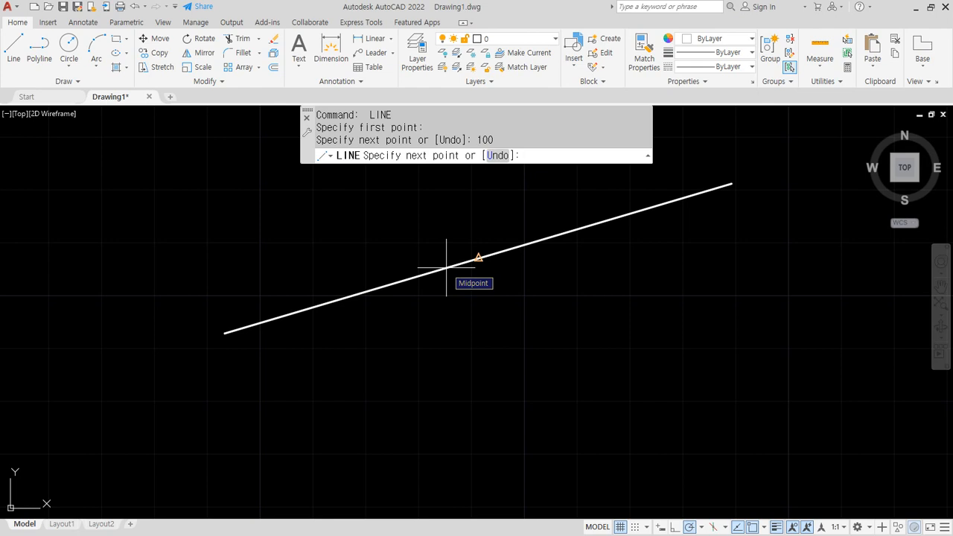
# Continue from the line's upper end with a second freely aimed 100-unit segment rising to the right
pyautogui.scroll(-4, 577, 274)
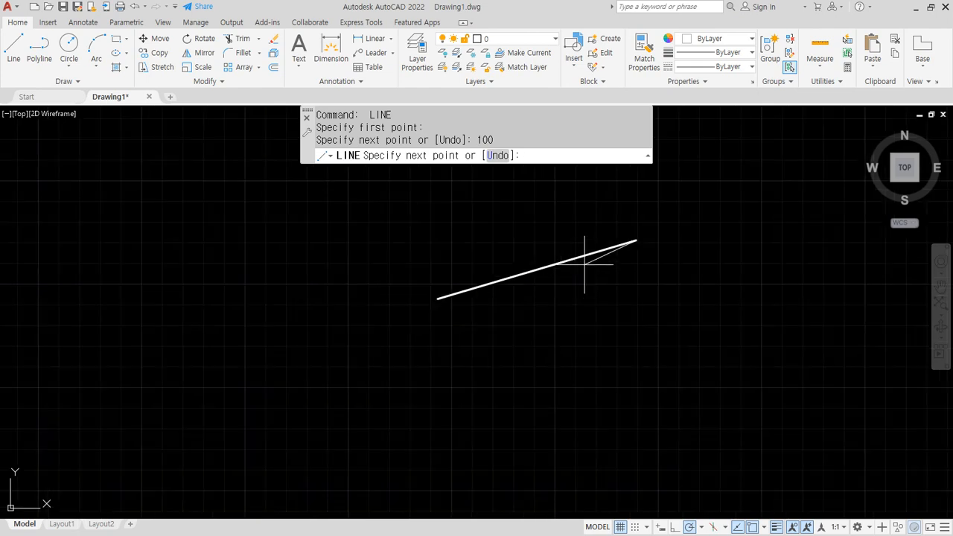
pyautogui.moveTo(606, 251); pyautogui.dragTo(394, 281, button='middle')
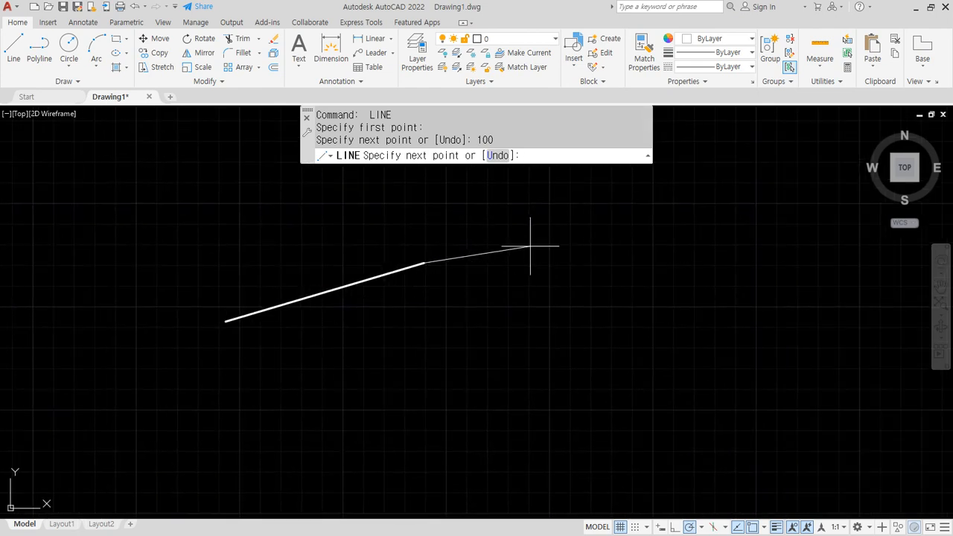
pyautogui.moveTo(531, 250); pyautogui.dragTo(442, 264, button='middle')
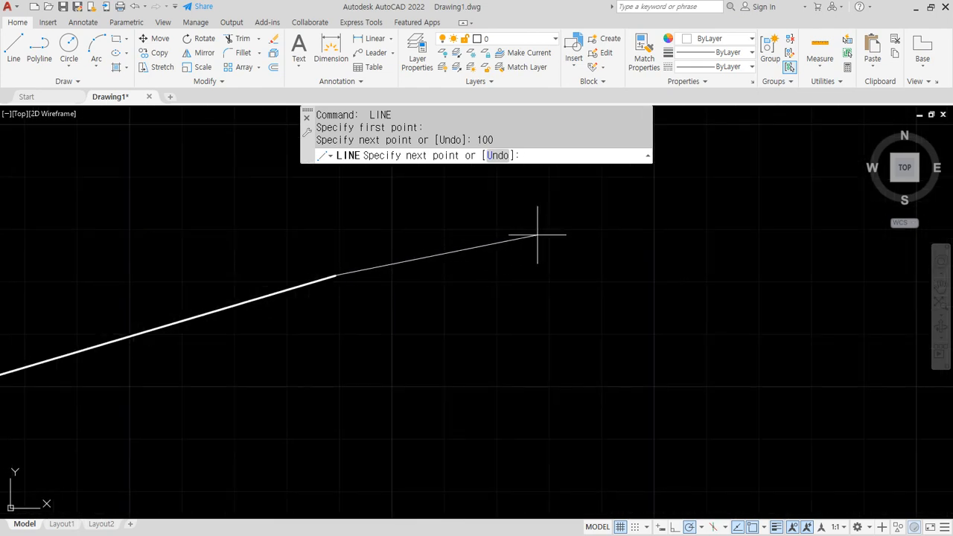
pyautogui.write('100')
pyautogui.press('Return')
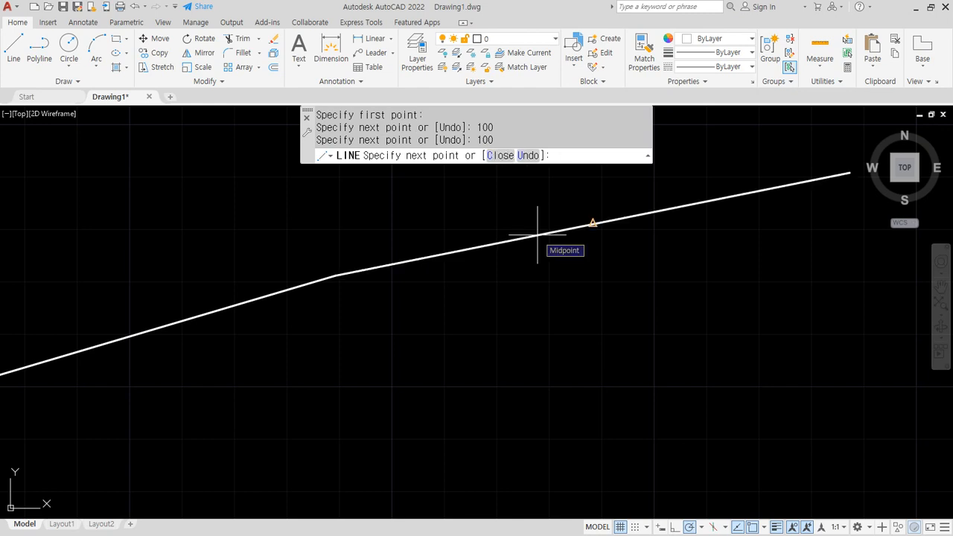
# Add a 50-unit segment sloping down to the right and end the line chain
pyautogui.scroll(-4, 538, 234)
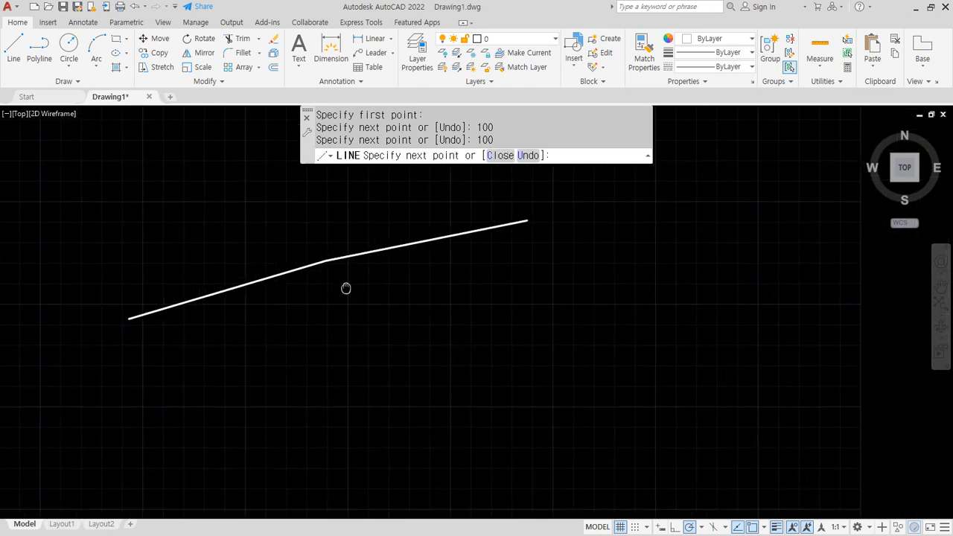
pyautogui.moveTo(346, 283); pyautogui.dragTo(291, 299, button='middle')
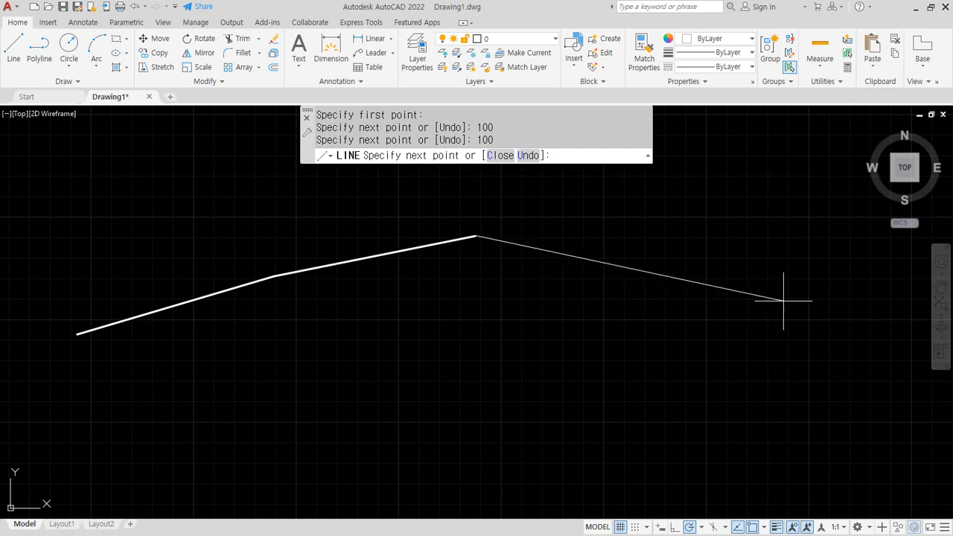
pyautogui.write('50')
pyautogui.press('Return')
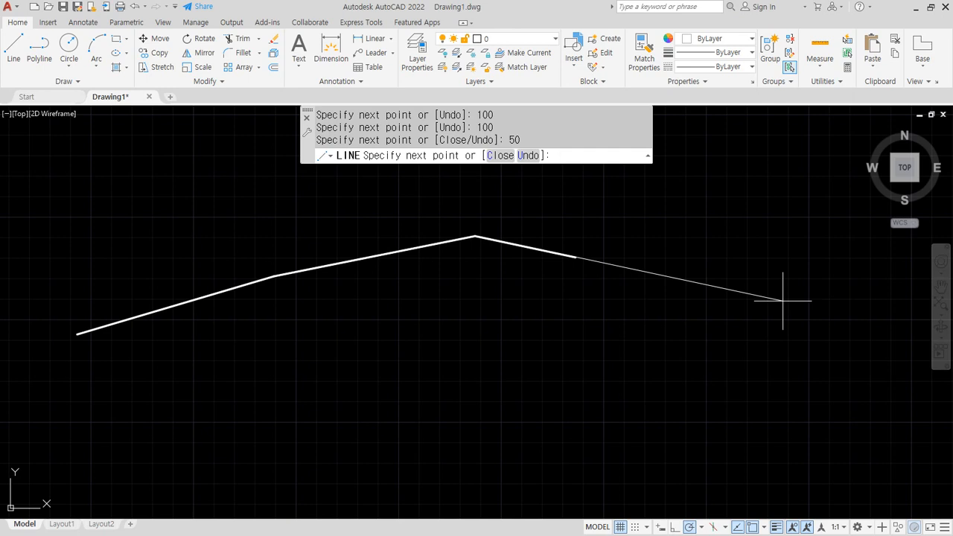
pyautogui.press('Escape')
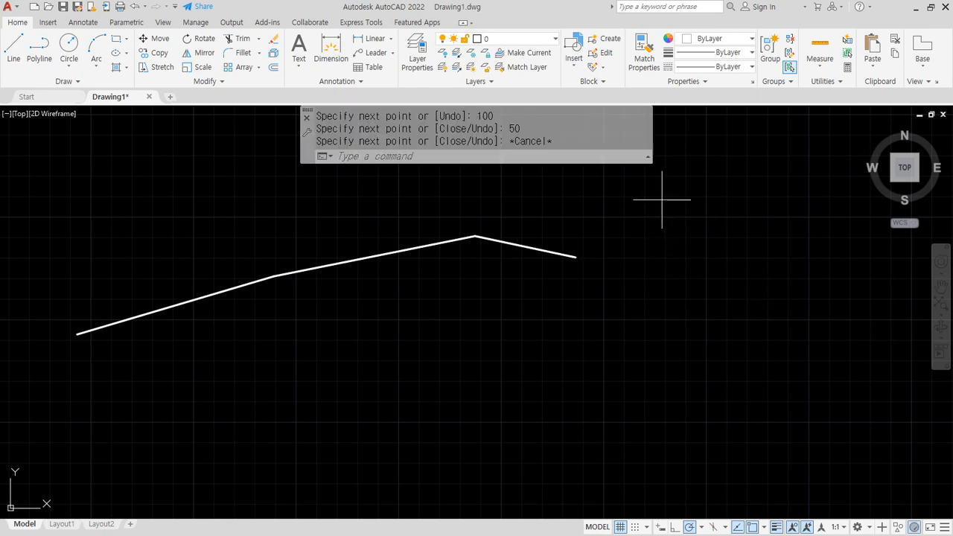
# Erase the three connected sloping practice lines
pyautogui.click(659, 202)
pyautogui.click(113, 378)
pyautogui.write('e')
pyautogui.press('Return')
# Start a new octagon beside the nested polygons with a 50-unit bottom side along the 0° polar direction
pyautogui.scroll(-4, 140, 434)
pyautogui.moveTo(183, 416); pyautogui.dragTo(582, 423, button='middle')
pyautogui.moveTo(345, 418); pyautogui.dragTo(384, 343, button='middle')
pyautogui.write('l')
pyautogui.press('Return')
pyautogui.click(385, 382)
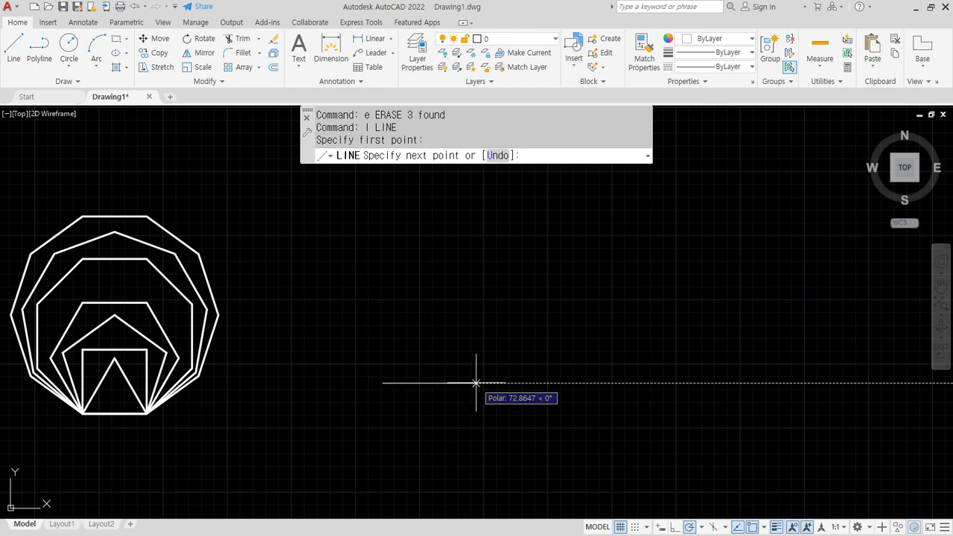
pyautogui.write('50')
pyautogui.press('Return')
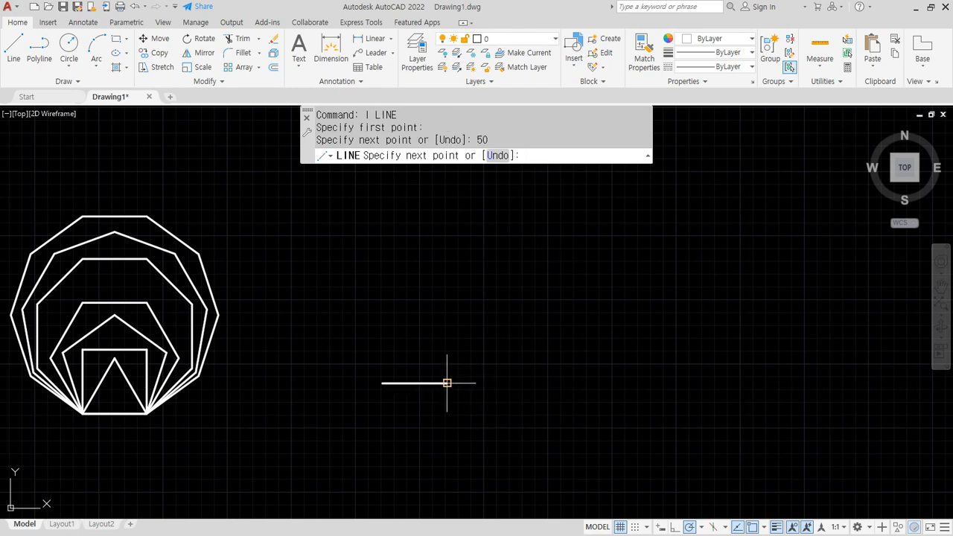
# Add the octagon's 50-unit lower right side at 45° and its 50-unit vertical right side at 90° with polar tracking
pyautogui.scroll(4, 450, 383)
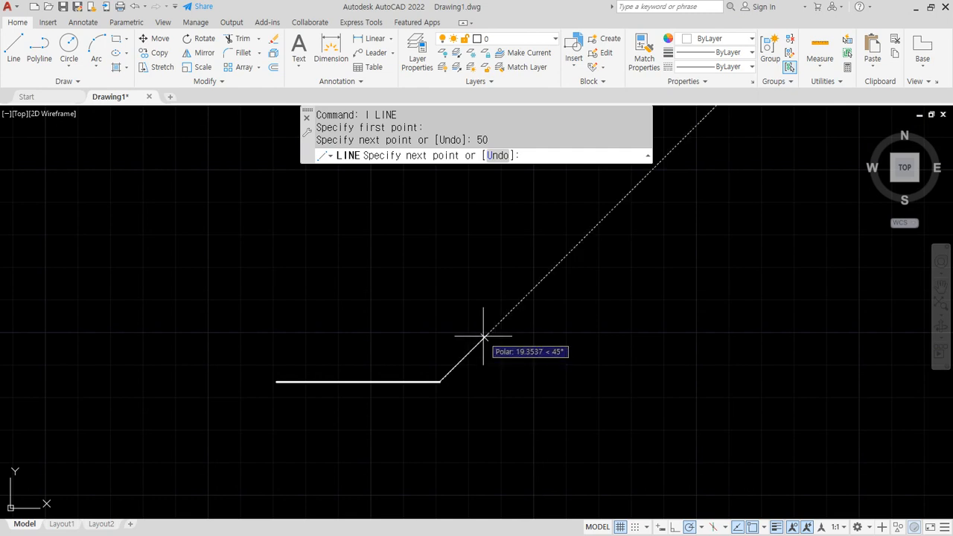
pyautogui.write('50')
pyautogui.press('Return')
pyautogui.moveTo(492, 322); pyautogui.dragTo(480, 411, button='middle')
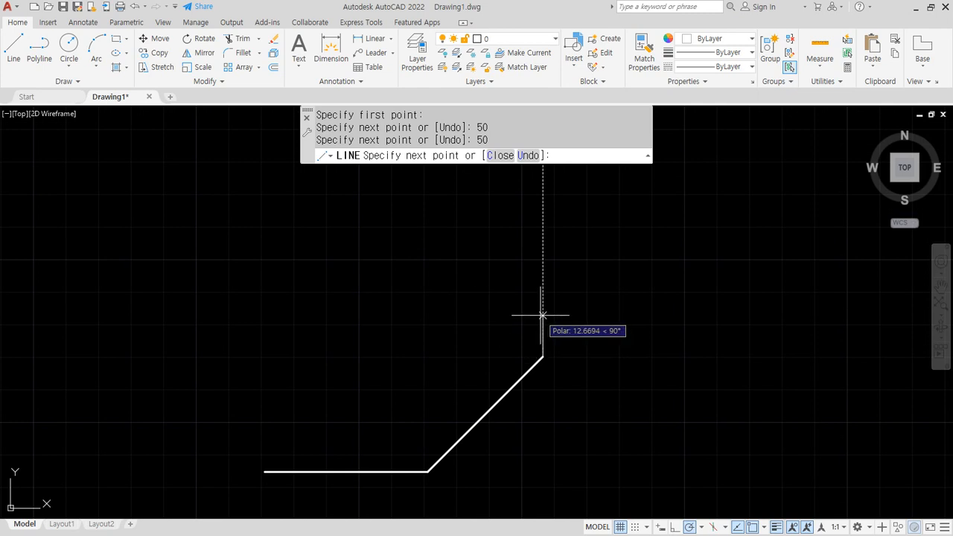
pyautogui.write('50')
pyautogui.press('Return')
# Add the octagon's 50-unit upper right side at 135° and its 50-unit top side at 180° with polar tracking
pyautogui.moveTo(505, 315); pyautogui.dragTo(484, 409, button='middle')
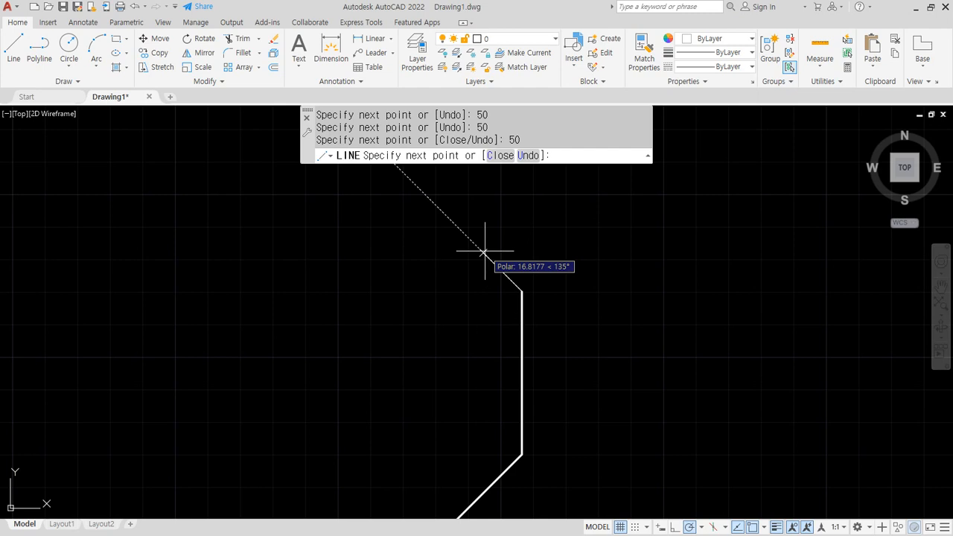
pyautogui.write('50')
pyautogui.press('Return')
pyautogui.scroll(-2, 427, 274)
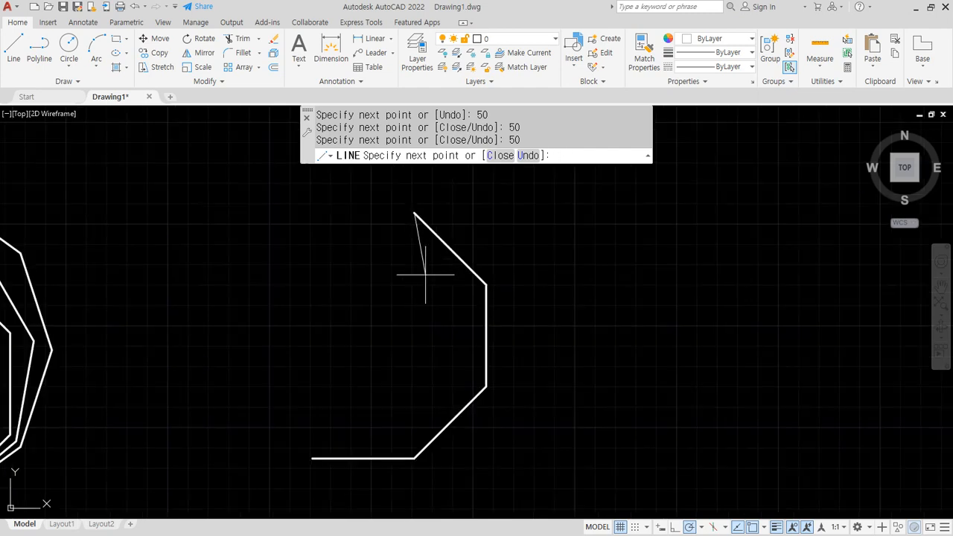
pyautogui.moveTo(425, 274); pyautogui.dragTo(491, 351, button='middle')
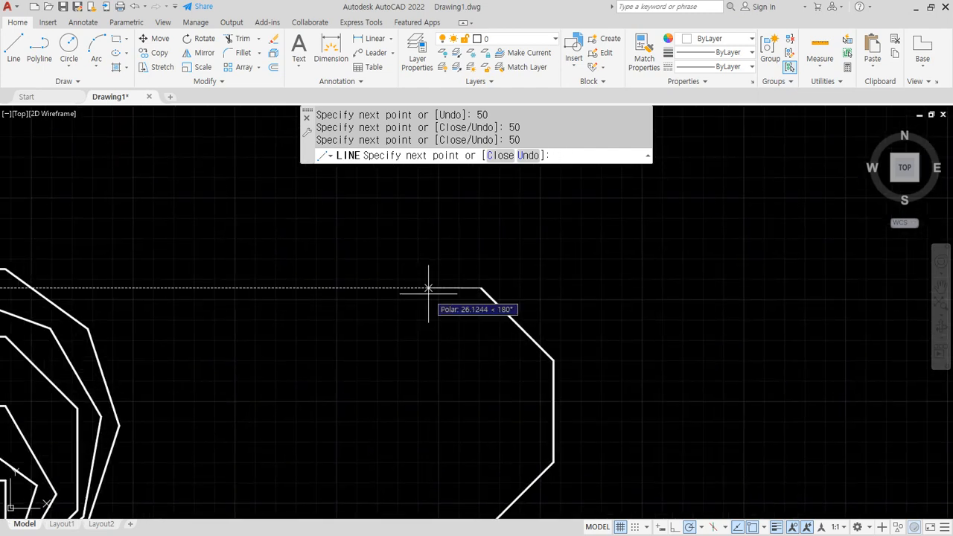
pyautogui.write('50')
pyautogui.press('Return')
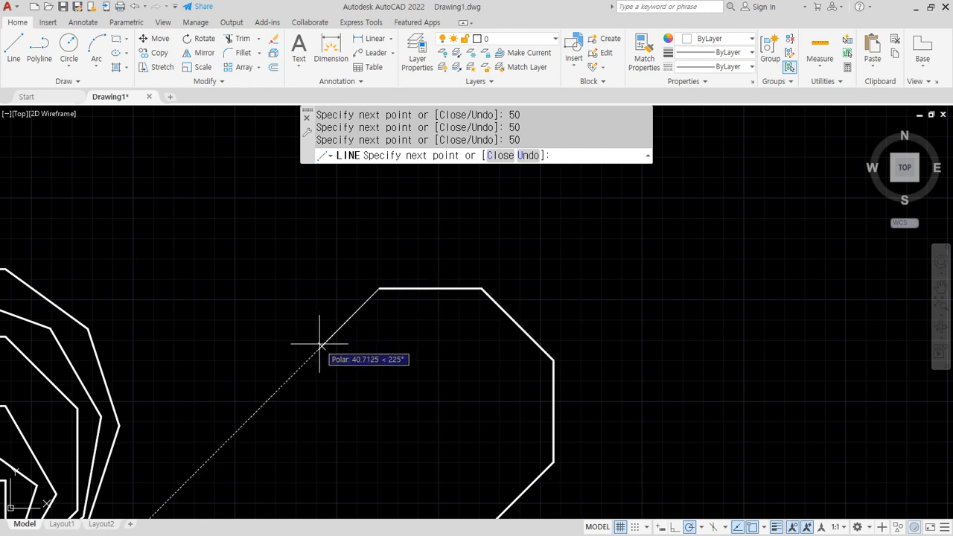
# Add the octagon's 50-unit upper left side at 225° and its 50-unit vertical left side at 270° with polar tracking
pyautogui.write('50')
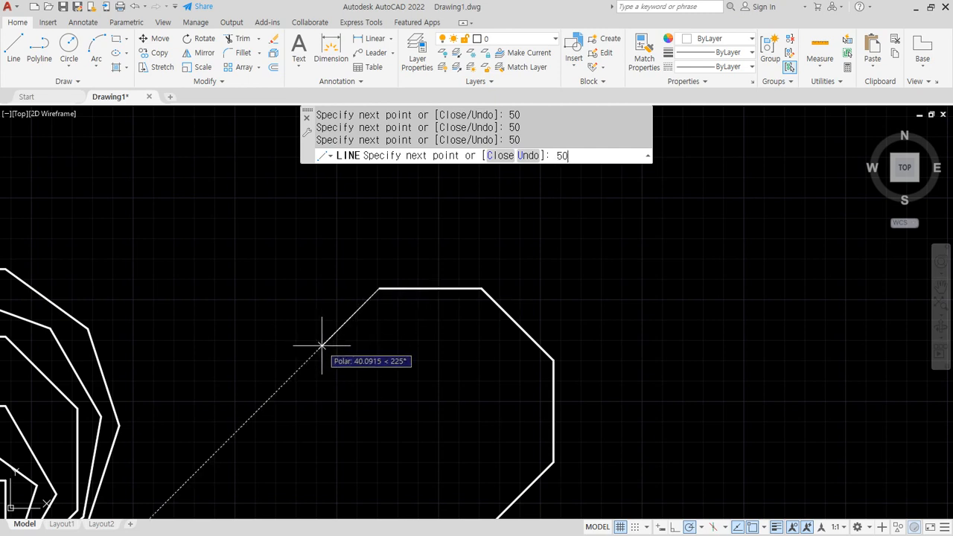
pyautogui.press('Return')
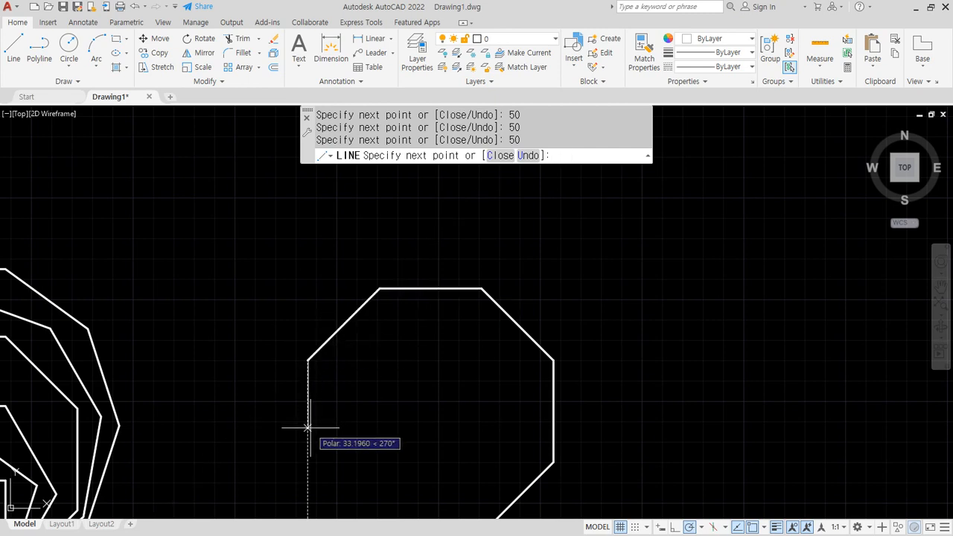
pyautogui.write('50')
pyautogui.press('Return')
pyautogui.moveTo(333, 453); pyautogui.dragTo(299, 331, button='middle')
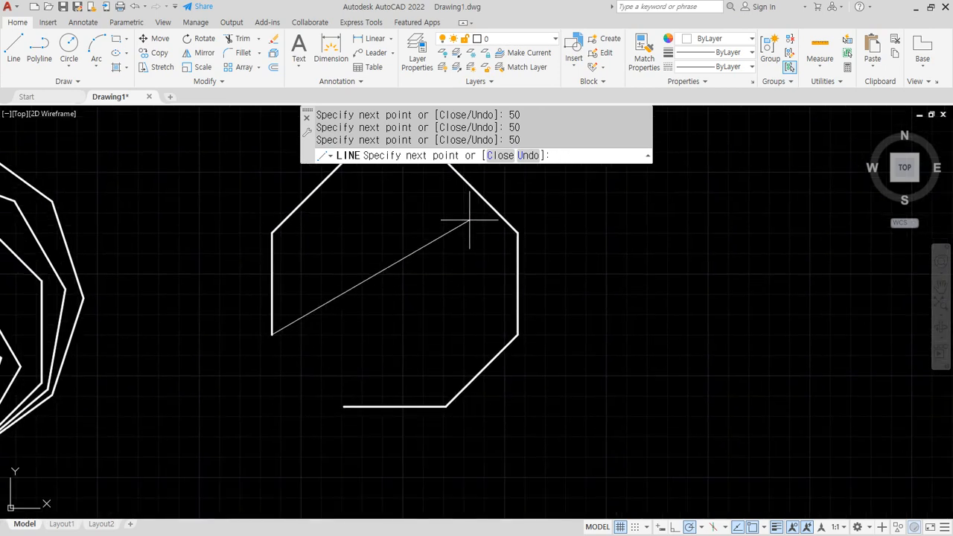
# Close the octagon back to its starting point with the Close option
pyautogui.click(500, 155)
pyautogui.scroll(-2, 434, 297)
pyautogui.moveTo(434, 298); pyautogui.dragTo(422, 364, button='middle')
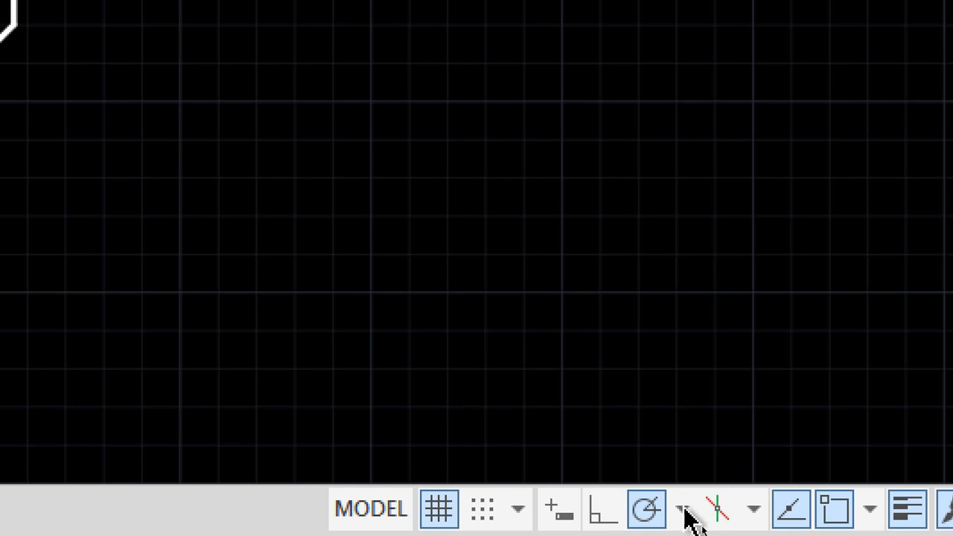
# Add 36 as an additional polar tracking angle in the drafting settings and make 36° the active tracking increment
pyautogui.click(682, 509)
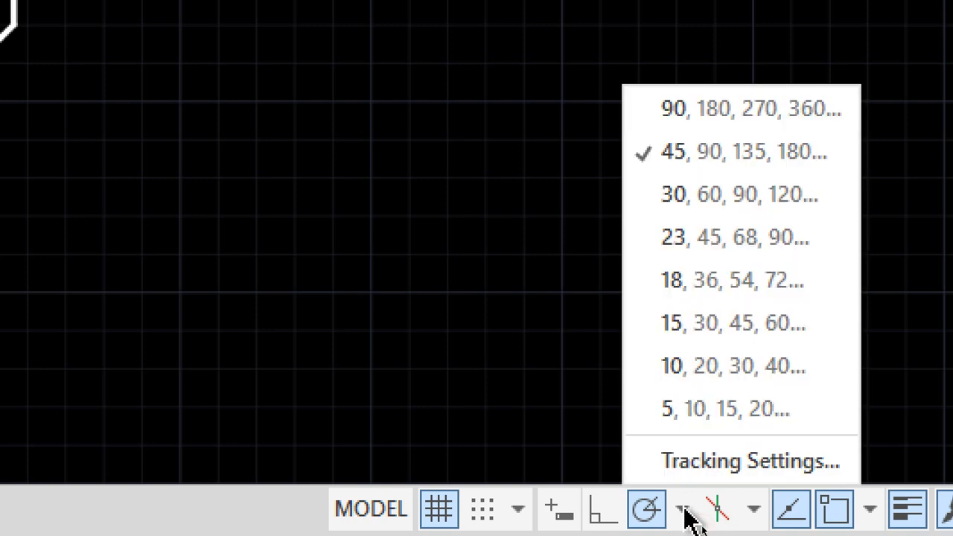
pyautogui.click(668, 459)
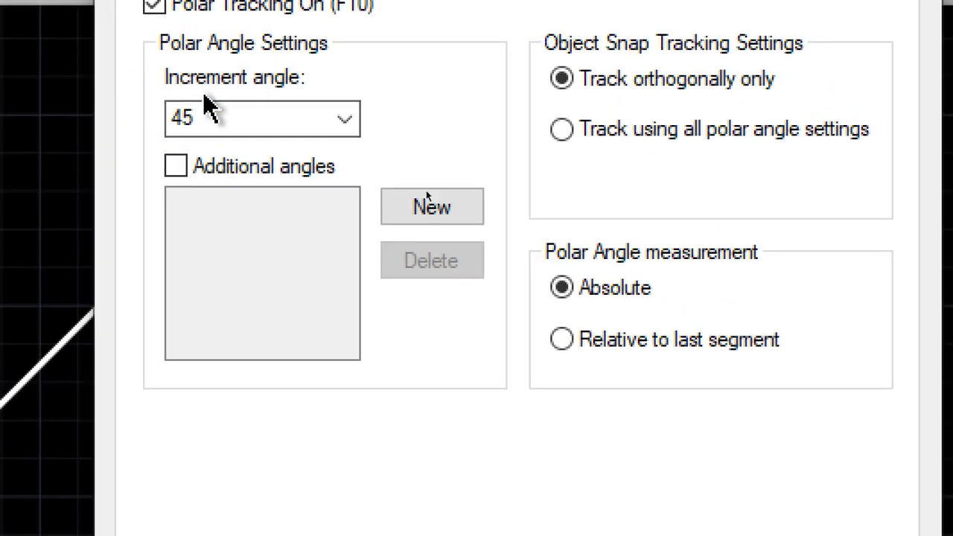
pyautogui.click(295, 91)
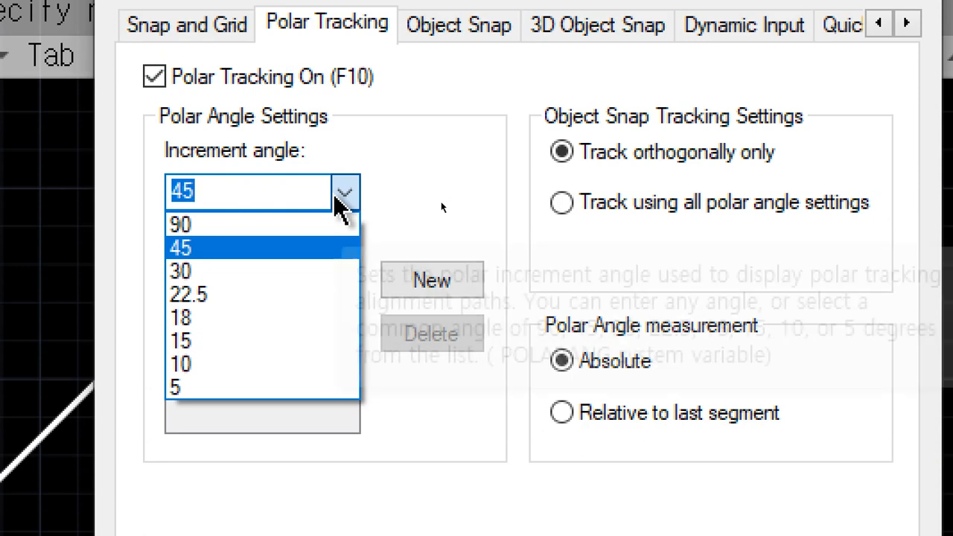
pyautogui.click(464, 179)
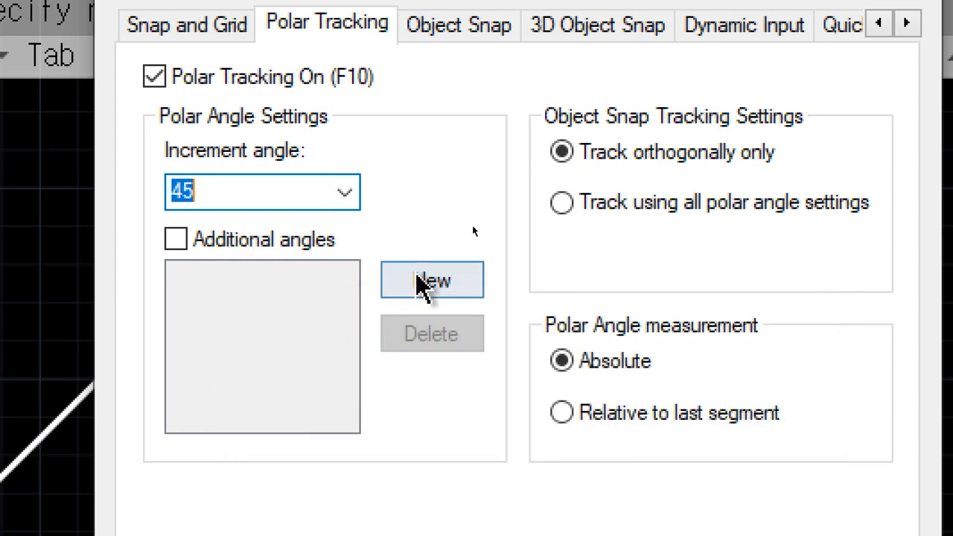
pyautogui.click(433, 280)
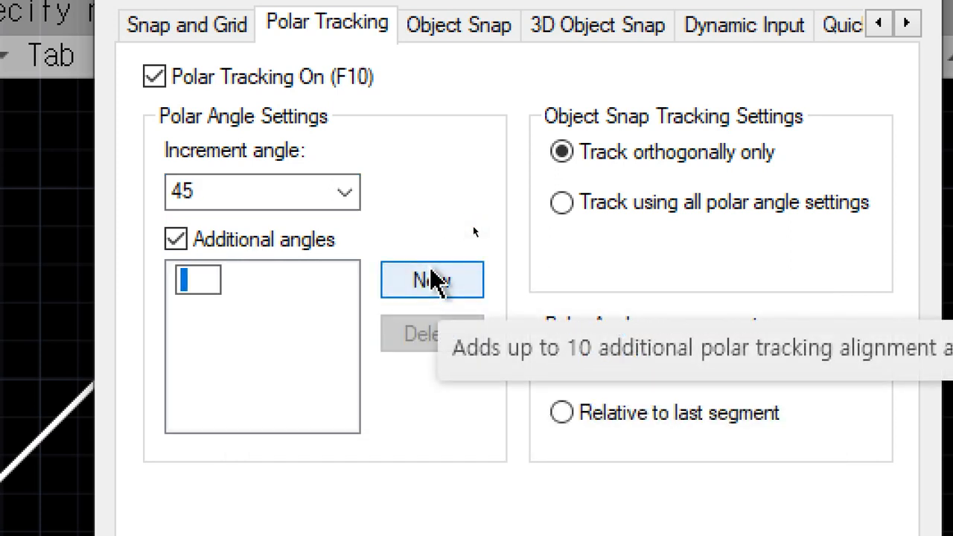
pyautogui.write('36')
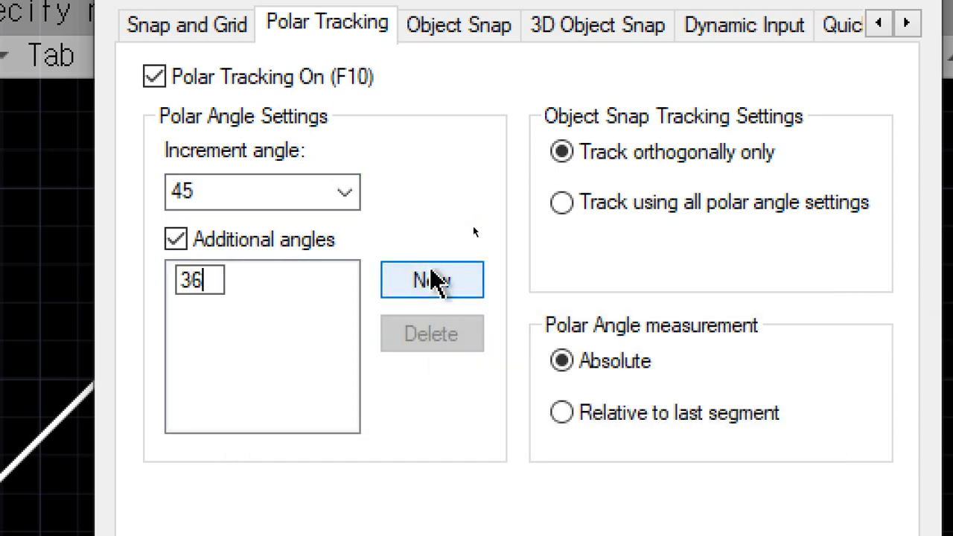
pyautogui.click(266, 366)
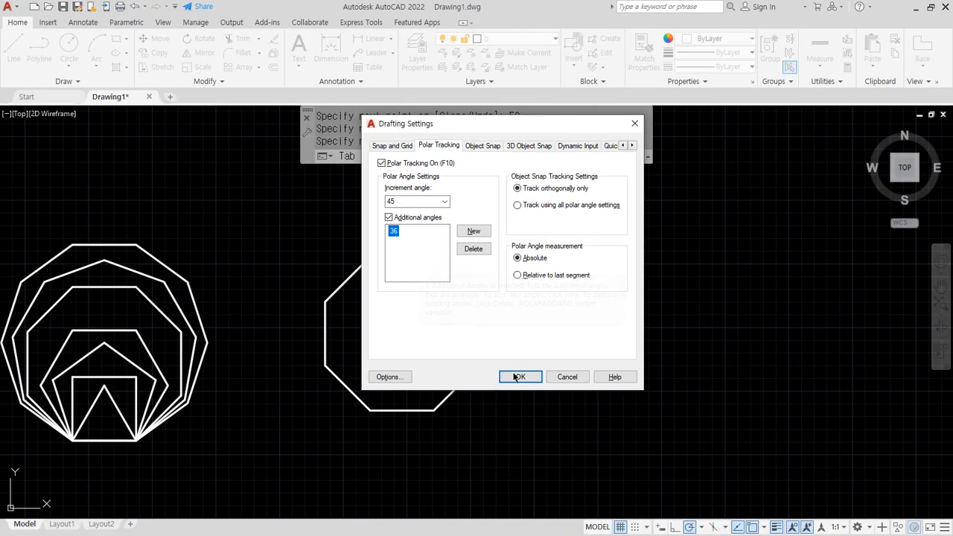
pyautogui.click(518, 377)
pyautogui.click(702, 527)
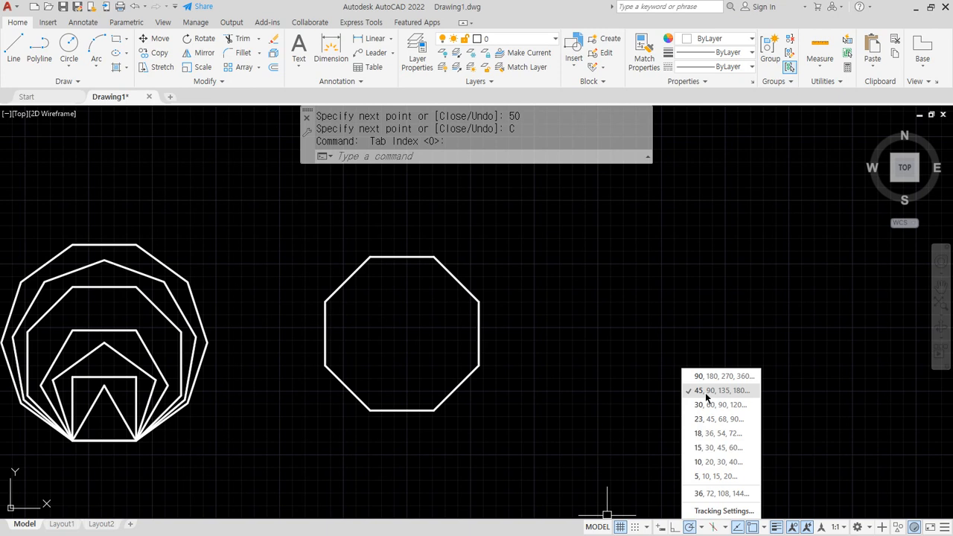
pyautogui.click(696, 494)
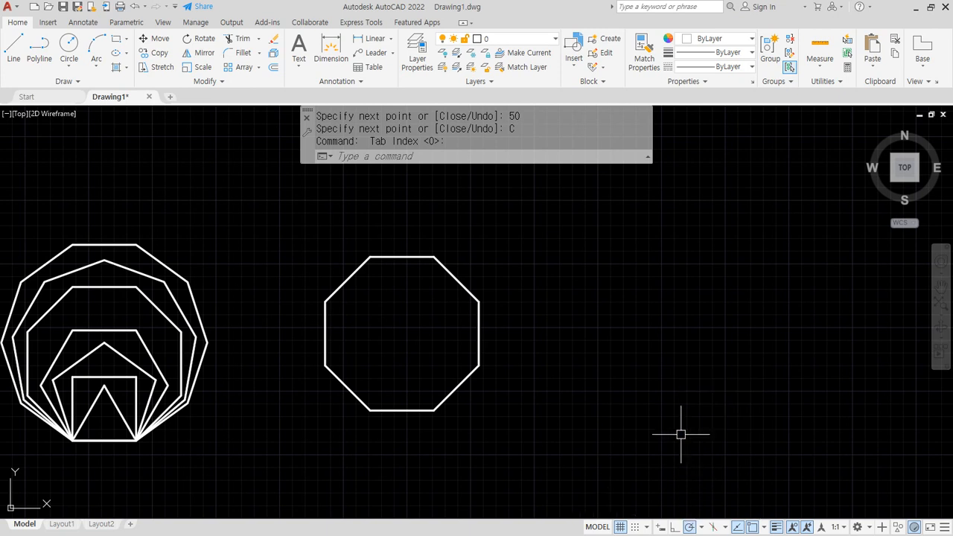
# Start a pentagon beside the new octagon with a 50-unit bottom side along the 0° polar direction
pyautogui.moveTo(680, 432); pyautogui.dragTo(617, 417, button='middle')
pyautogui.write('l')
pyautogui.press('Return')
pyautogui.click(595, 414)
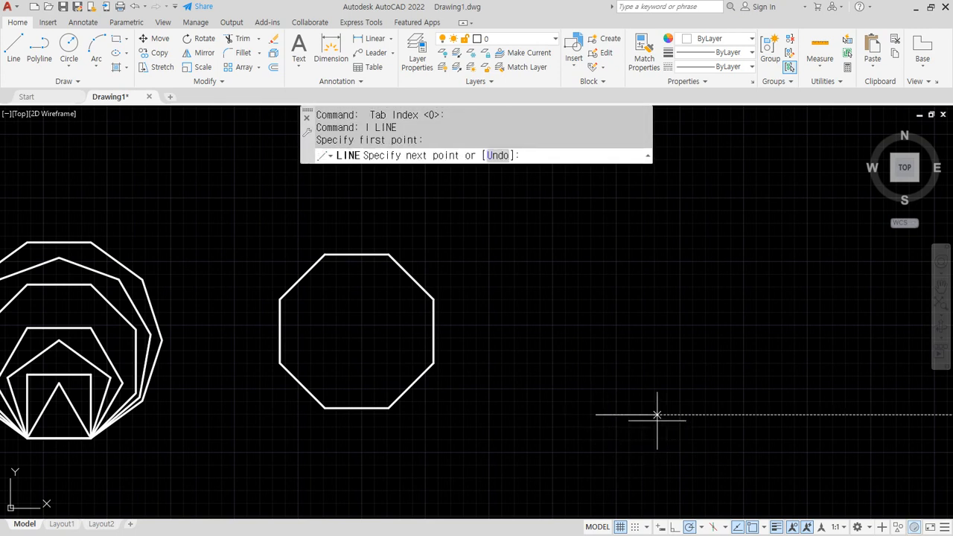
pyautogui.write('50')
pyautogui.press('Return')
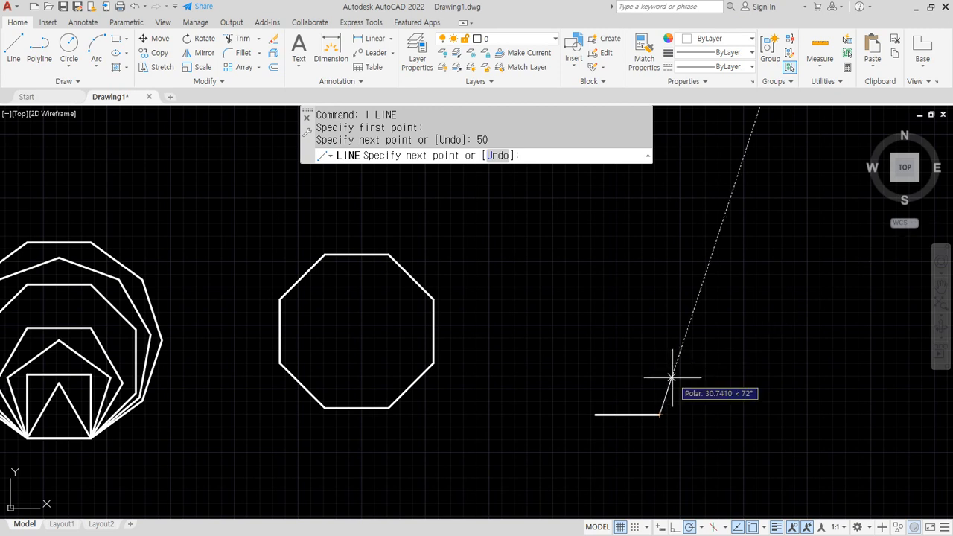
# Add the pentagon's 50-unit sides at 72°, 144° and 216° with polar tracking and close the outline
pyautogui.write('50')
pyautogui.press('Return')
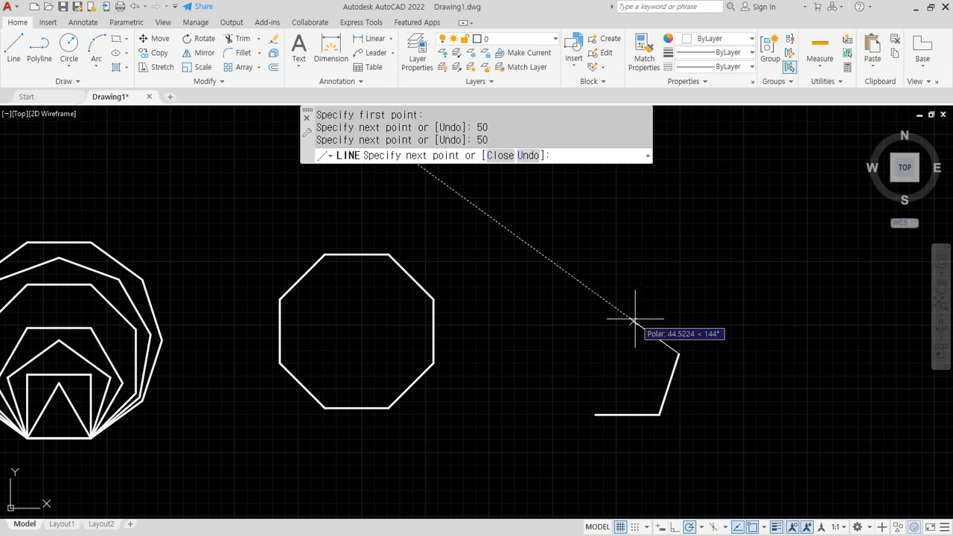
pyautogui.write('50')
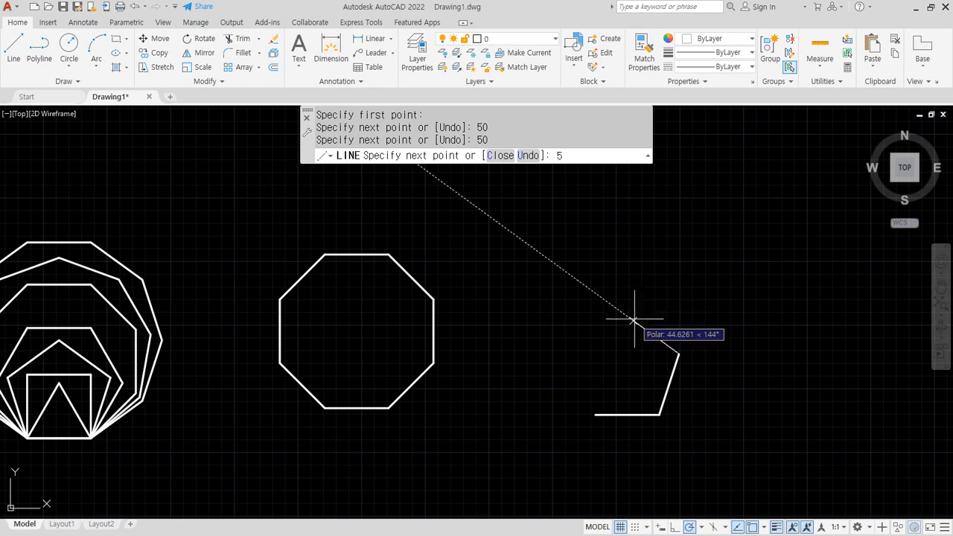
pyautogui.press('Return')
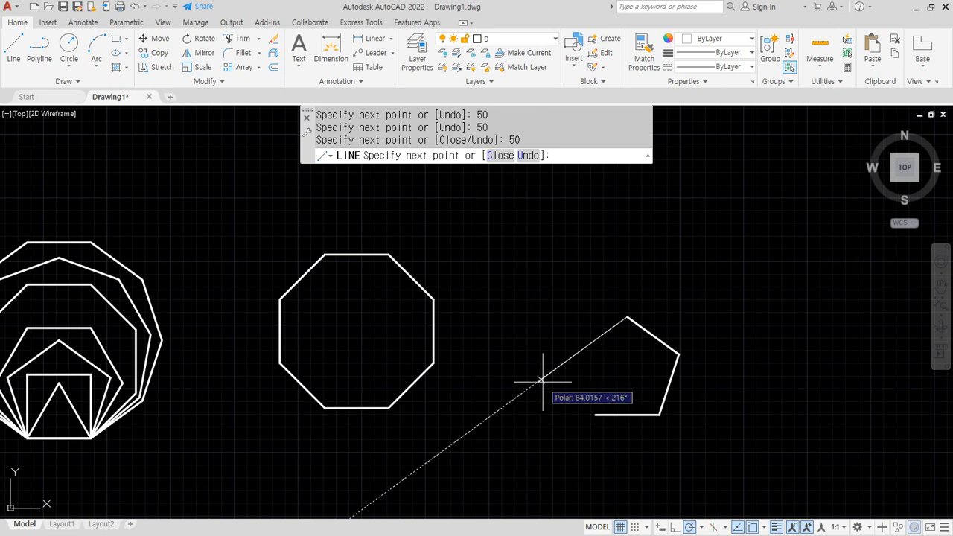
pyautogui.press('Return')
pyautogui.write('c')
pyautogui.press('Return')
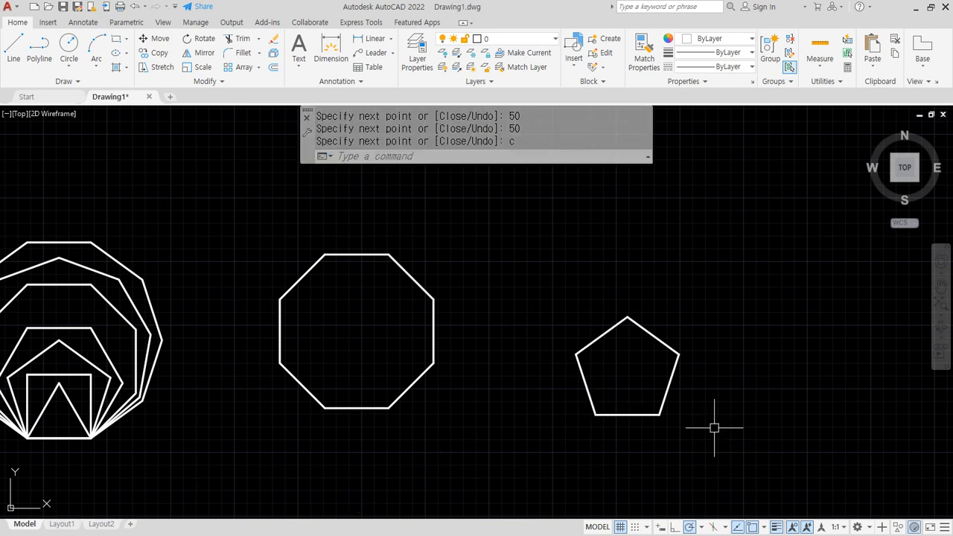
# Start a decagon beside the new pentagon with a 50-unit bottom side along the 0° polar direction
pyautogui.scroll(5, 708, 405)
pyautogui.moveTo(708, 405); pyautogui.dragTo(507, 442, button='middle')
pyautogui.press('Return')
pyautogui.click(608, 430)
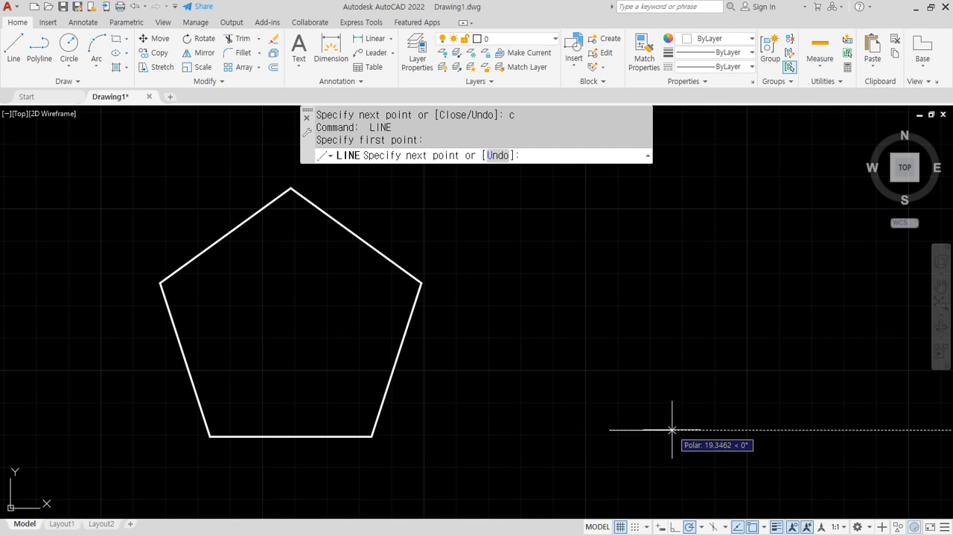
pyautogui.write('50')
pyautogui.press('Return')
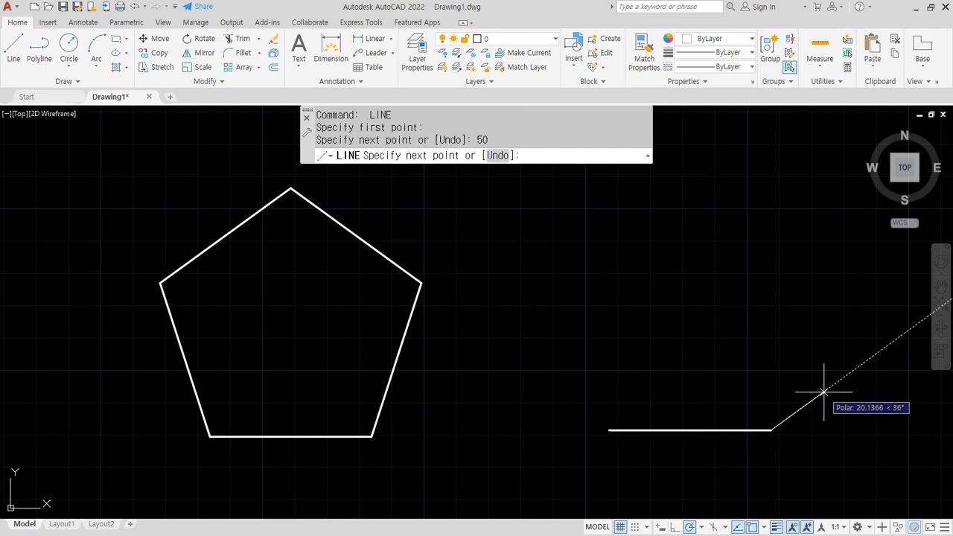
# Add the decagon's two 50-unit lower right sides at 36° and 72° with polar tracking
pyautogui.write('50')
pyautogui.press('Return')
pyautogui.moveTo(809, 301); pyautogui.dragTo(526, 326, button='middle')
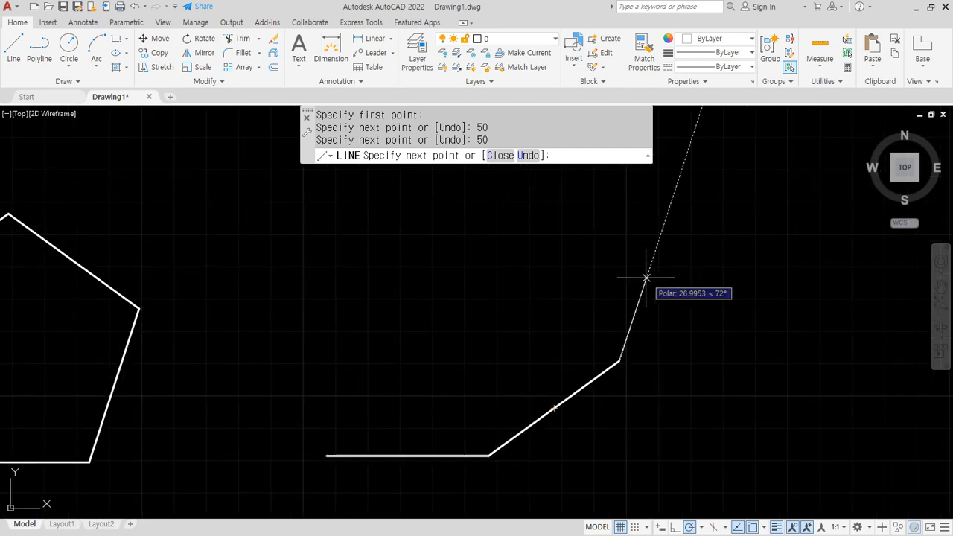
pyautogui.write('50')
pyautogui.press('Return')
pyautogui.moveTo(622, 293); pyautogui.dragTo(565, 485, button='middle')
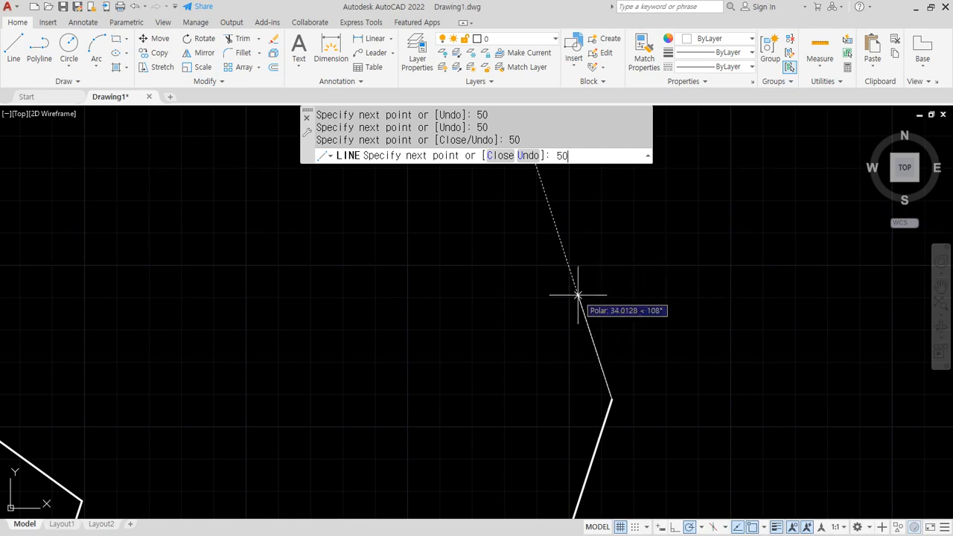
# Add the decagon's 50-unit upper right sides at 108° and 144° and its 50-unit top side at 180°
pyautogui.write('50')
pyautogui.press('Return')
pyautogui.scroll(-4, 557, 298)
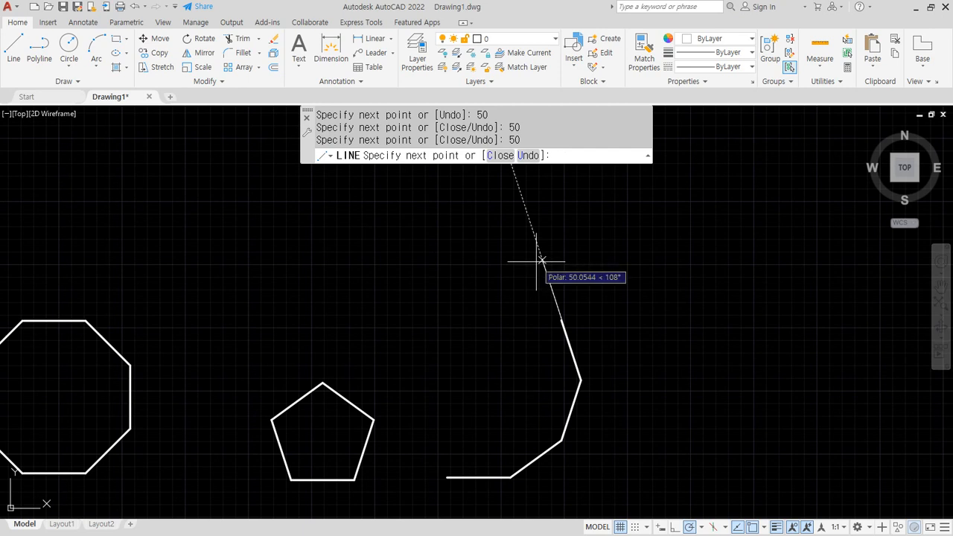
pyautogui.write('5')
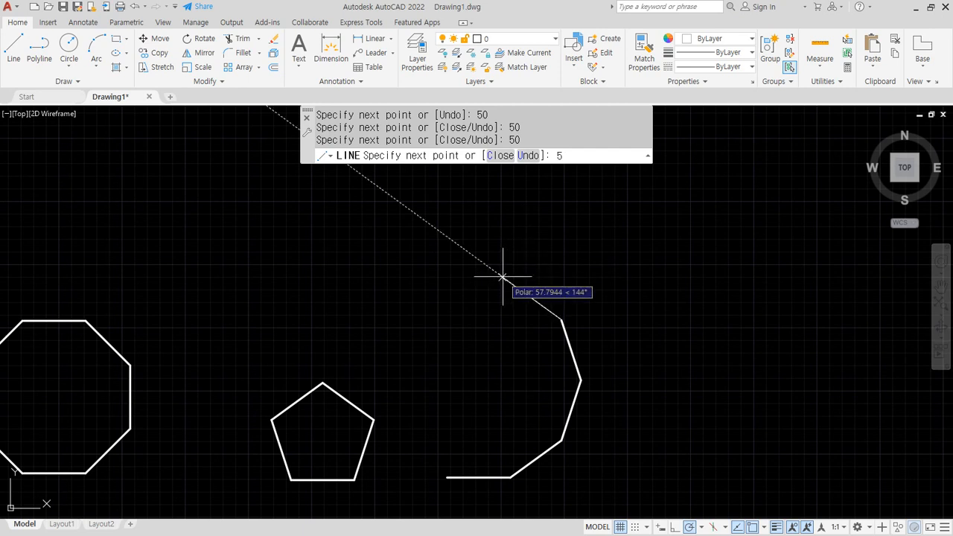
pyautogui.write('0')
pyautogui.press('Return')
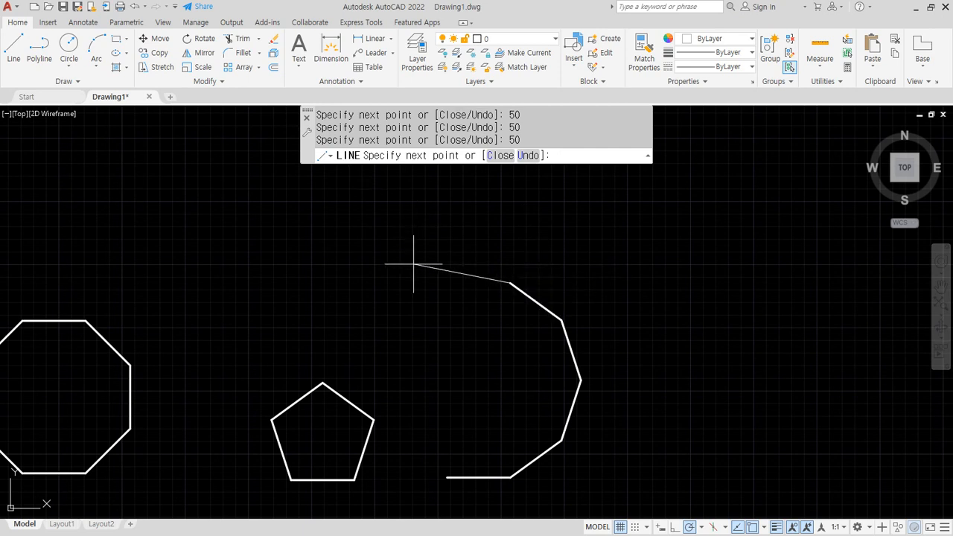
pyautogui.write('50')
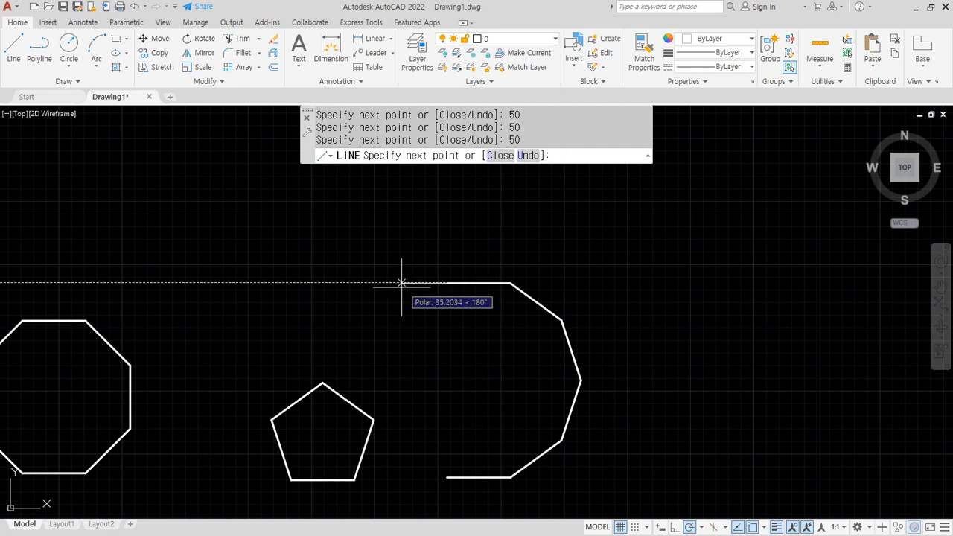
pyautogui.press('Return')
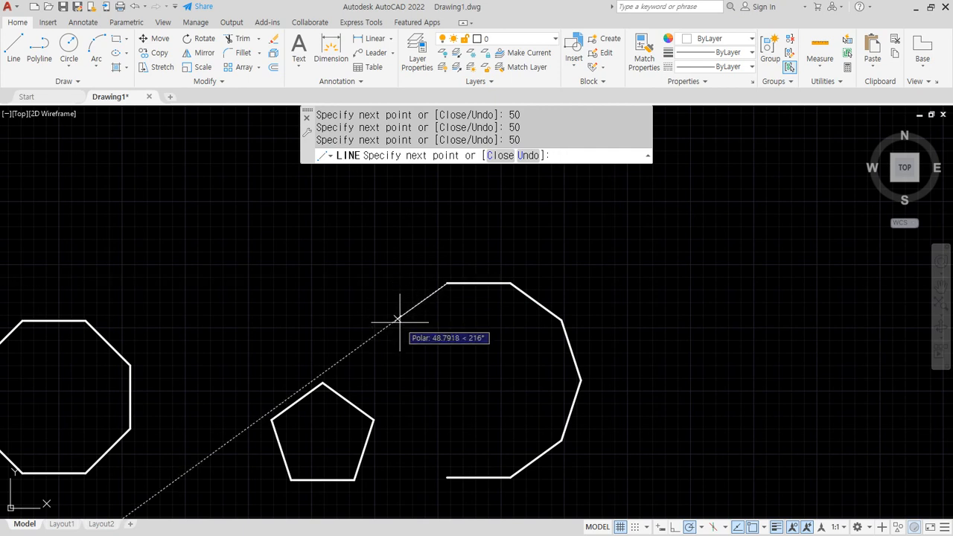
# Add the decagon's 50-unit sides at 216°, 252° and 288° with polar tracking and close the outline
pyautogui.press('Return')
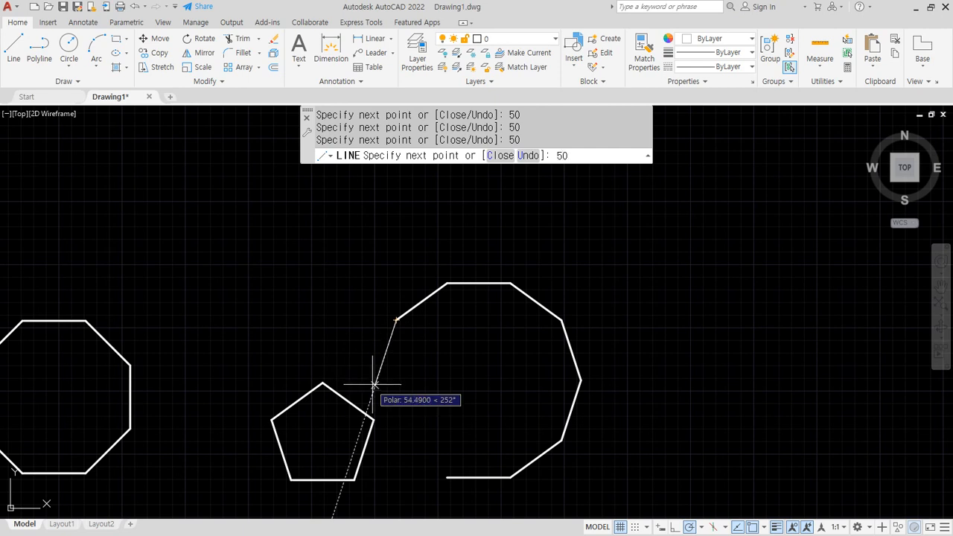
pyautogui.press('Return')
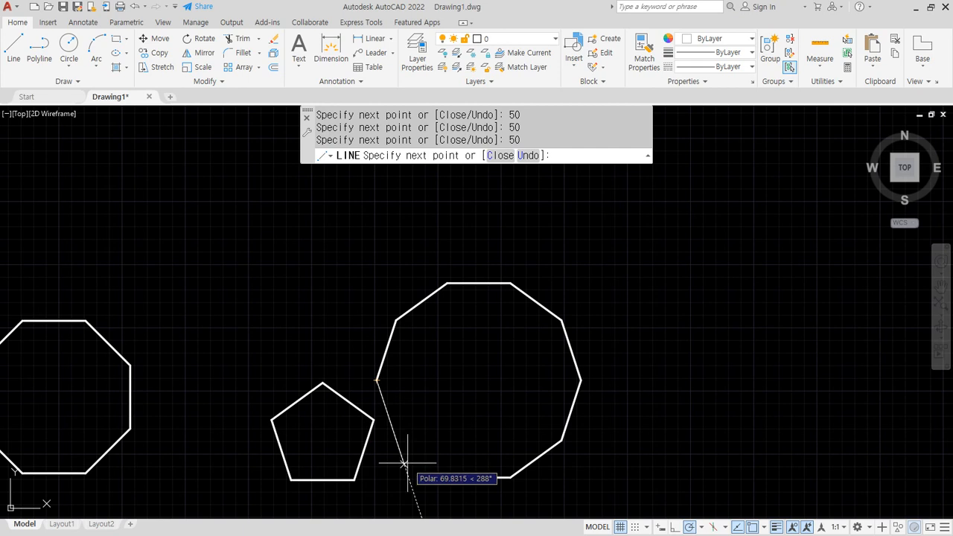
pyautogui.press('Return')
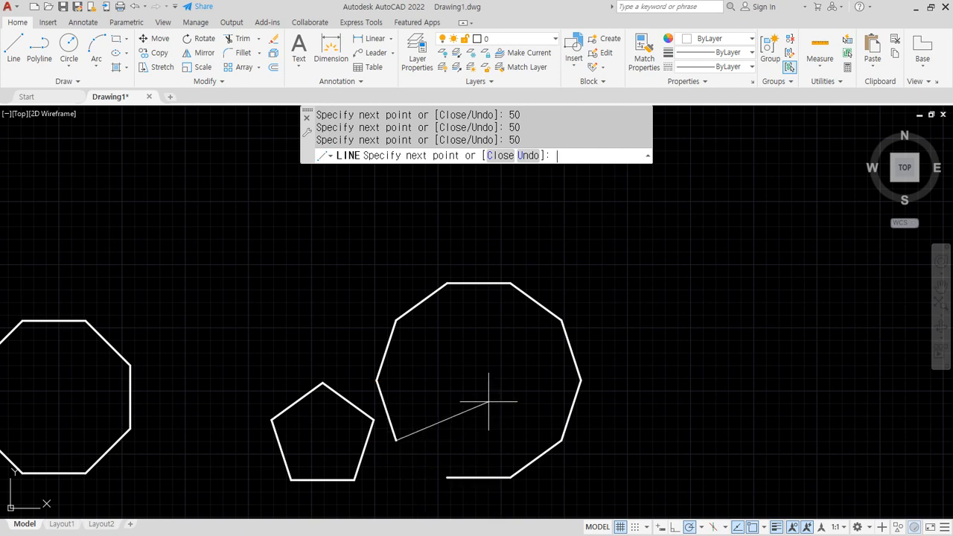
pyautogui.write('c')
pyautogui.press('Return')
pyautogui.scroll(2, 438, 445)
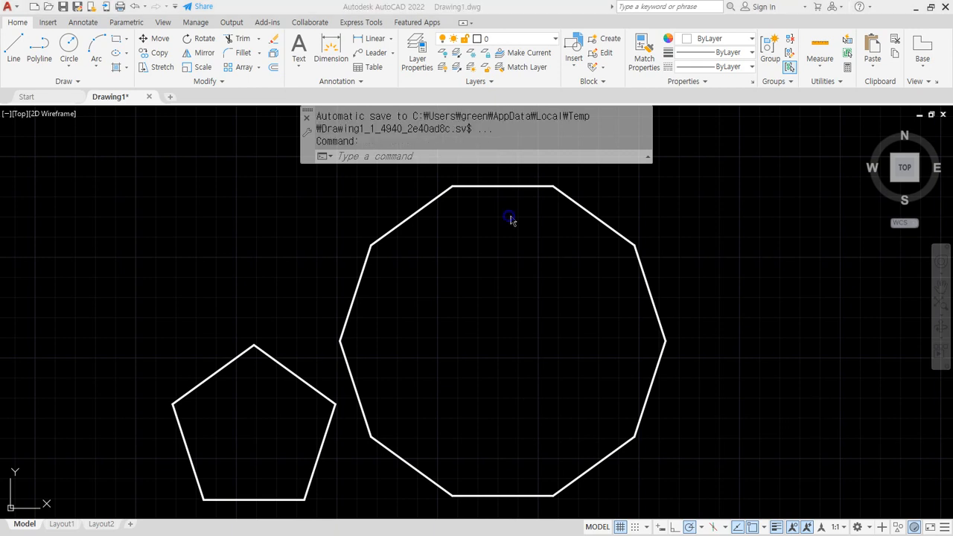
# Set the polar tracking increment angle to 45° in the tracking settings, keeping the additional 36° angle enabled
pyautogui.click(700, 526)
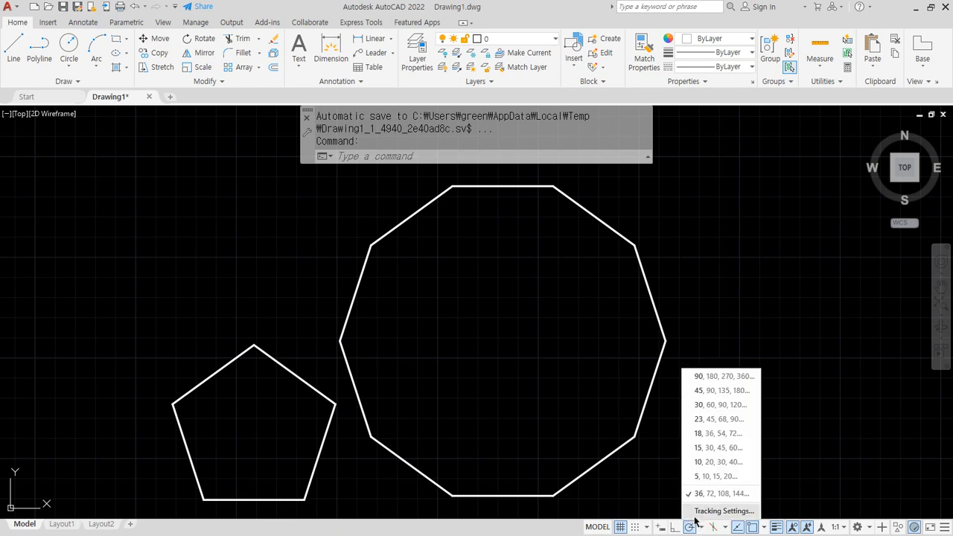
pyautogui.click(696, 513)
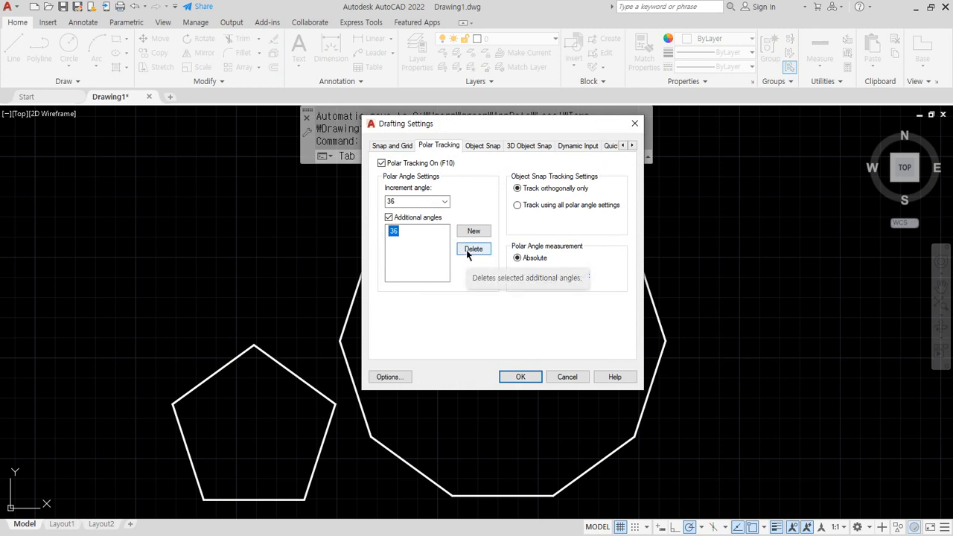
pyautogui.click(445, 201)
pyautogui.click(436, 219)
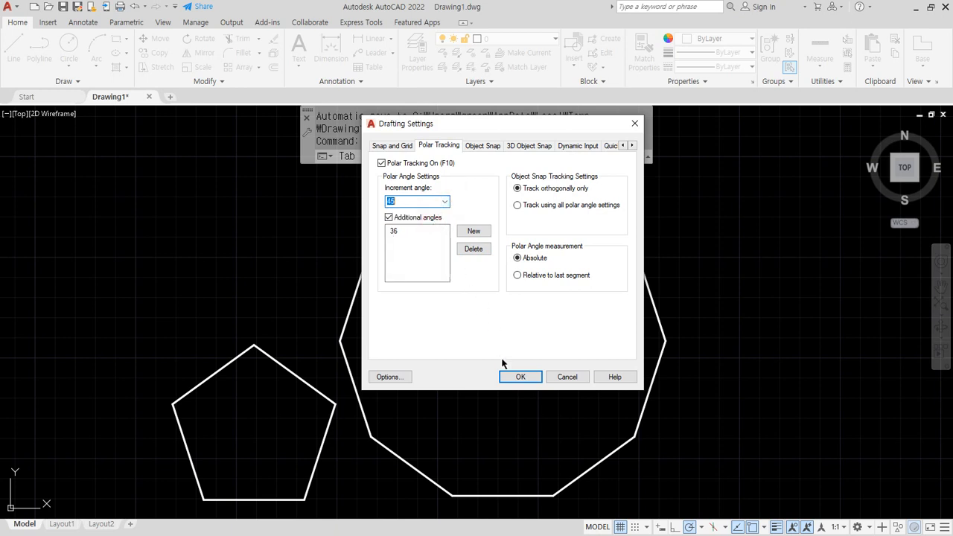
pyautogui.click(519, 377)
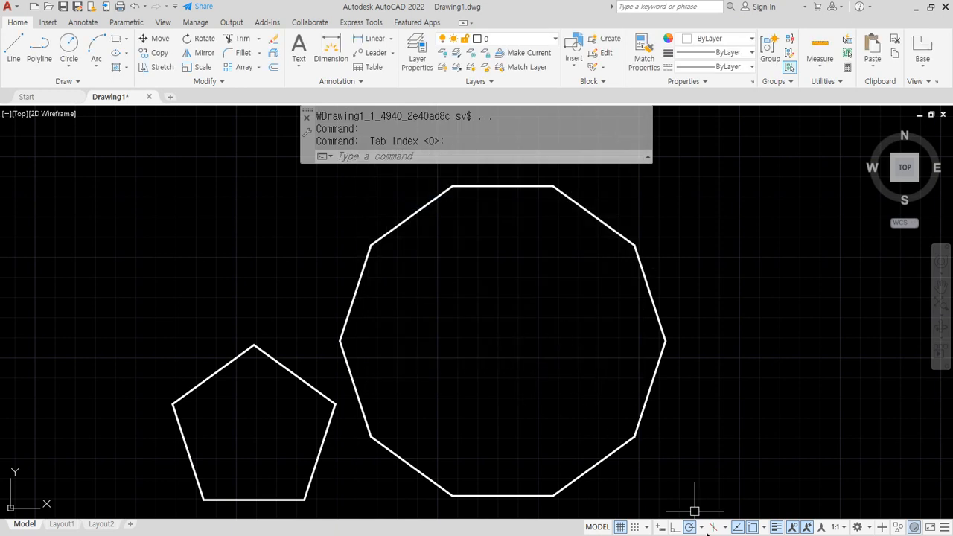
# Check the active polar angle, then test the additional 36° direction with a trial line above the pentagon and cancel it
pyautogui.click(699, 526)
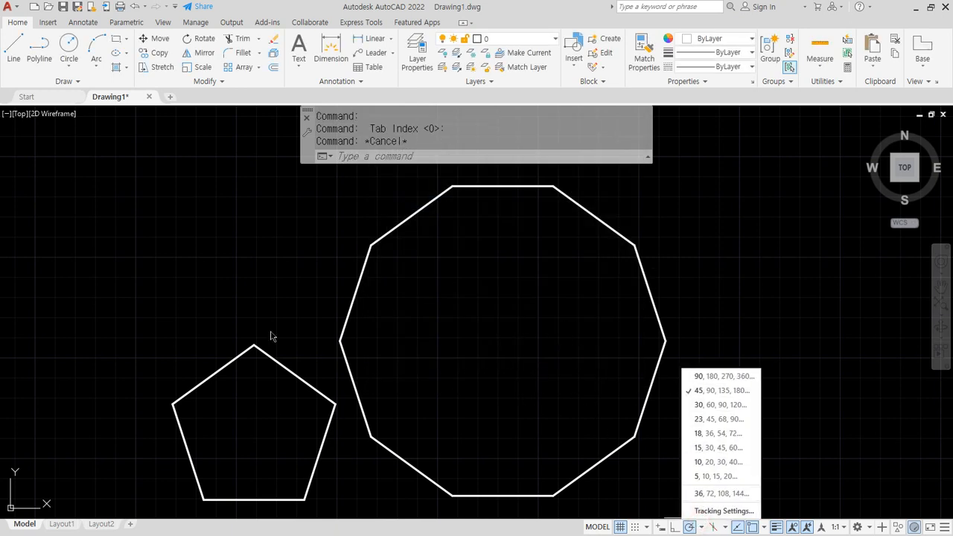
pyautogui.press('Escape')
pyautogui.write('l')
pyautogui.press('Return')
pyautogui.click(206, 272)
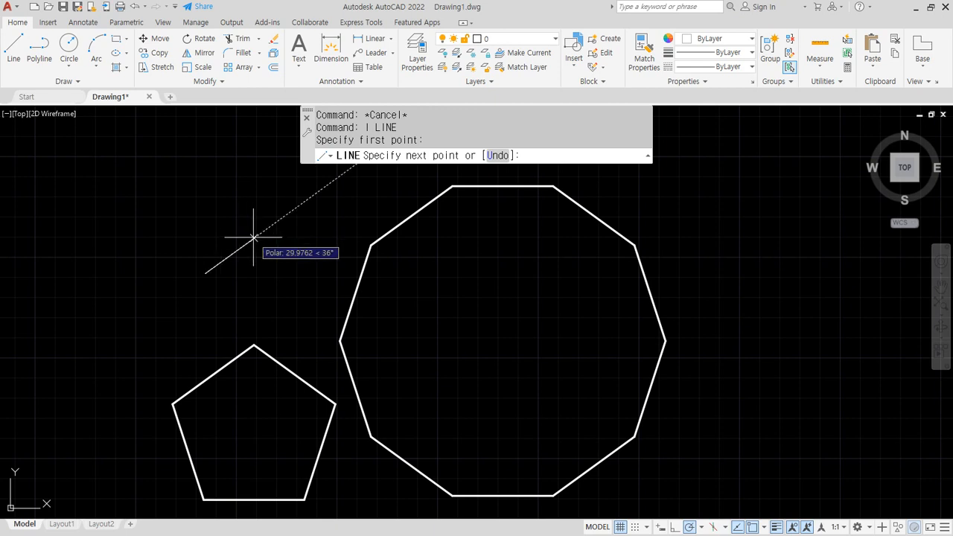
pyautogui.press('Escape')
pyautogui.press('Escape')
pyautogui.press('Escape')
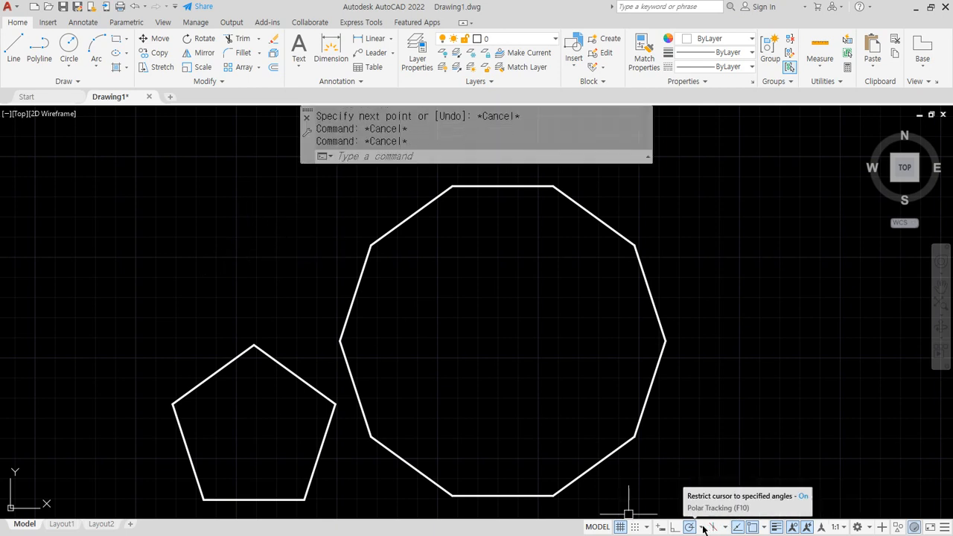
# Delete the additional 36° angle from the polar tracking settings
pyautogui.click(701, 526)
pyautogui.click(701, 512)
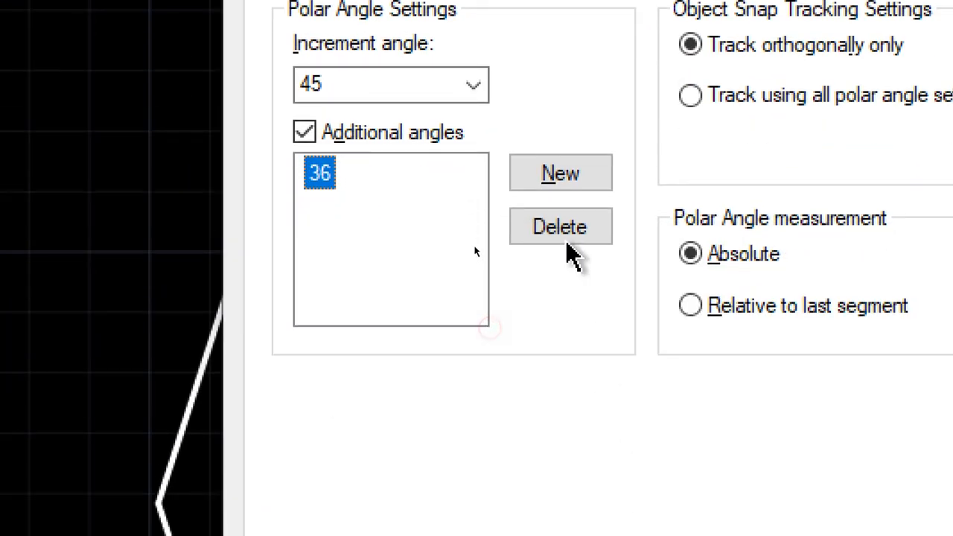
pyautogui.click(568, 281)
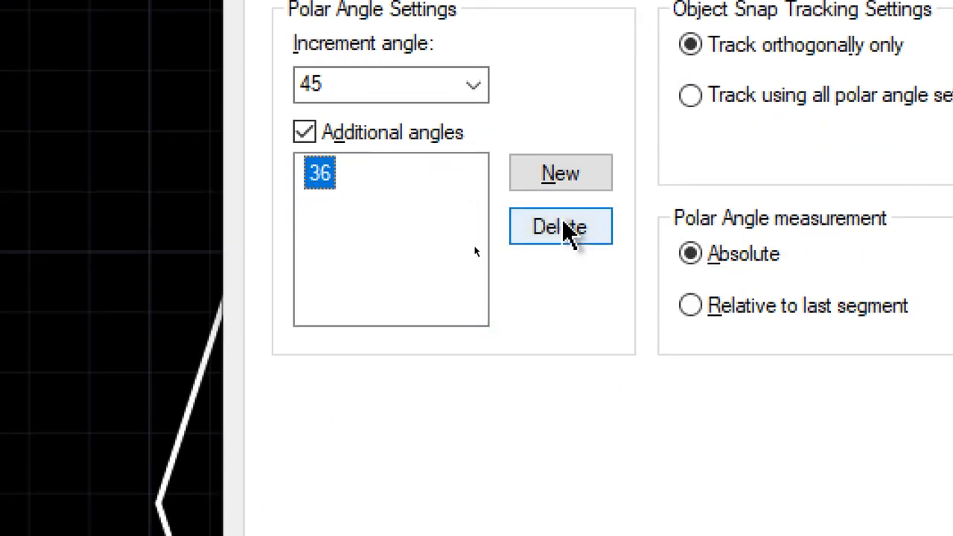